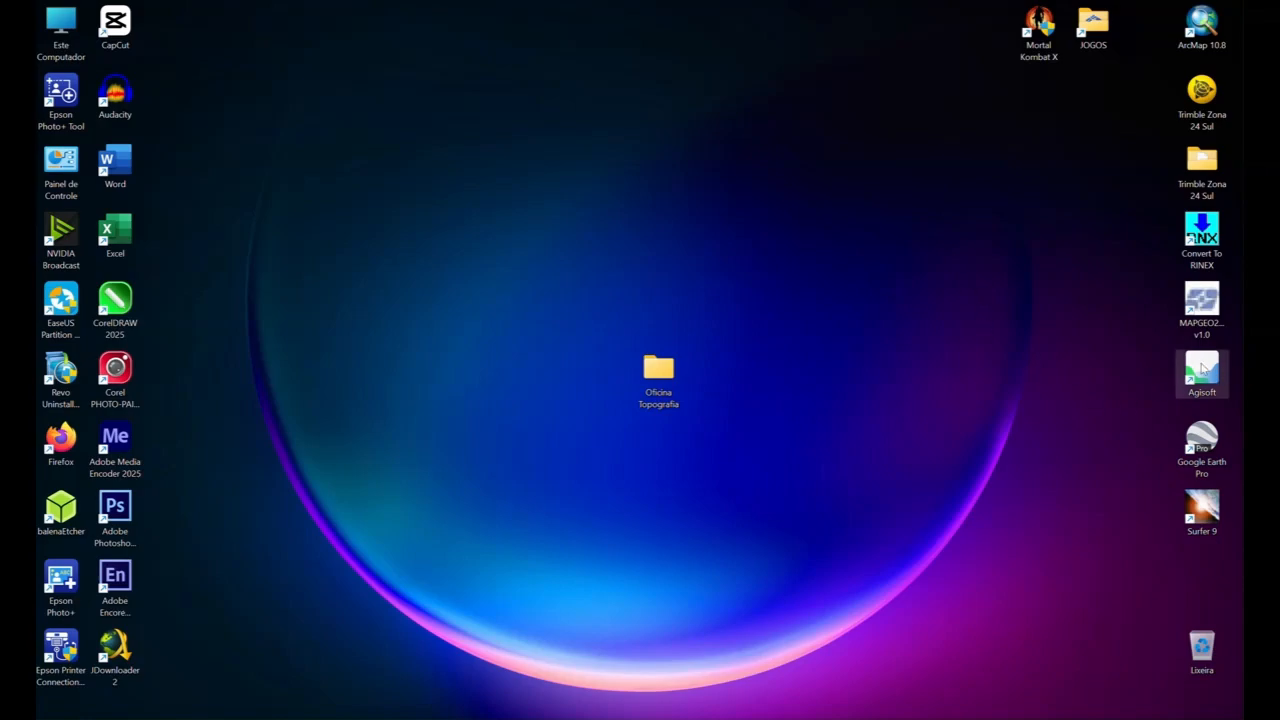
- Move the Agisoft shortcut out of its icon column to the upper middle of the desktop
{"action": "left_click_drag", "start_coordinate": [1186, 374], "coordinate": [794, 225]}
{"action": "left_click", "coordinate": [853, 262]}
{"action": "left_click", "coordinate": [832, 256]}
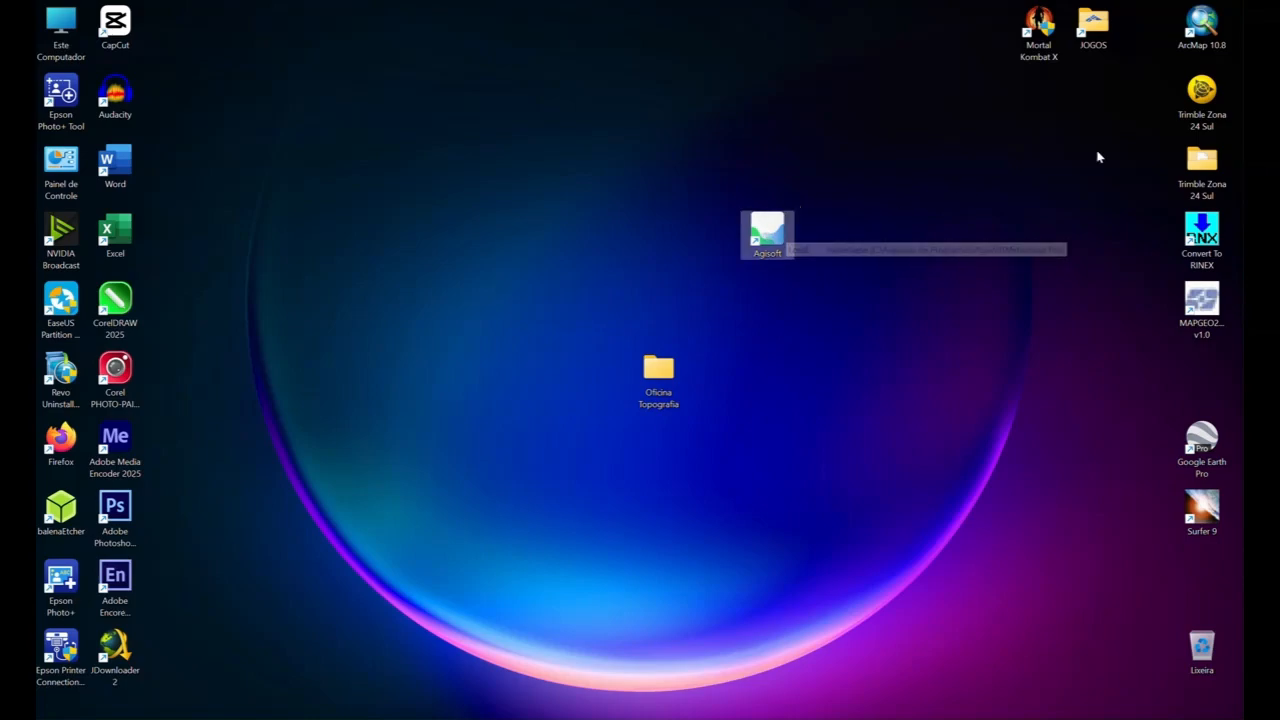
- Open ArcMap 10.8, start adding data to the map and browse up to the Processamento folder
{"action": "double_click", "coordinate": [1203, 36]}
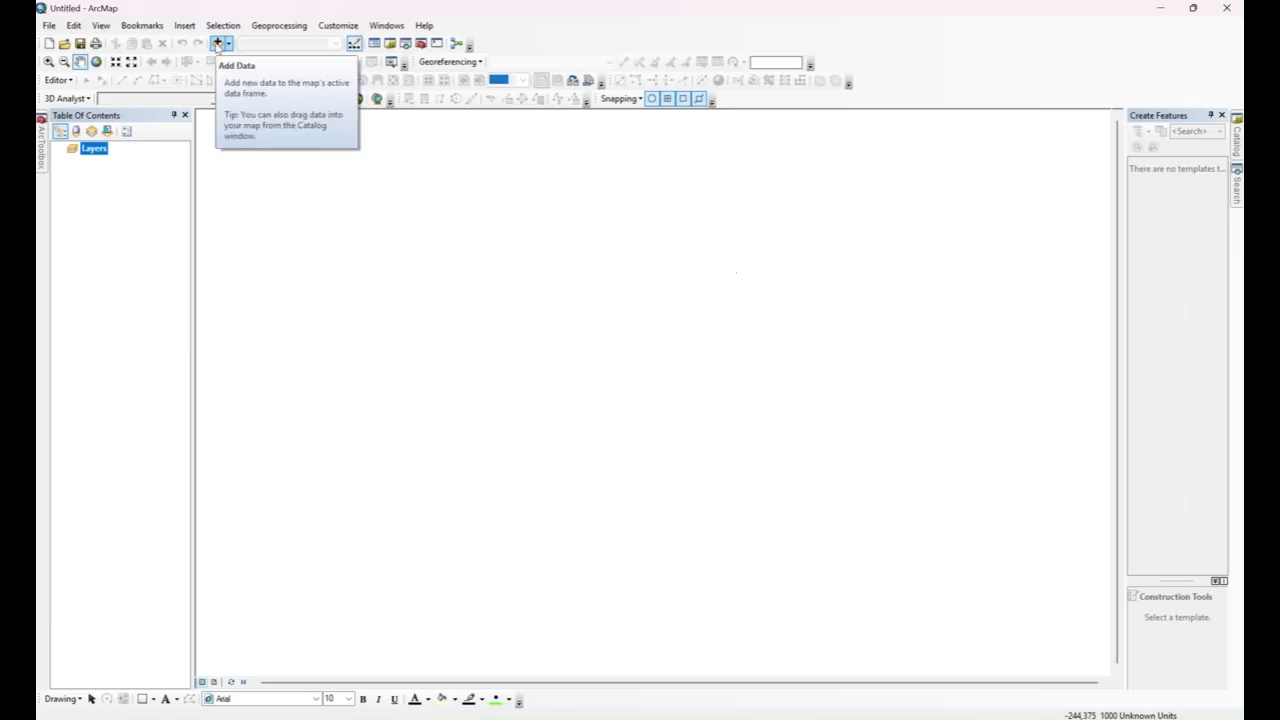
{"action": "left_click", "coordinate": [217, 44]}
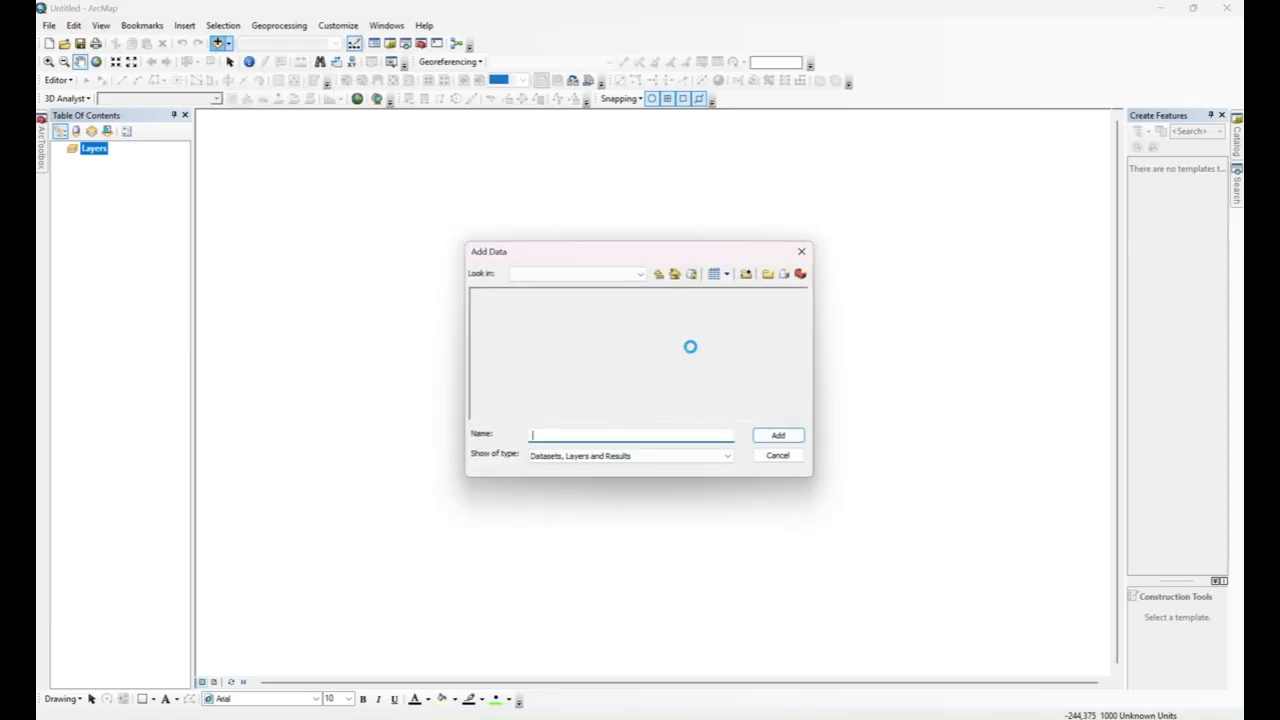
{"action": "left_click", "coordinate": [659, 274]}
{"action": "left_click", "coordinate": [659, 274]}
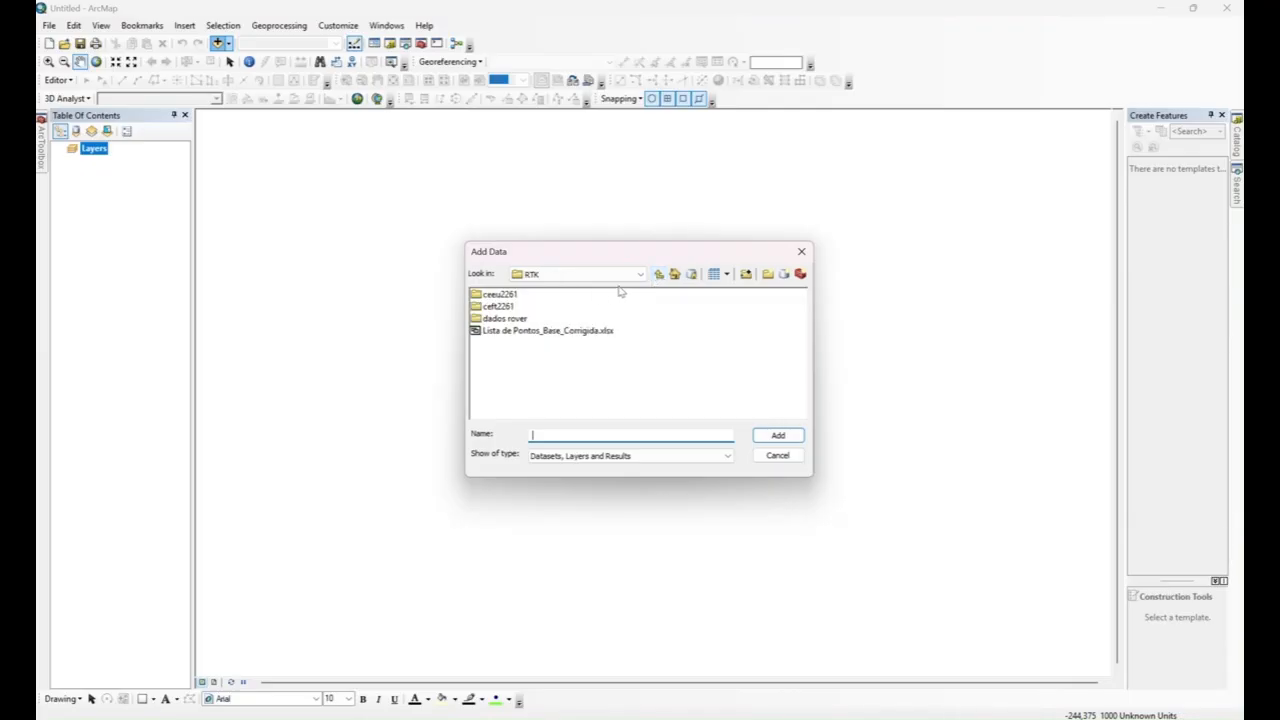
{"action": "left_click", "coordinate": [659, 274]}
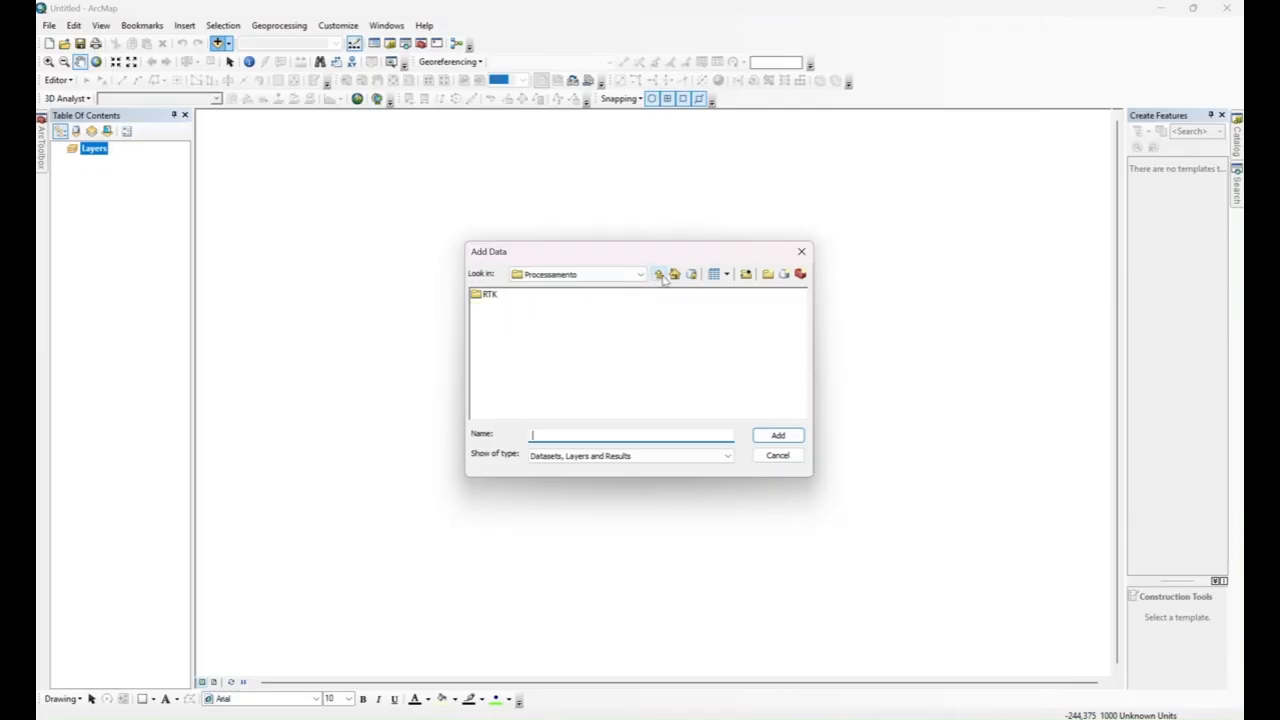
{"action": "left_click", "coordinate": [662, 276]}
{"action": "double_click", "coordinate": [531, 309]}
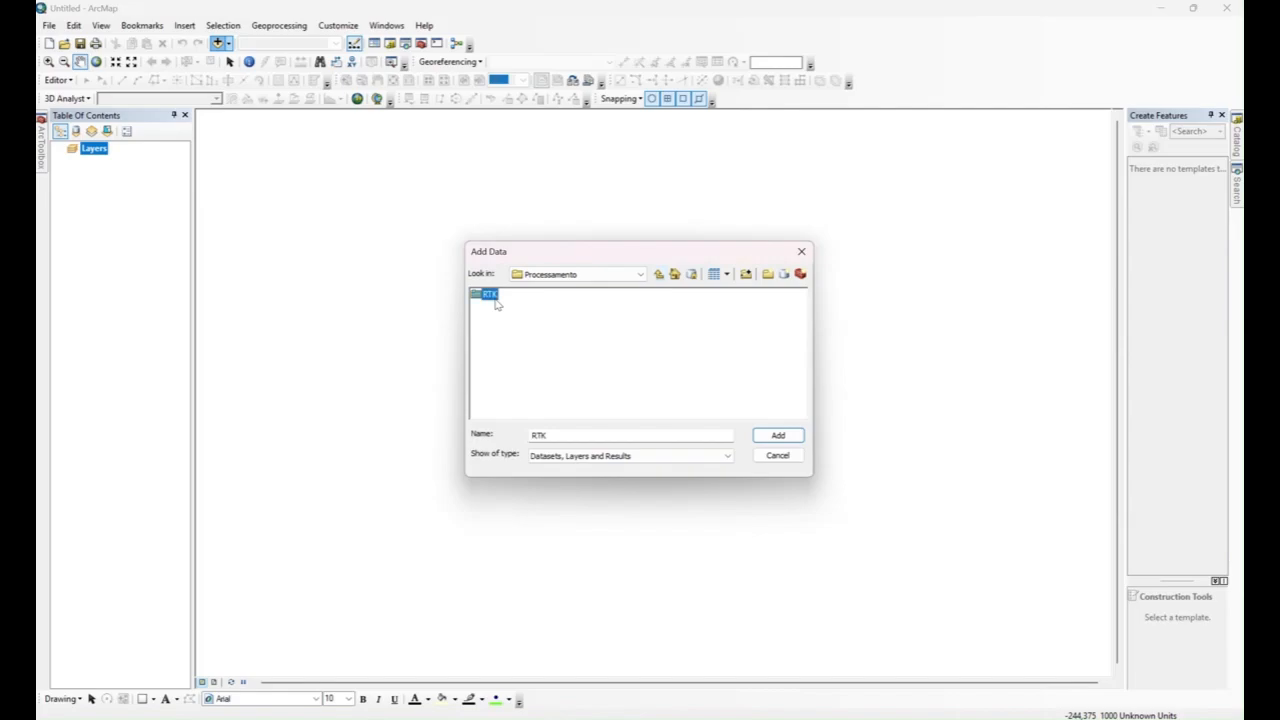
- Add the Points.shp shapefile from the rover meireles.shp folder, inside RTK and dados rover, to the map
{"action": "double_click", "coordinate": [492, 296]}
{"action": "double_click", "coordinate": [512, 319]}
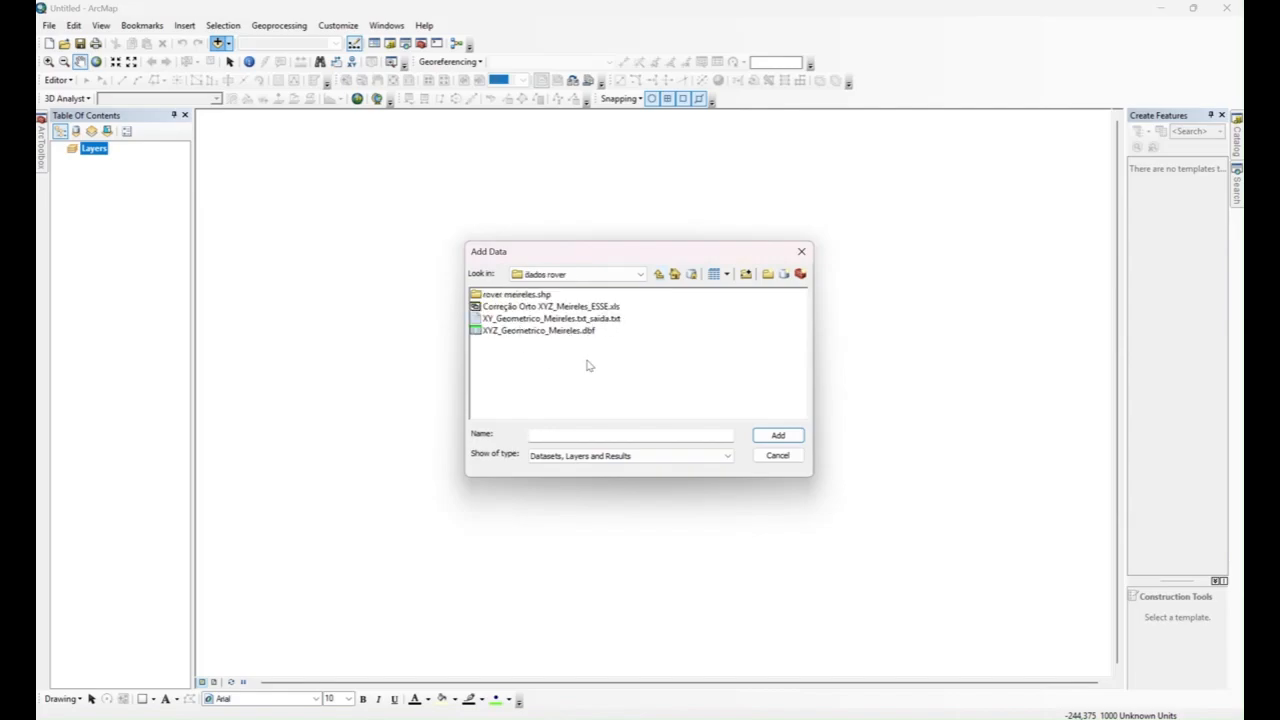
{"action": "left_click", "coordinate": [540, 295]}
{"action": "double_click", "coordinate": [540, 295]}
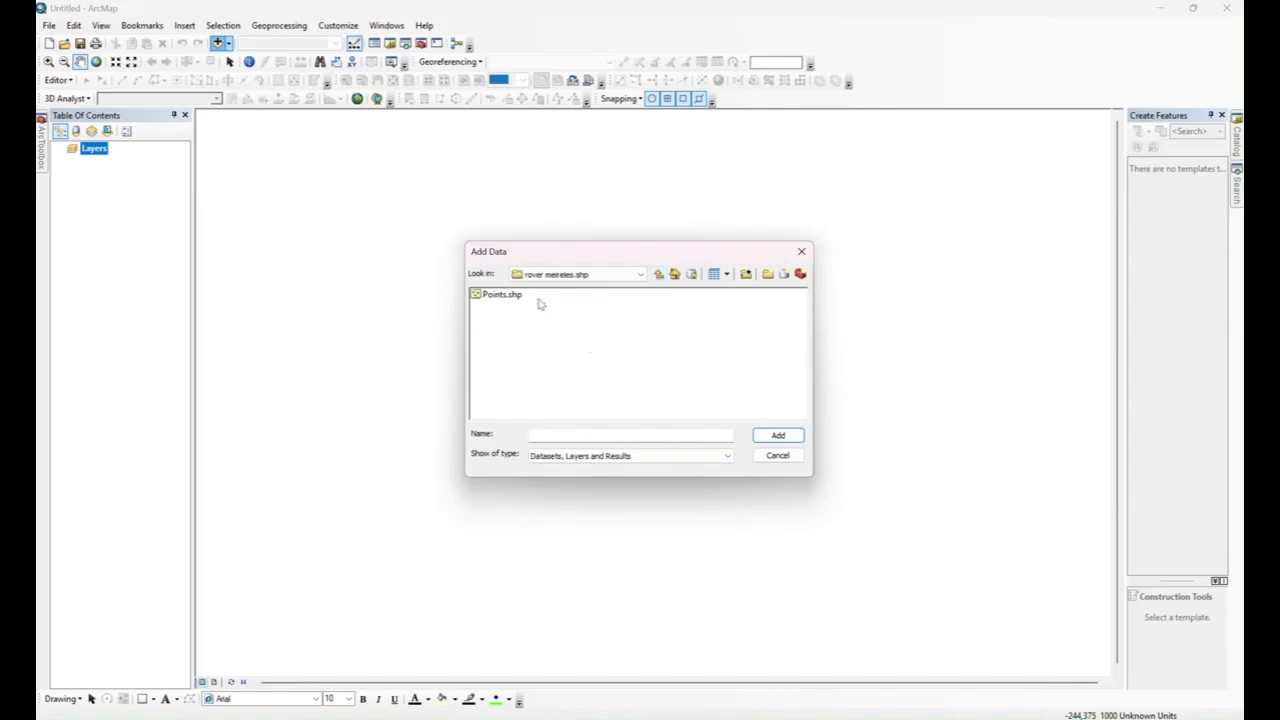
{"action": "left_click", "coordinate": [512, 296]}
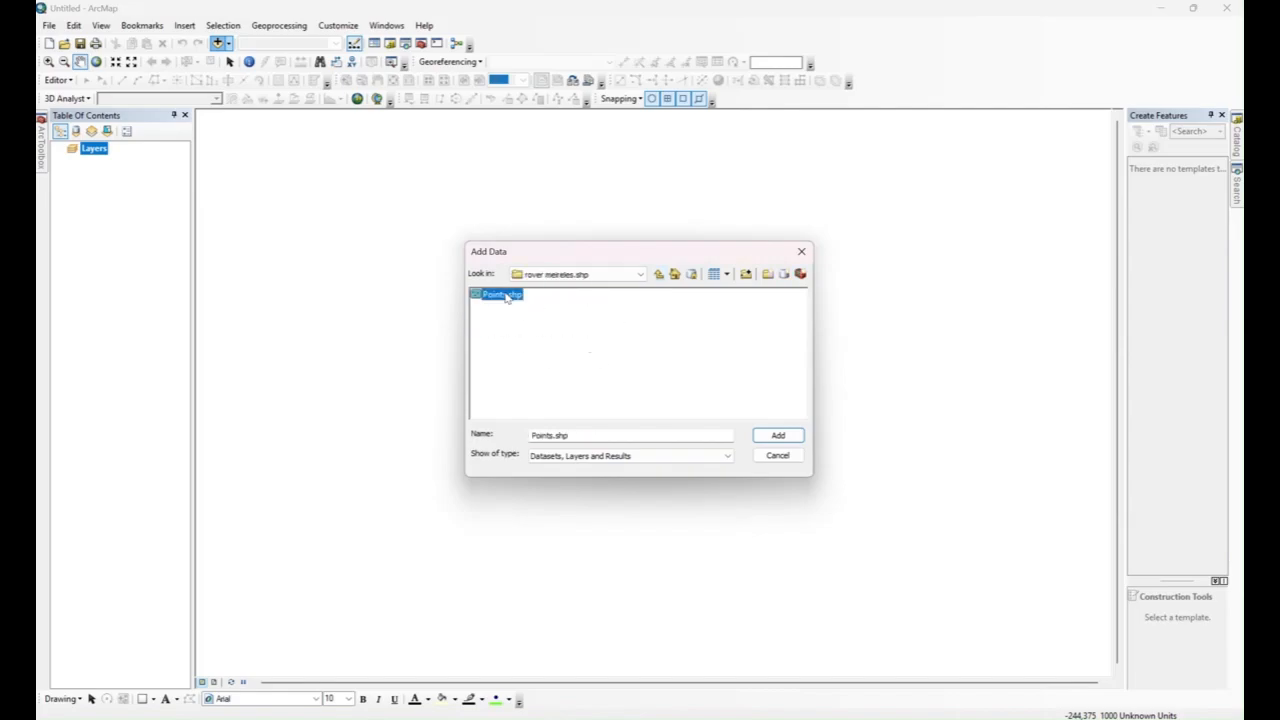
{"action": "left_click", "coordinate": [762, 435]}
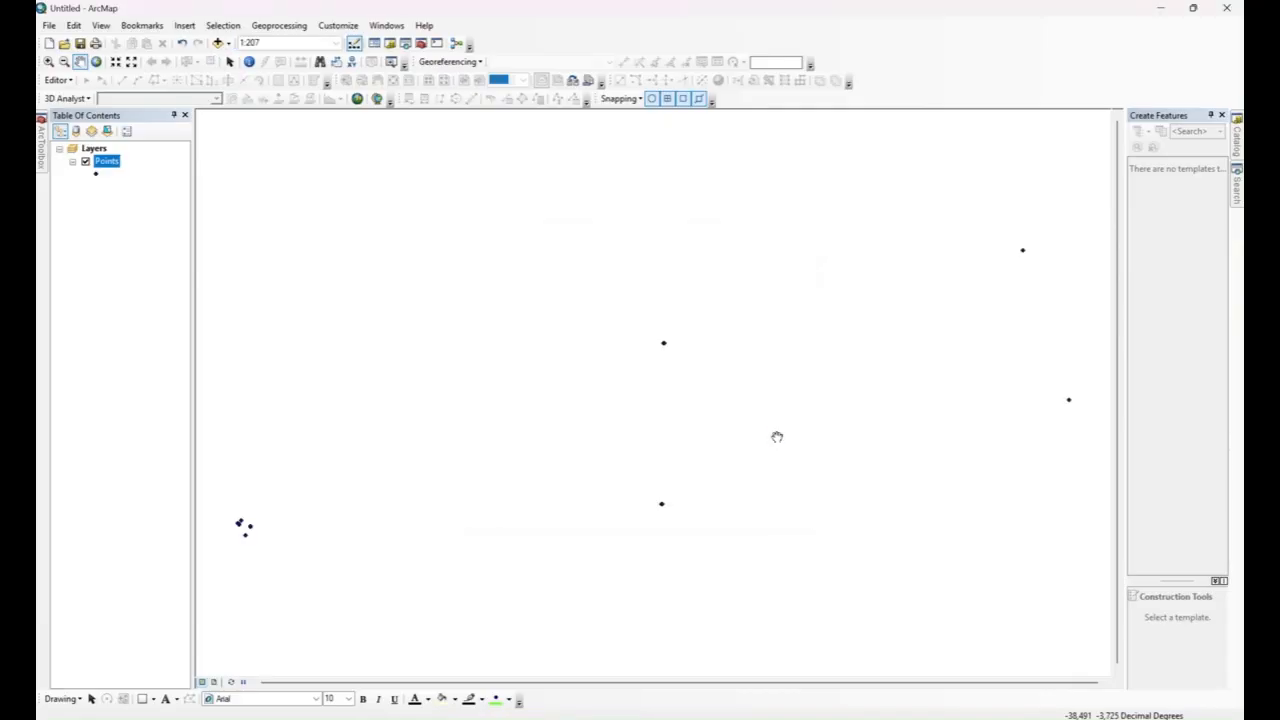
- Turn on feature labels for the Points layer, using Name as the label field
{"action": "right_click", "coordinate": [108, 163]}
{"action": "left_click_drag", "start_coordinate": [409, 183], "coordinate": [531, 288]}
{"action": "left_click_drag", "start_coordinate": [841, 389], "coordinate": [566, 297]}
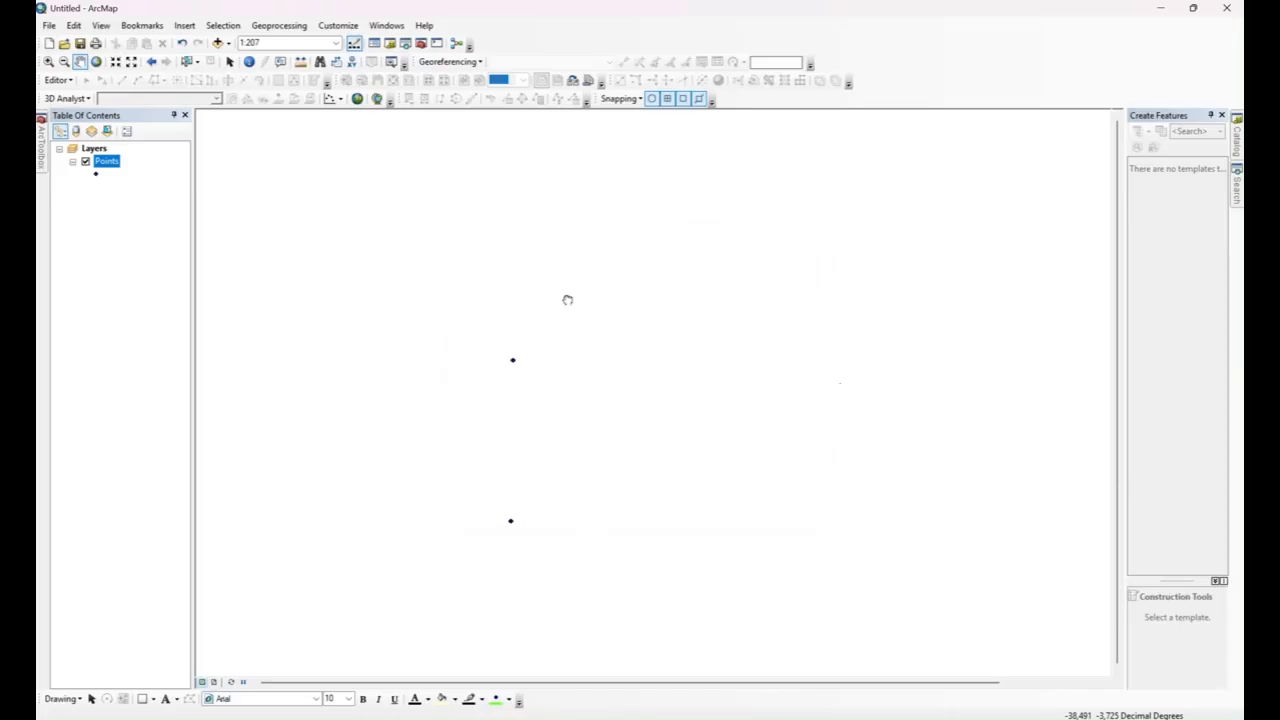
{"action": "right_click", "coordinate": [113, 167]}
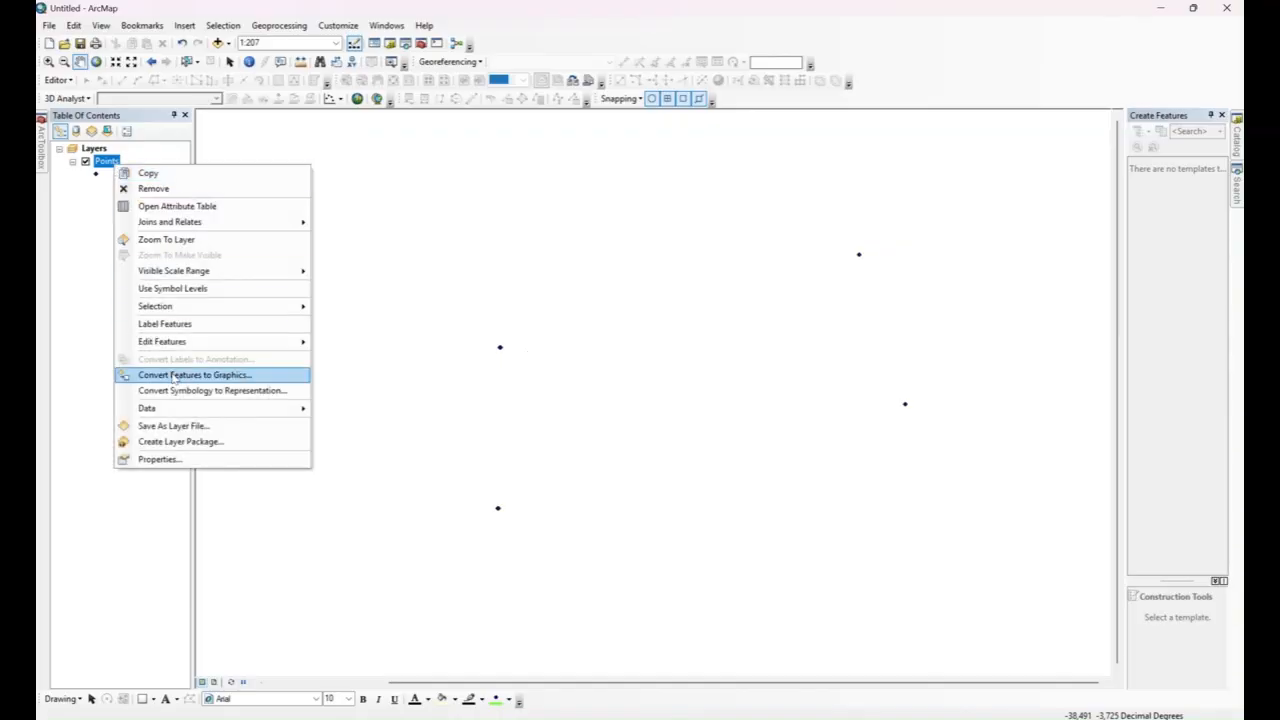
{"action": "left_click", "coordinate": [206, 462]}
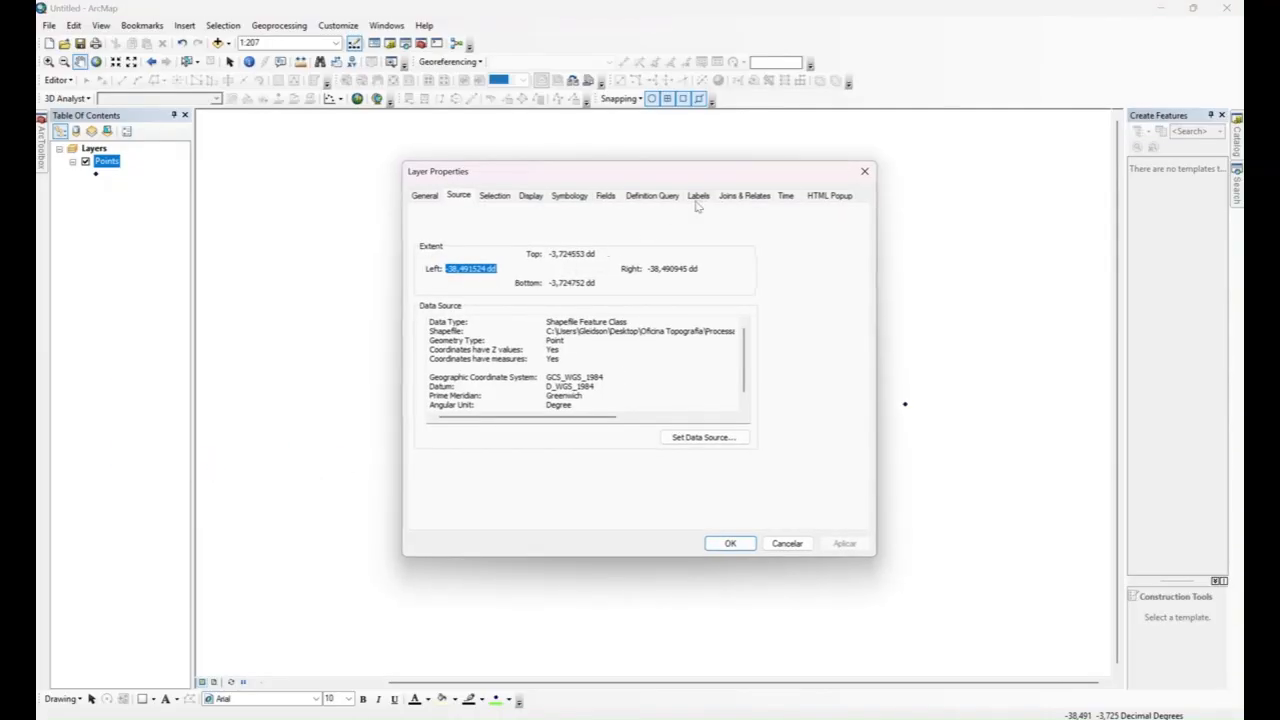
{"action": "left_click", "coordinate": [698, 197]}
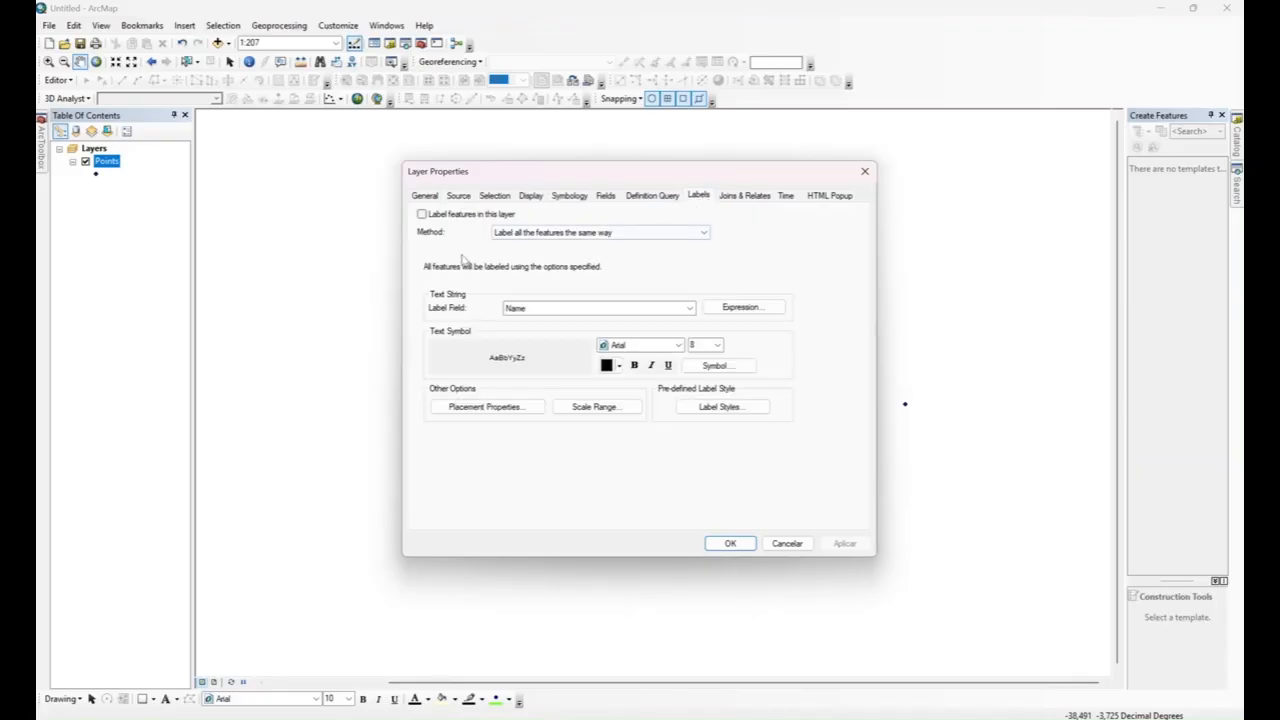
{"action": "left_click", "coordinate": [530, 310]}
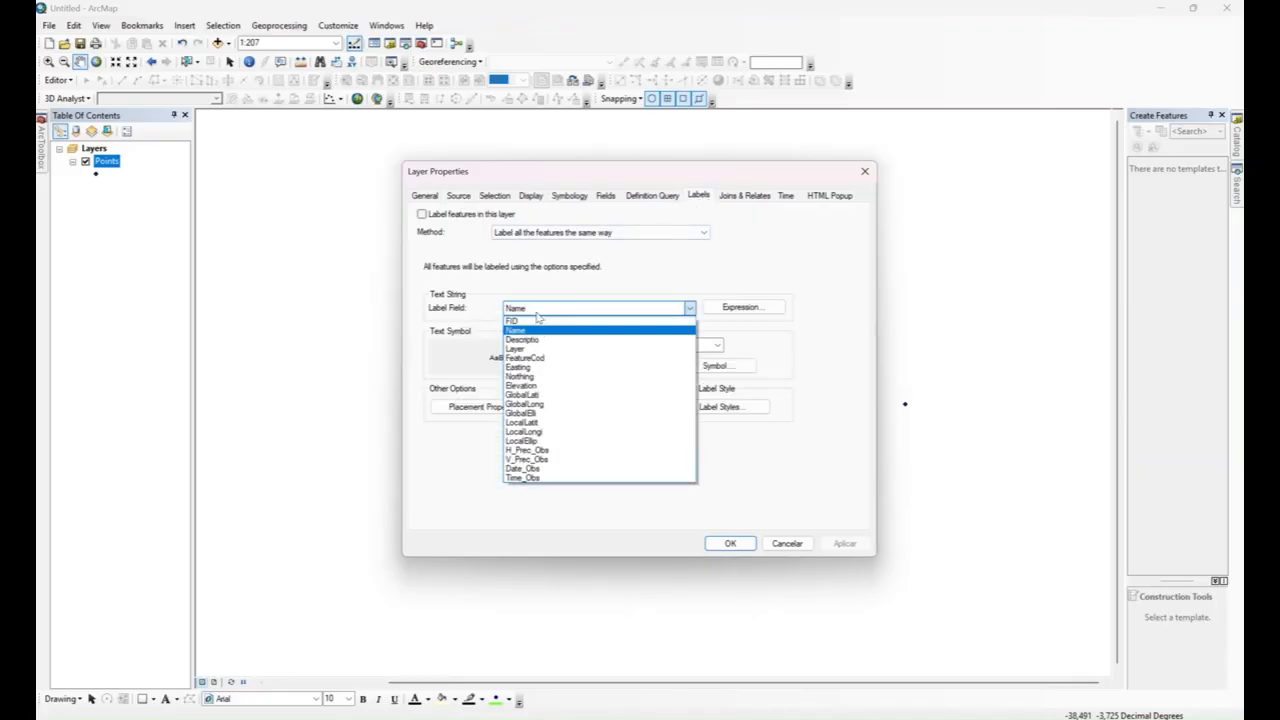
{"action": "left_click", "coordinate": [530, 330]}
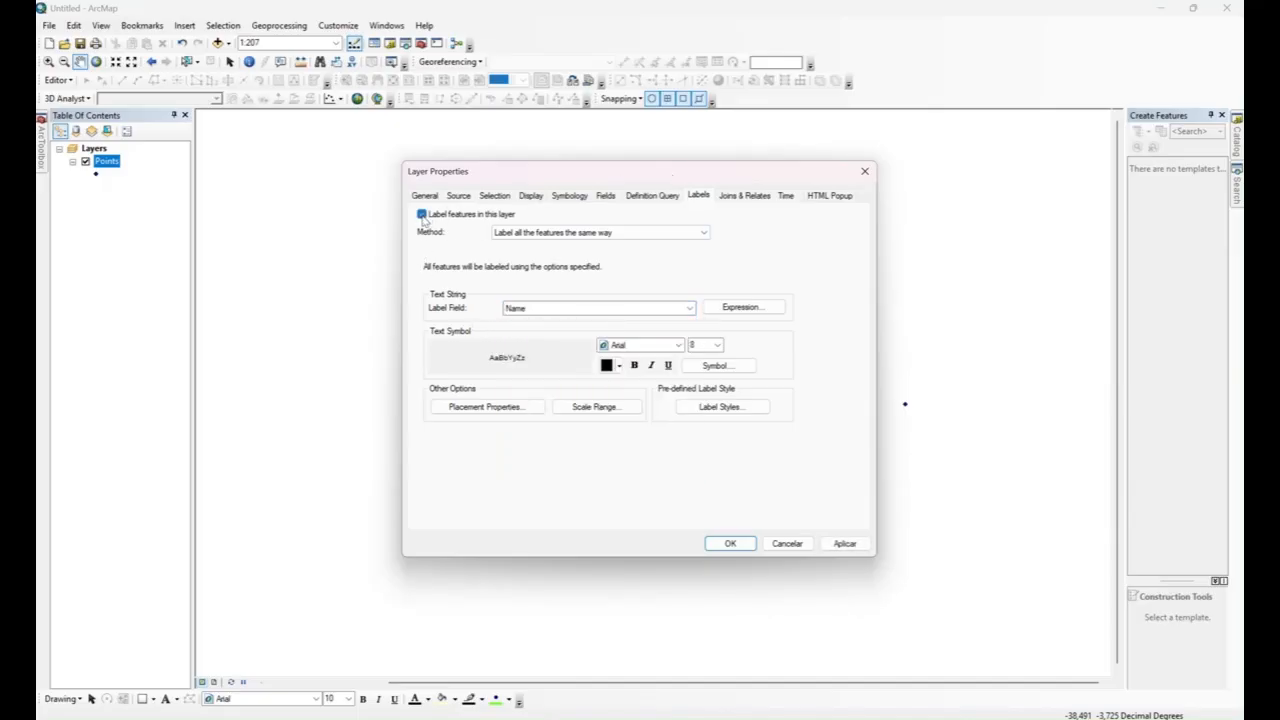
{"action": "left_click_drag", "start_coordinate": [646, 176], "coordinate": [380, 200]}
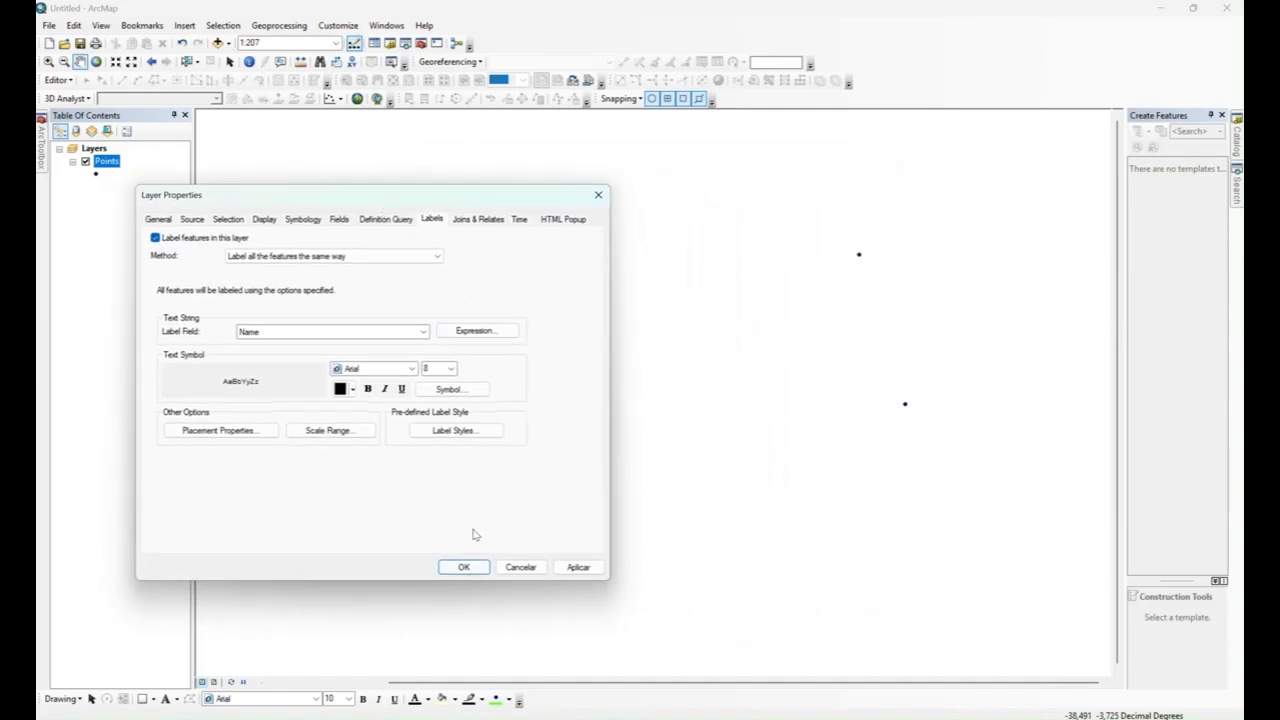
- Set the Points layer's label text to size 10 and bold, and apply the layer properties
{"action": "left_click", "coordinate": [451, 369]}
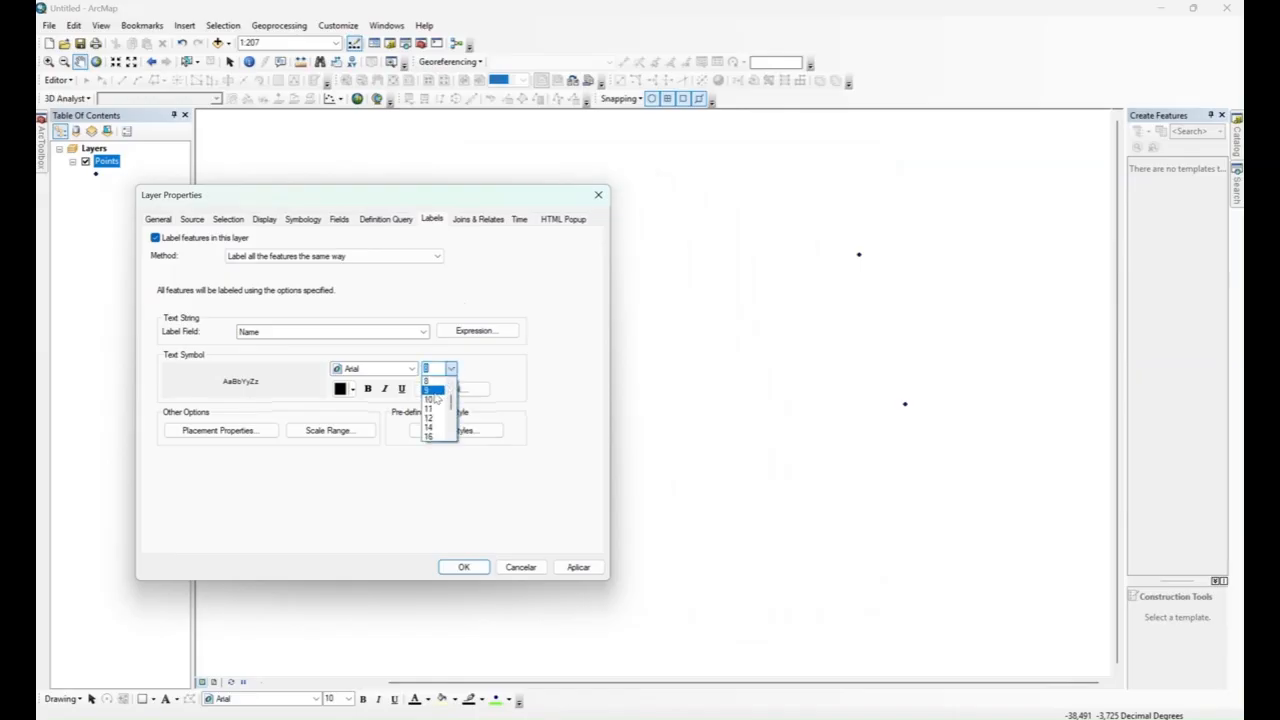
{"action": "left_click", "coordinate": [432, 399]}
{"action": "left_click", "coordinate": [368, 390]}
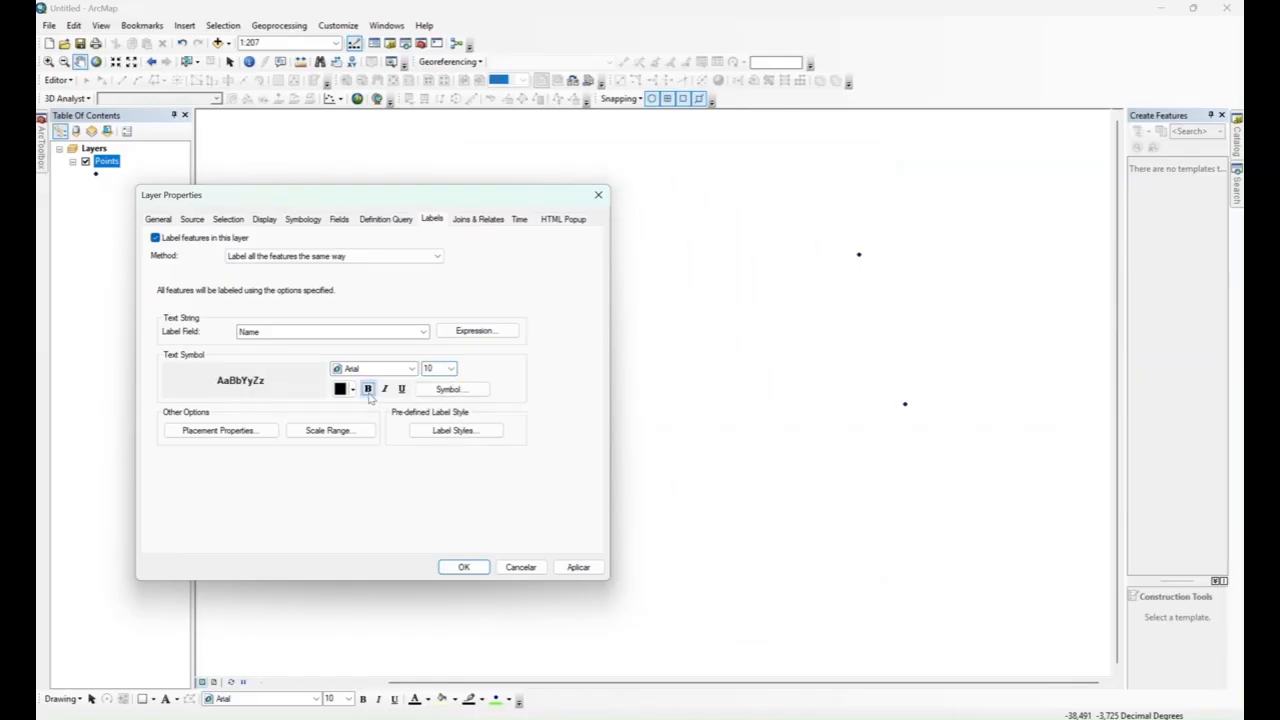
{"action": "left_click", "coordinate": [576, 567]}
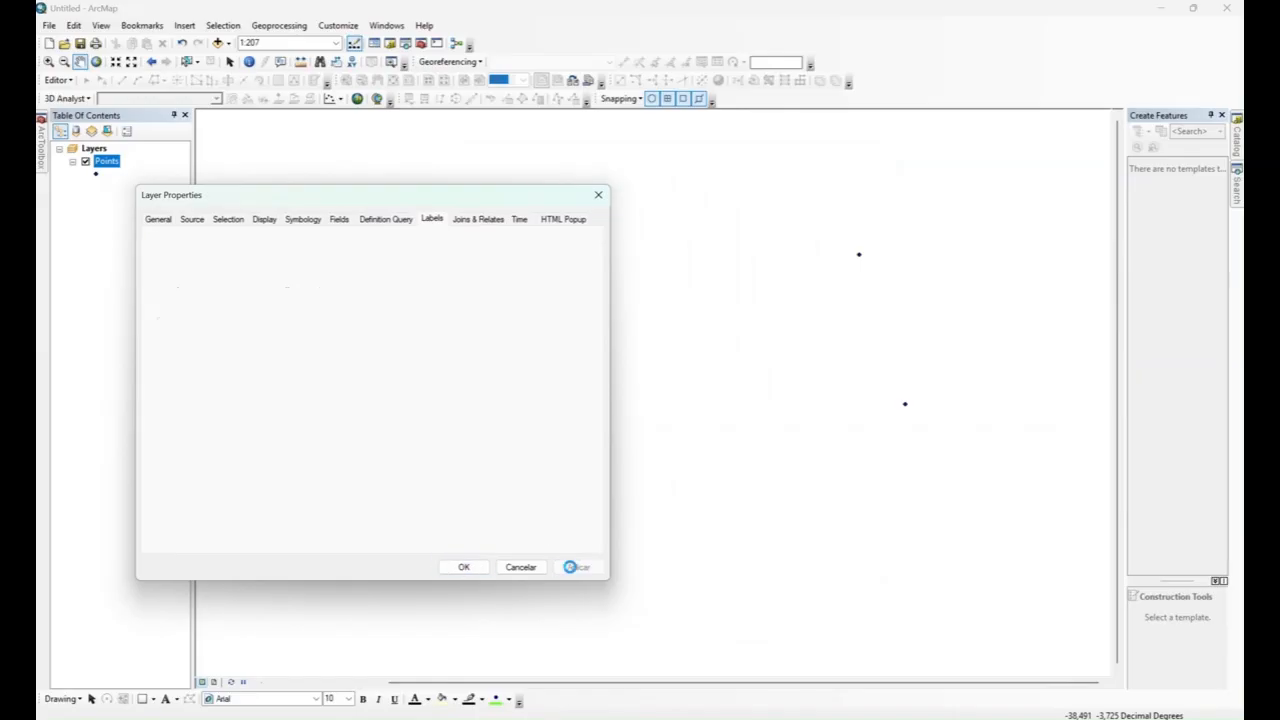
{"action": "left_click", "coordinate": [464, 567]}
- Examine the labelled point clusters P3–P5 and P6–P8 and the single point P11 close up
{"action": "scroll", "coordinate": [491, 375], "scroll_direction": "down", "scroll_amount": 1}
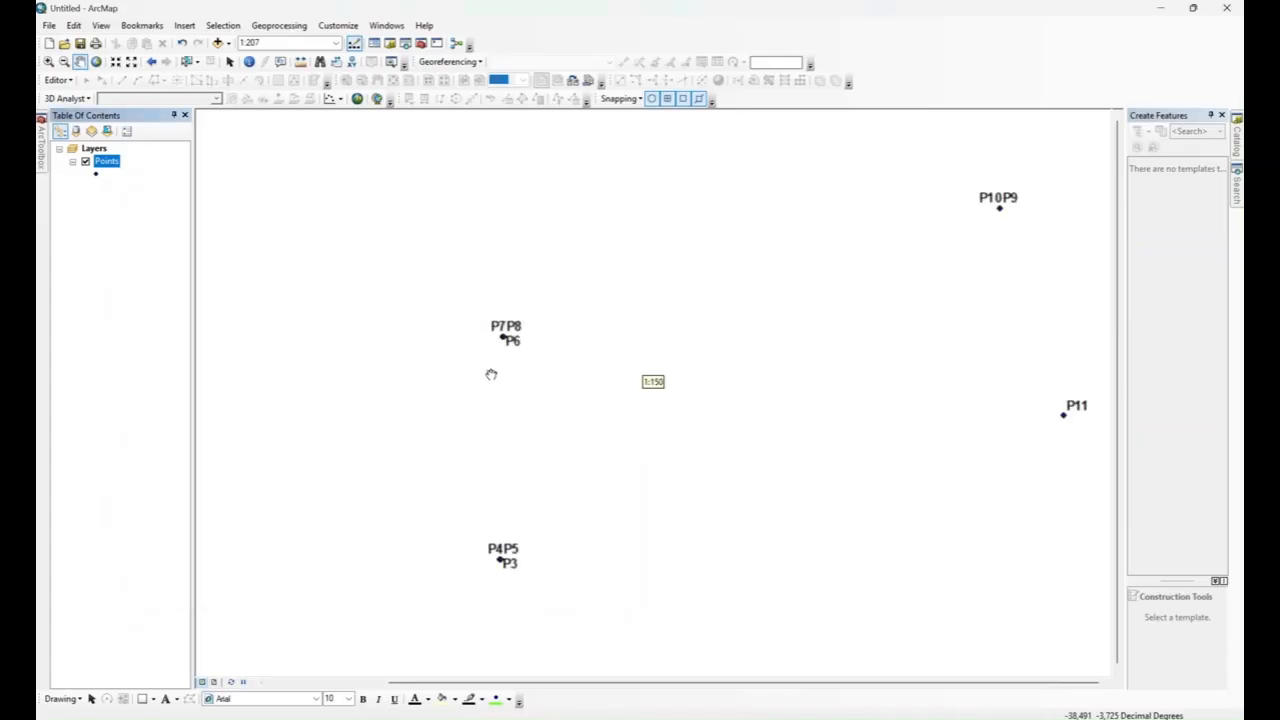
{"action": "scroll", "coordinate": [478, 575], "scroll_direction": "down", "scroll_amount": 4}
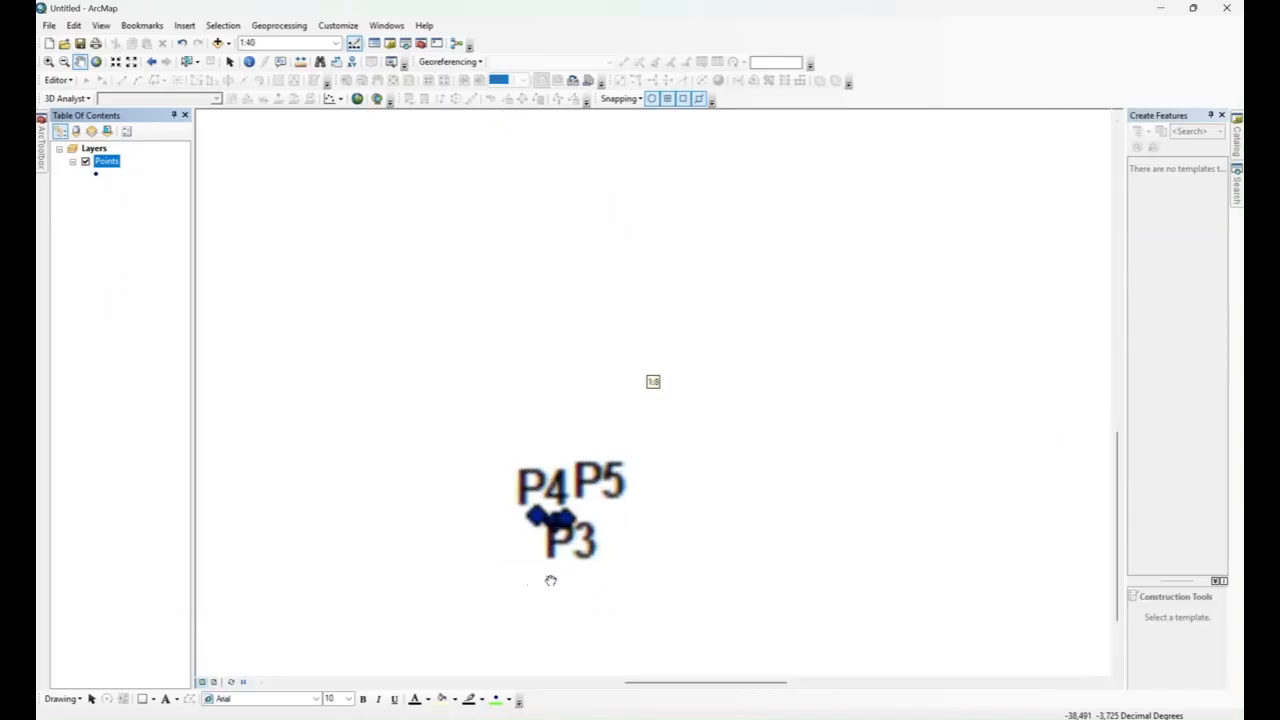
{"action": "scroll", "coordinate": [550, 578], "scroll_direction": "down", "scroll_amount": 4}
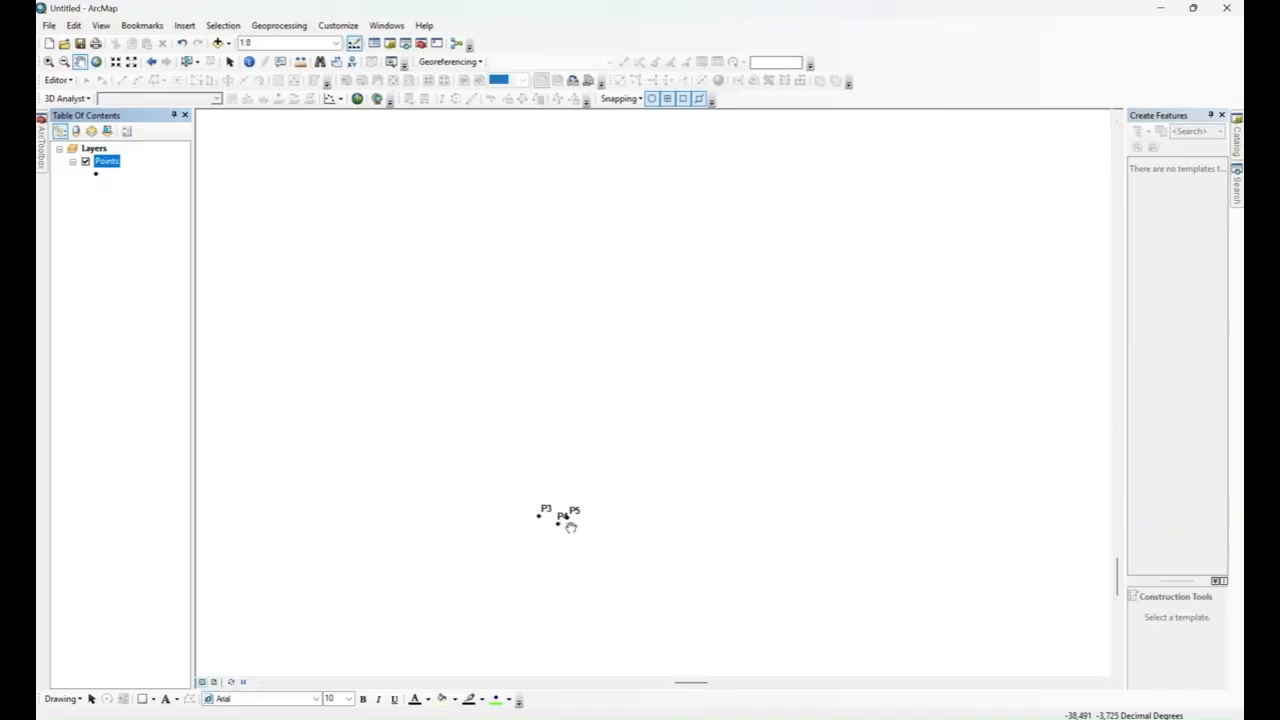
{"action": "scroll", "coordinate": [559, 527], "scroll_direction": "up", "scroll_amount": 2}
{"action": "scroll", "coordinate": [652, 412], "scroll_direction": "up", "scroll_amount": 2}
{"action": "scroll", "coordinate": [576, 442], "scroll_direction": "down", "scroll_amount": 3}
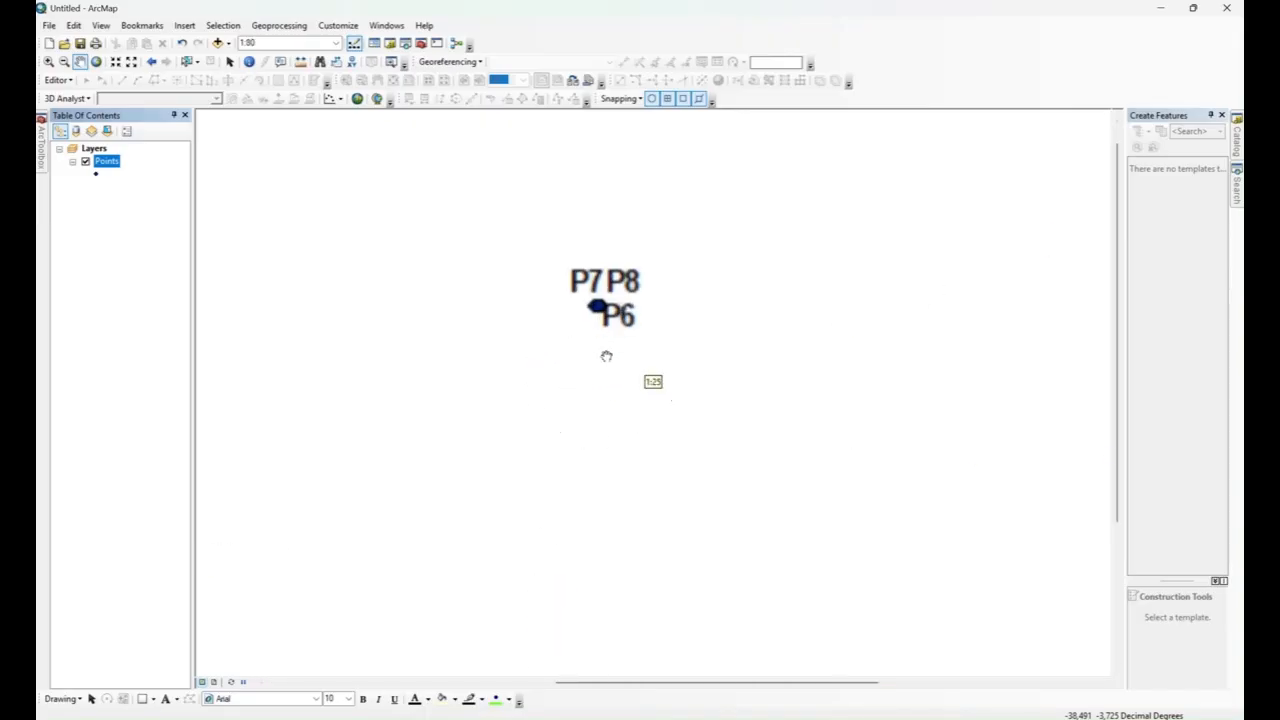
{"action": "scroll", "coordinate": [604, 306], "scroll_direction": "down", "scroll_amount": 2}
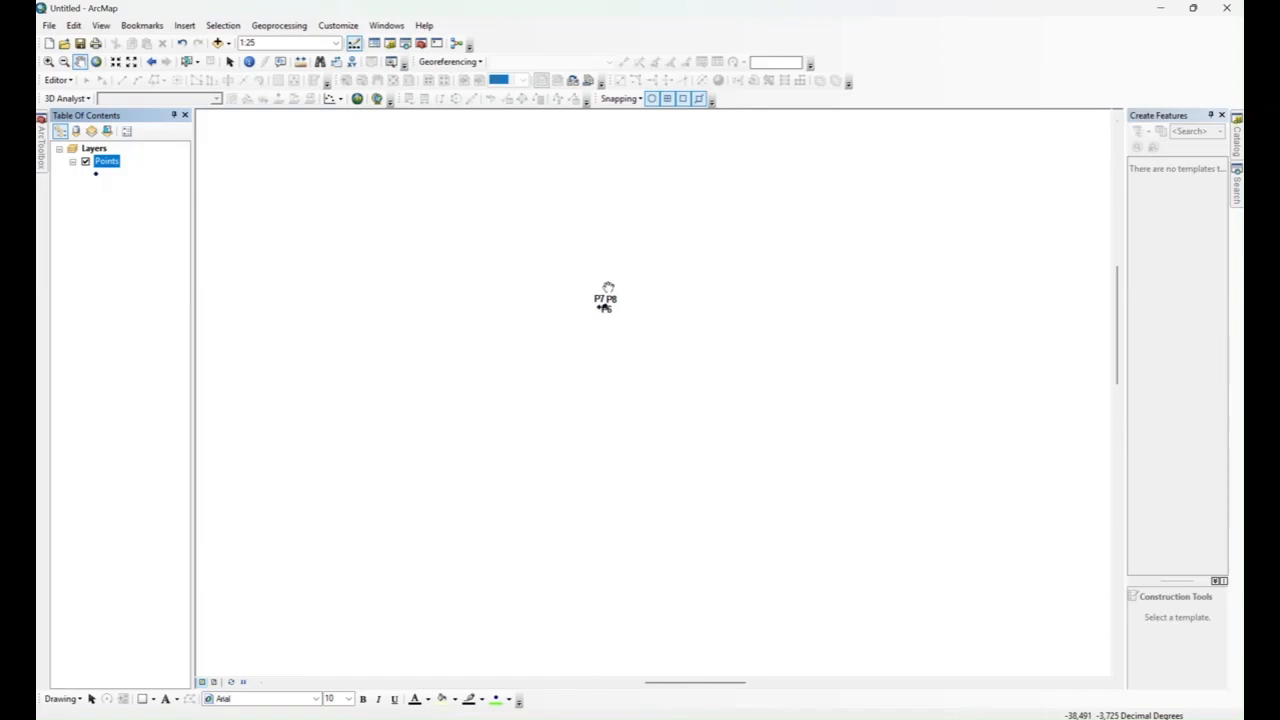
{"action": "scroll", "coordinate": [607, 305], "scroll_direction": "down", "scroll_amount": 2}
{"action": "scroll", "coordinate": [607, 305], "scroll_direction": "up", "scroll_amount": 4}
{"action": "scroll", "coordinate": [724, 386], "scroll_direction": "up", "scroll_amount": 2}
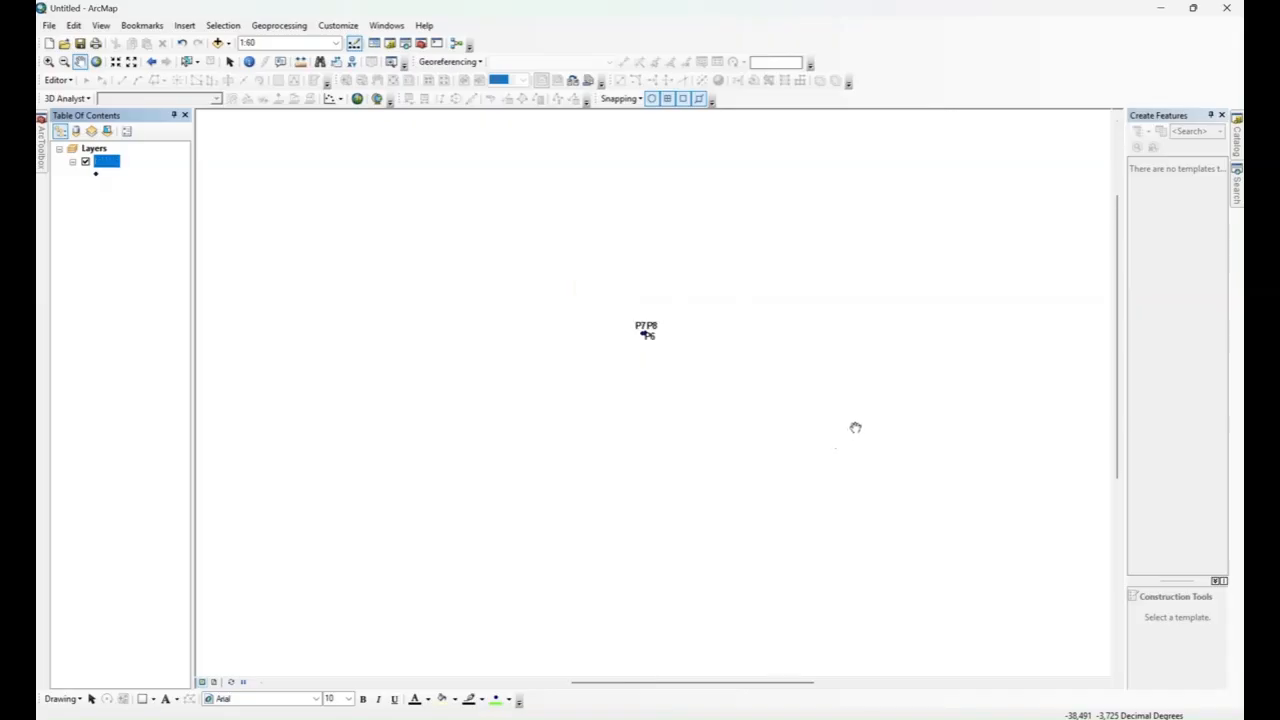
{"action": "scroll", "coordinate": [719, 352], "scroll_direction": "up", "scroll_amount": 2}
{"action": "scroll", "coordinate": [725, 351], "scroll_direction": "up", "scroll_amount": 1}
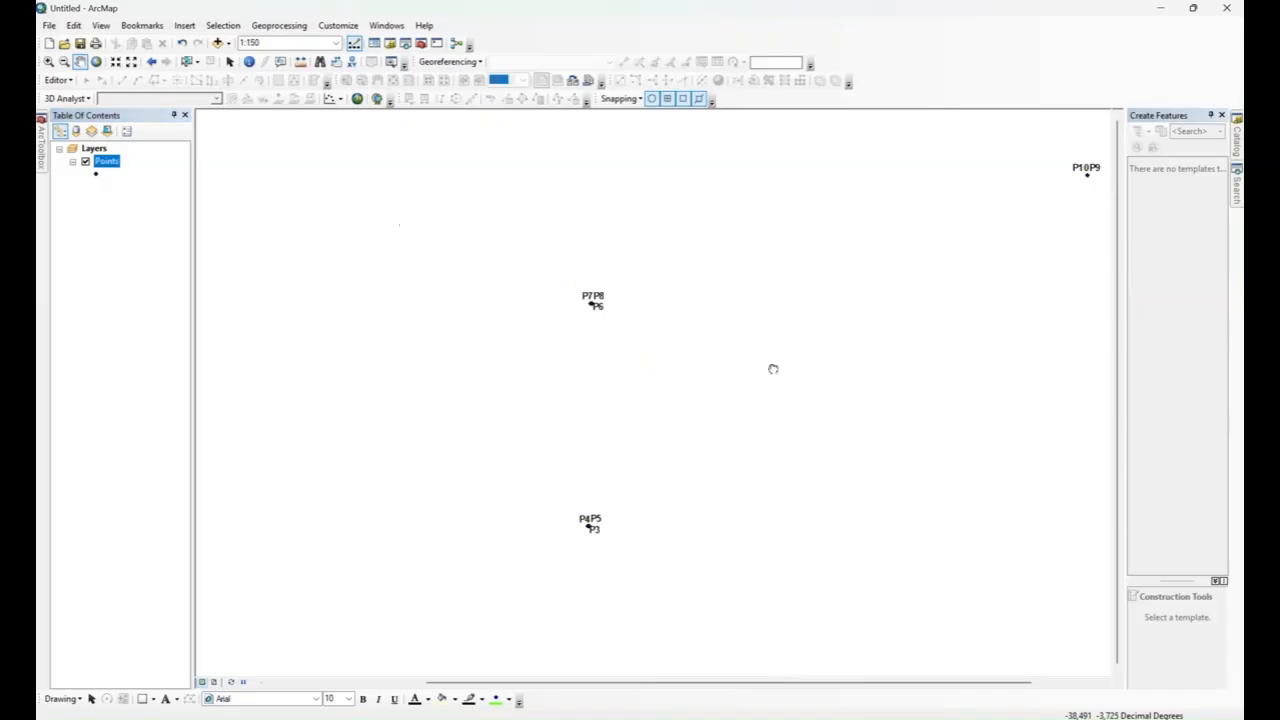
{"action": "left_click_drag", "start_coordinate": [771, 369], "coordinate": [580, 403]}
{"action": "scroll", "coordinate": [934, 437], "scroll_direction": "down", "scroll_amount": 3}
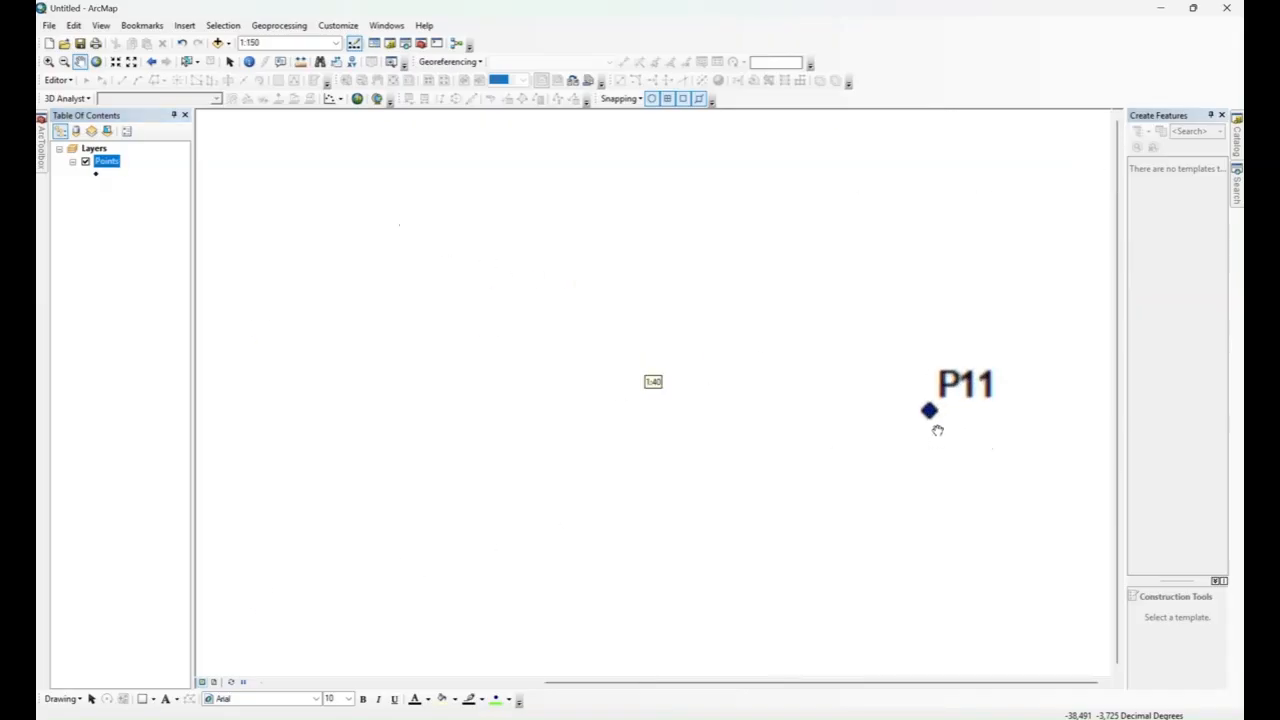
{"action": "scroll", "coordinate": [930, 398], "scroll_direction": "up", "scroll_amount": 3}
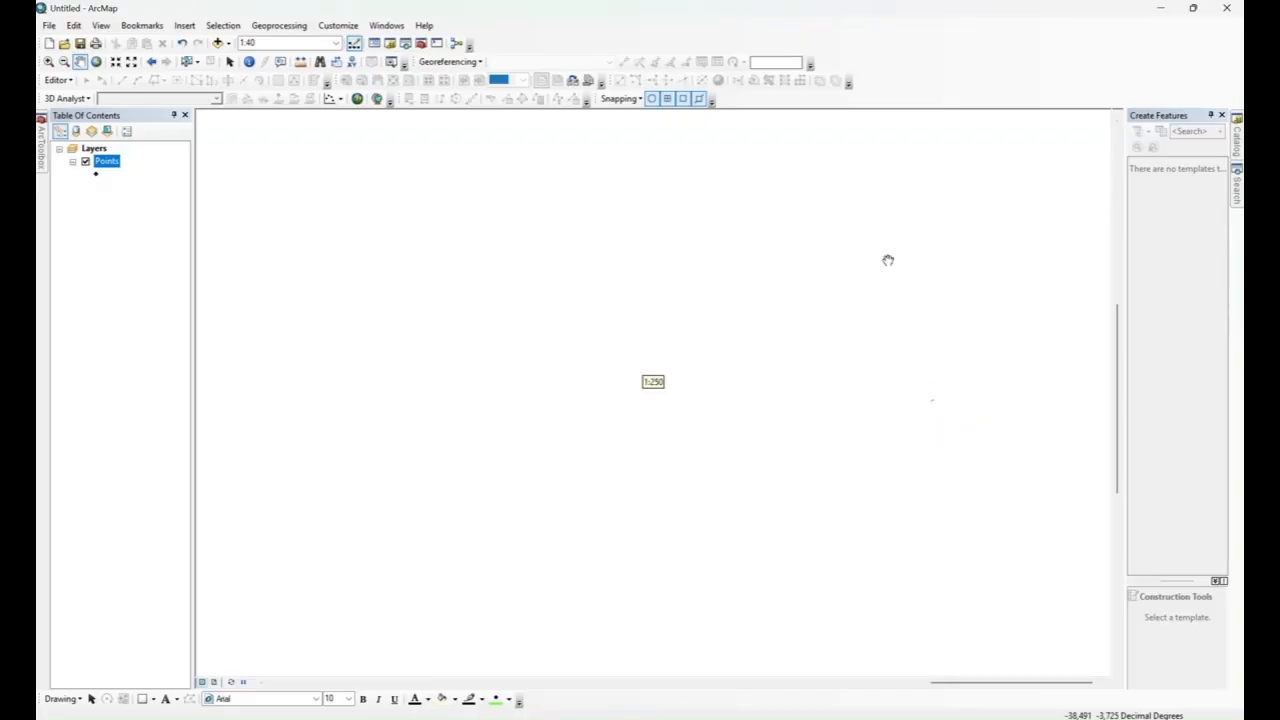
- Measure the distance between points P6 and P8 on the map, ending the measurement and closing the Measure window
{"action": "scroll", "coordinate": [585, 350], "scroll_direction": "down", "scroll_amount": 2}
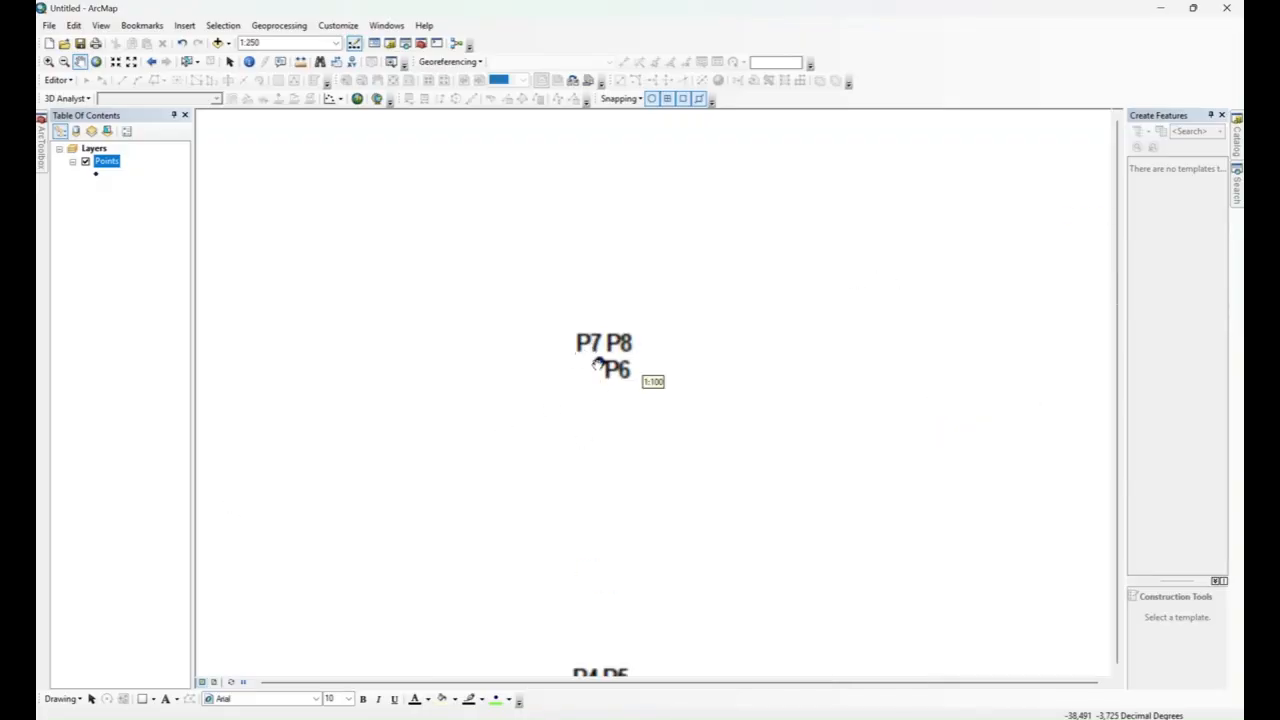
{"action": "scroll", "coordinate": [675, 393], "scroll_direction": "down", "scroll_amount": 3}
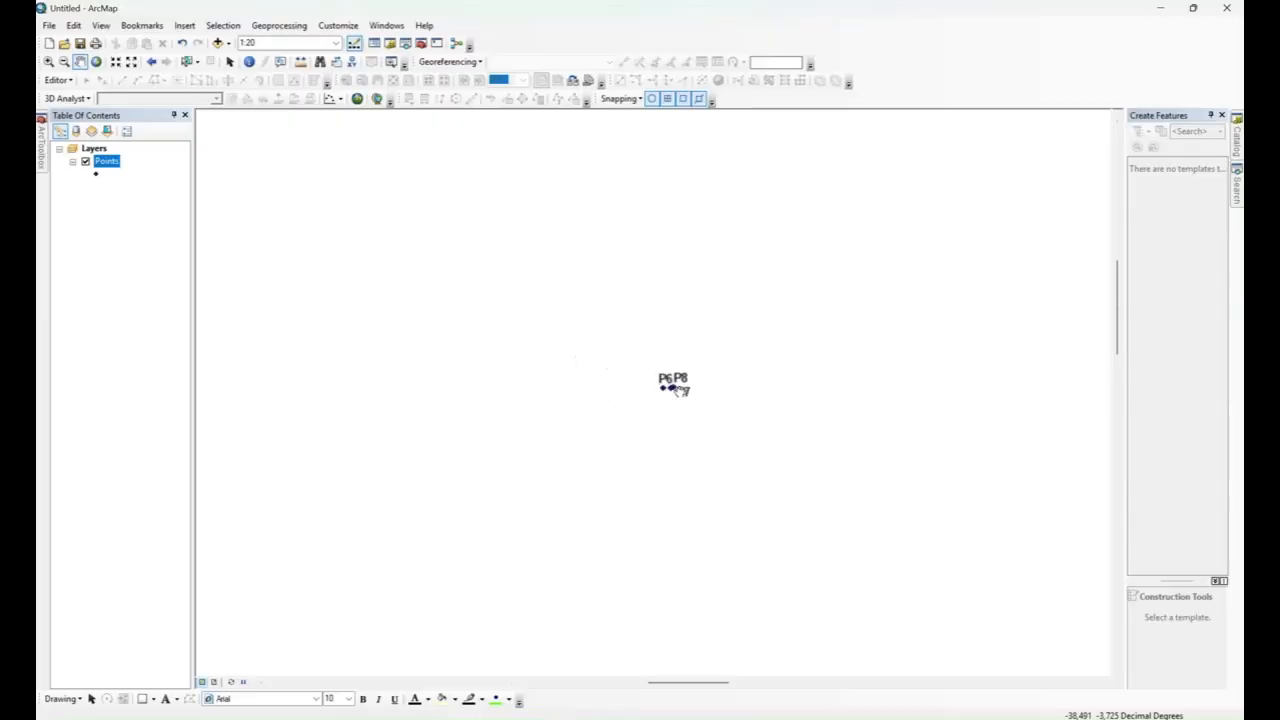
{"action": "scroll", "coordinate": [691, 380], "scroll_direction": "down", "scroll_amount": 1}
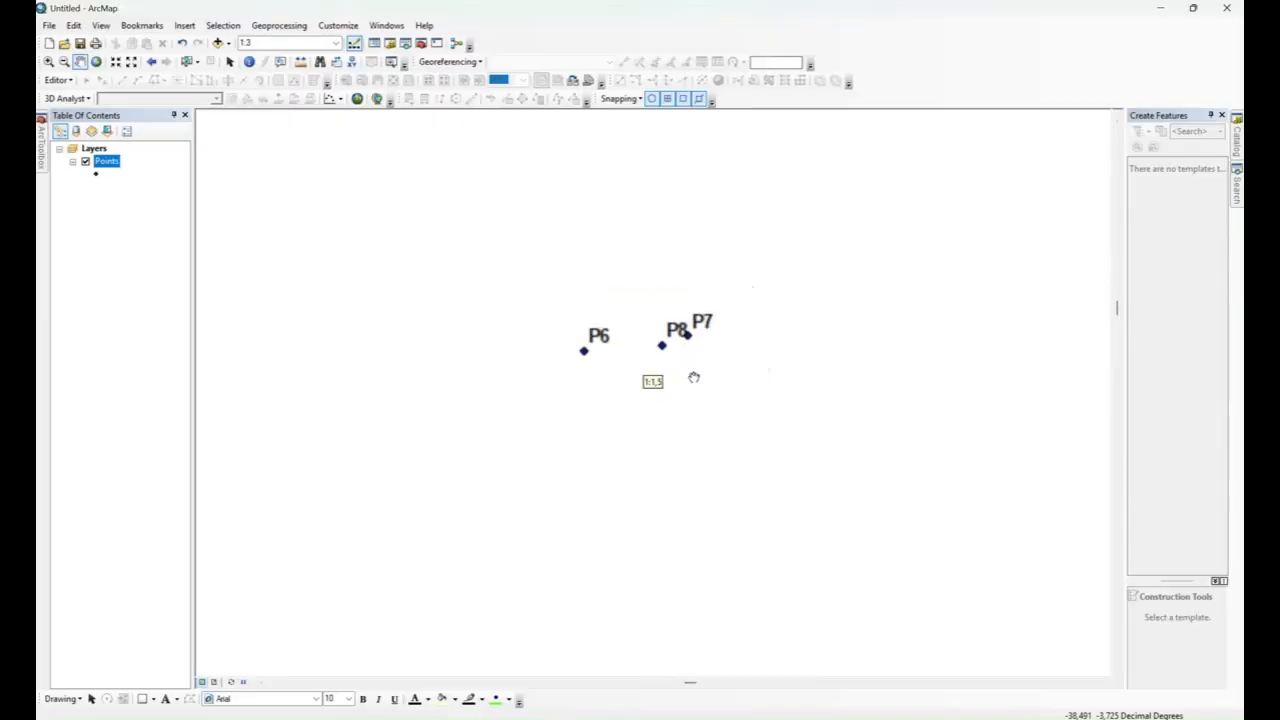
{"action": "left_click", "coordinate": [300, 61]}
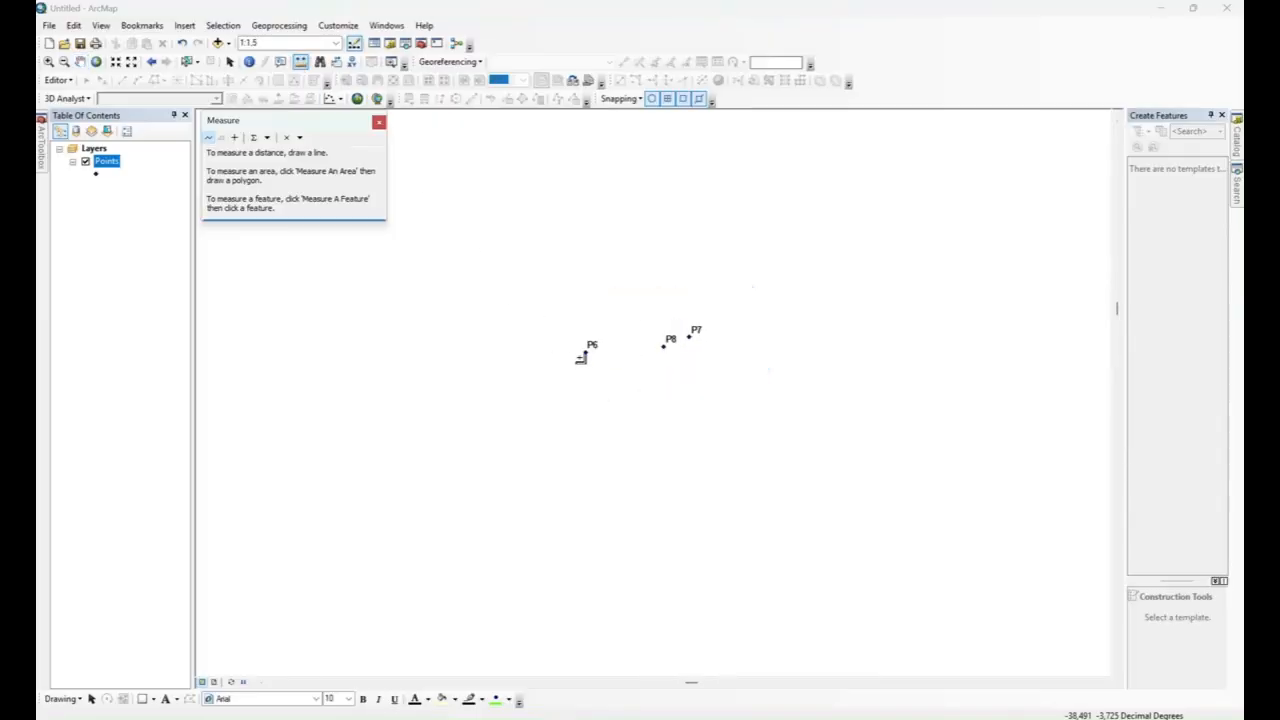
{"action": "left_click", "coordinate": [585, 351]}
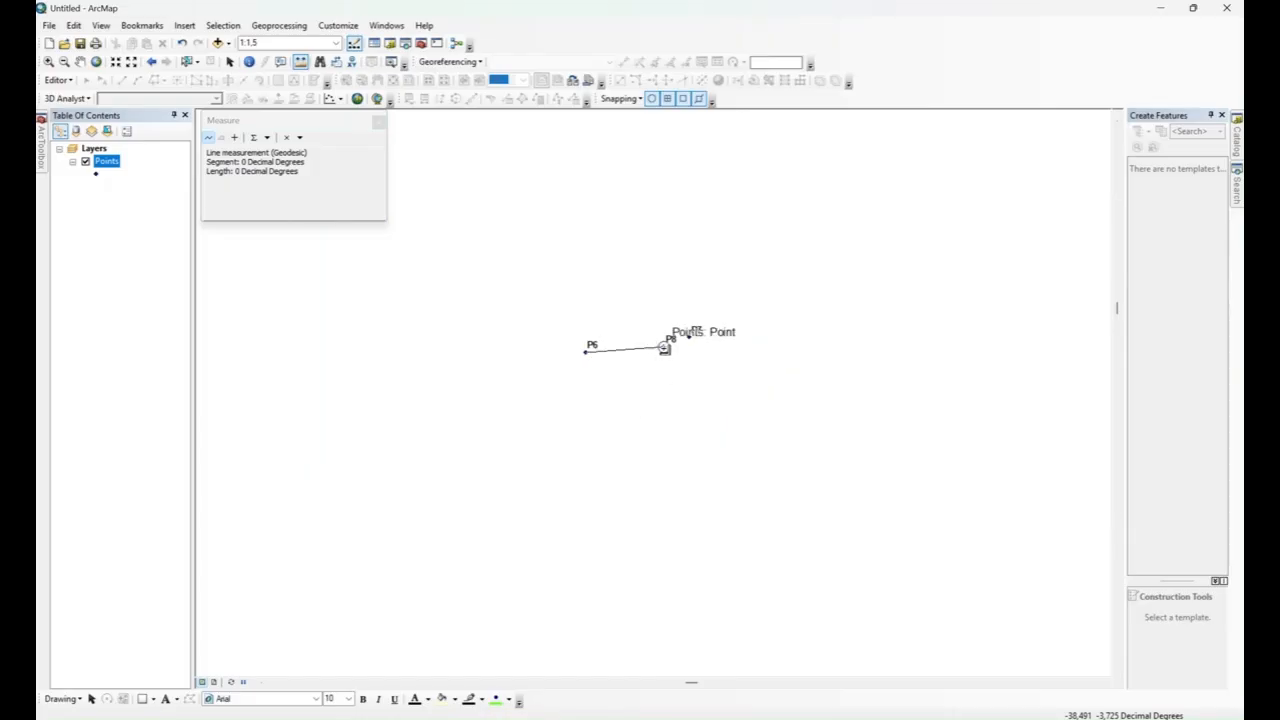
{"action": "left_click", "coordinate": [300, 137]}
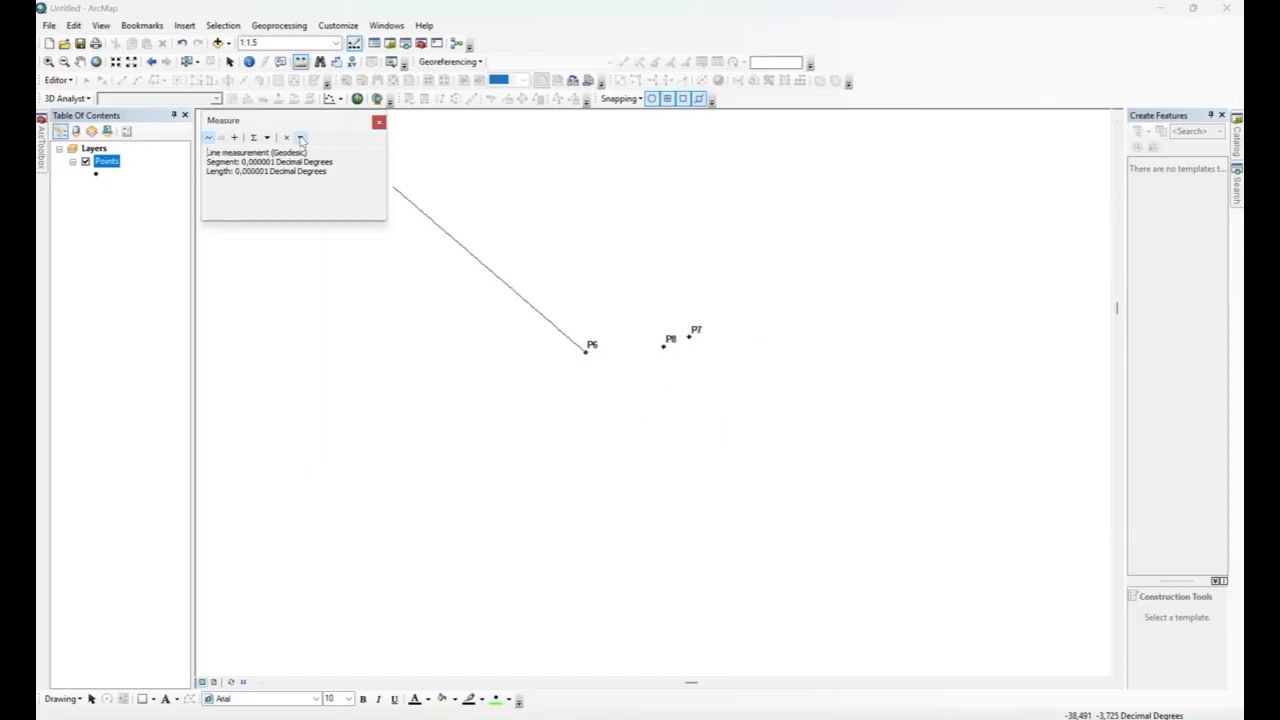
{"action": "left_click", "coordinate": [574, 303]}
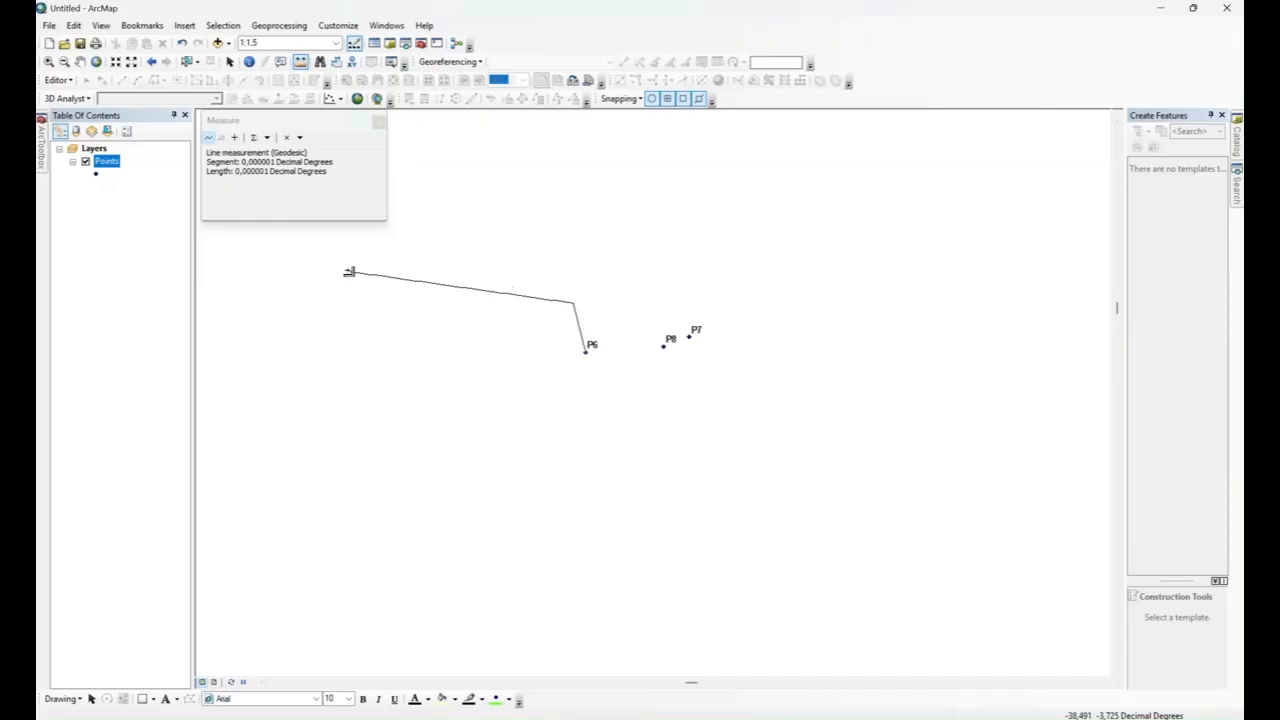
{"action": "double_click", "coordinate": [612, 315]}
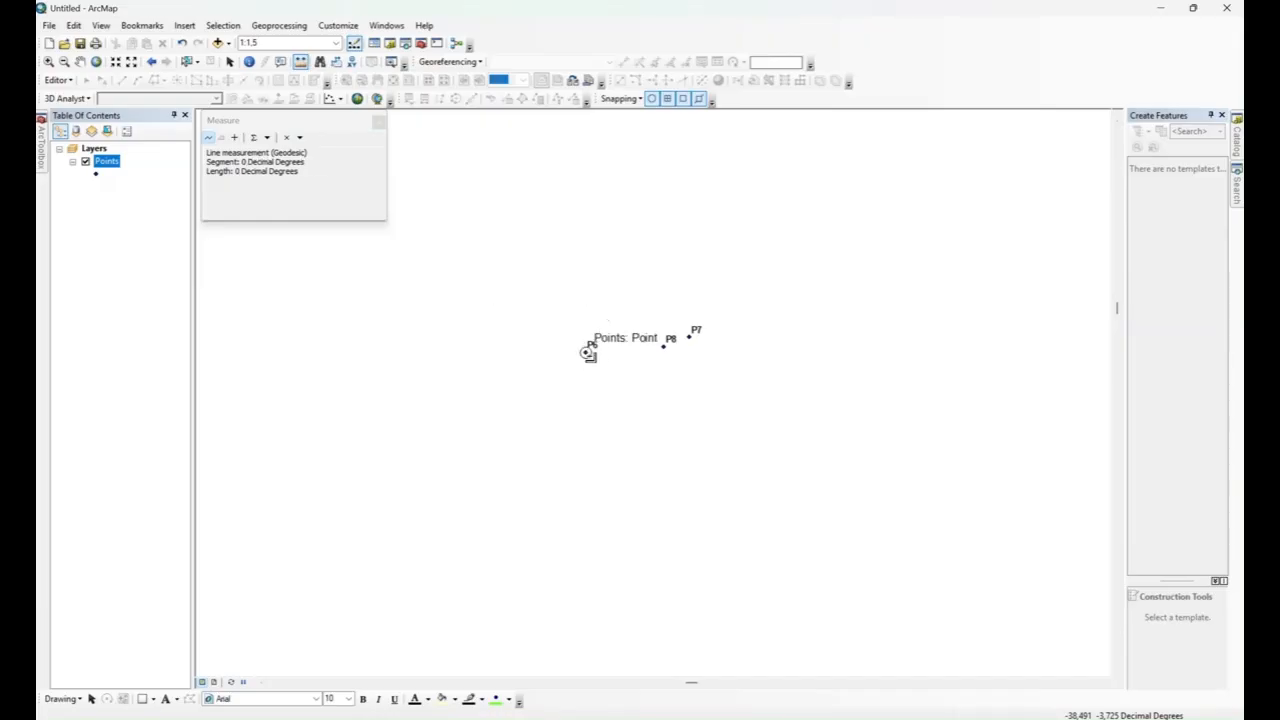
{"action": "left_click", "coordinate": [379, 123]}
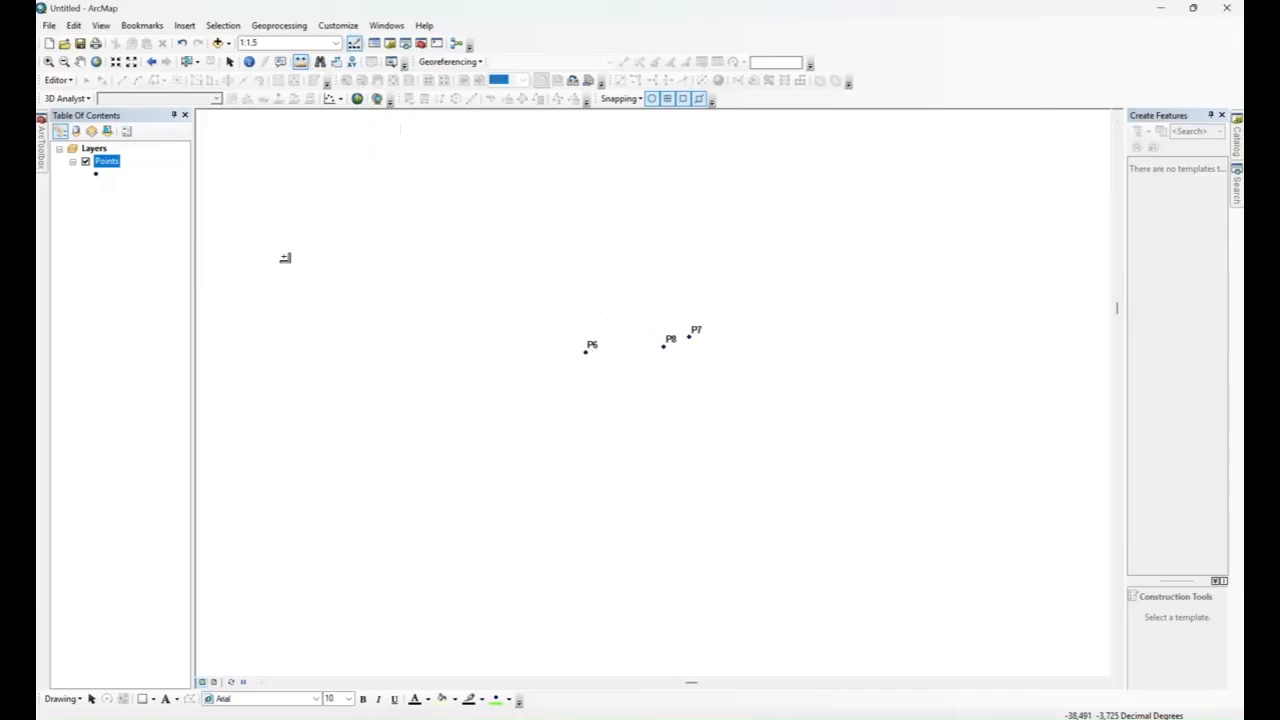
- Switch to Notepad with a blank document and place its window over the map beside the survey points
{"action": "left_click", "coordinate": [81, 64]}
{"action": "scroll", "coordinate": [675, 346], "scroll_direction": "up", "scroll_amount": 2}
{"action": "scroll", "coordinate": [675, 346], "scroll_direction": "down", "scroll_amount": 4}
{"action": "scroll", "coordinate": [675, 345], "scroll_direction": "down", "scroll_amount": 2}
{"action": "scroll", "coordinate": [774, 294], "scroll_direction": "down", "scroll_amount": 2}
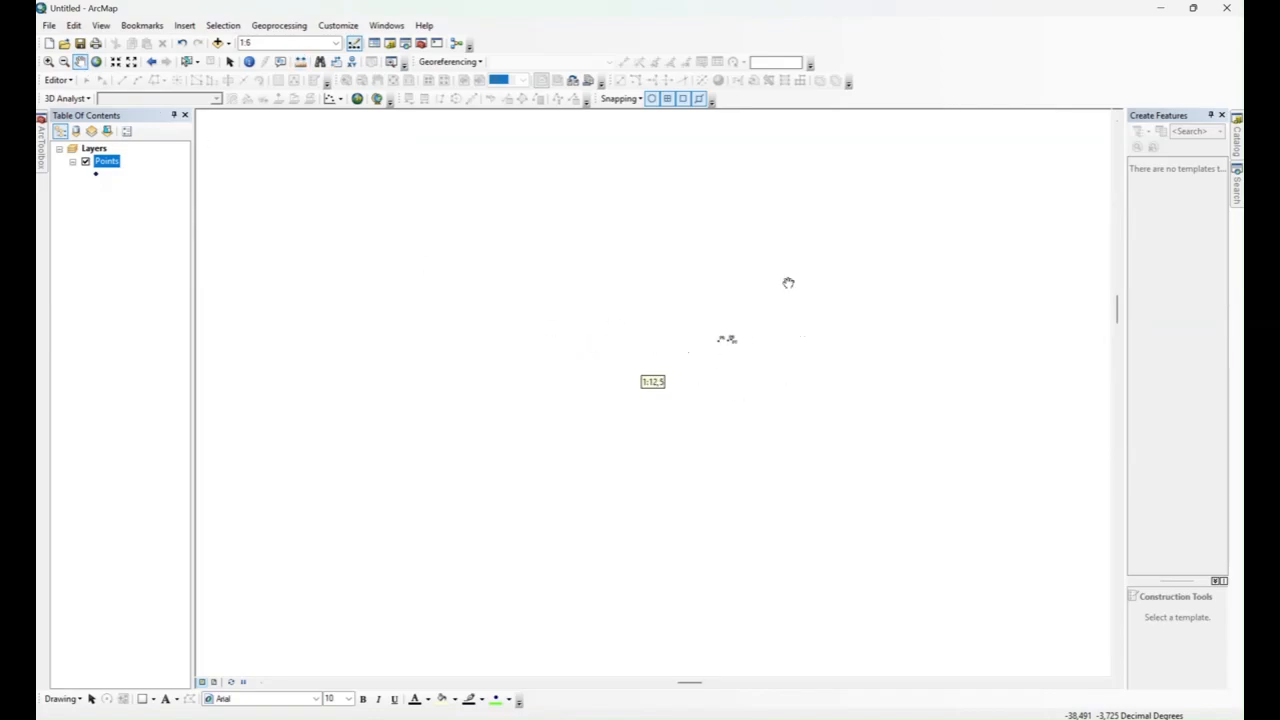
{"action": "left_click_drag", "start_coordinate": [763, 383], "coordinate": [639, 252]}
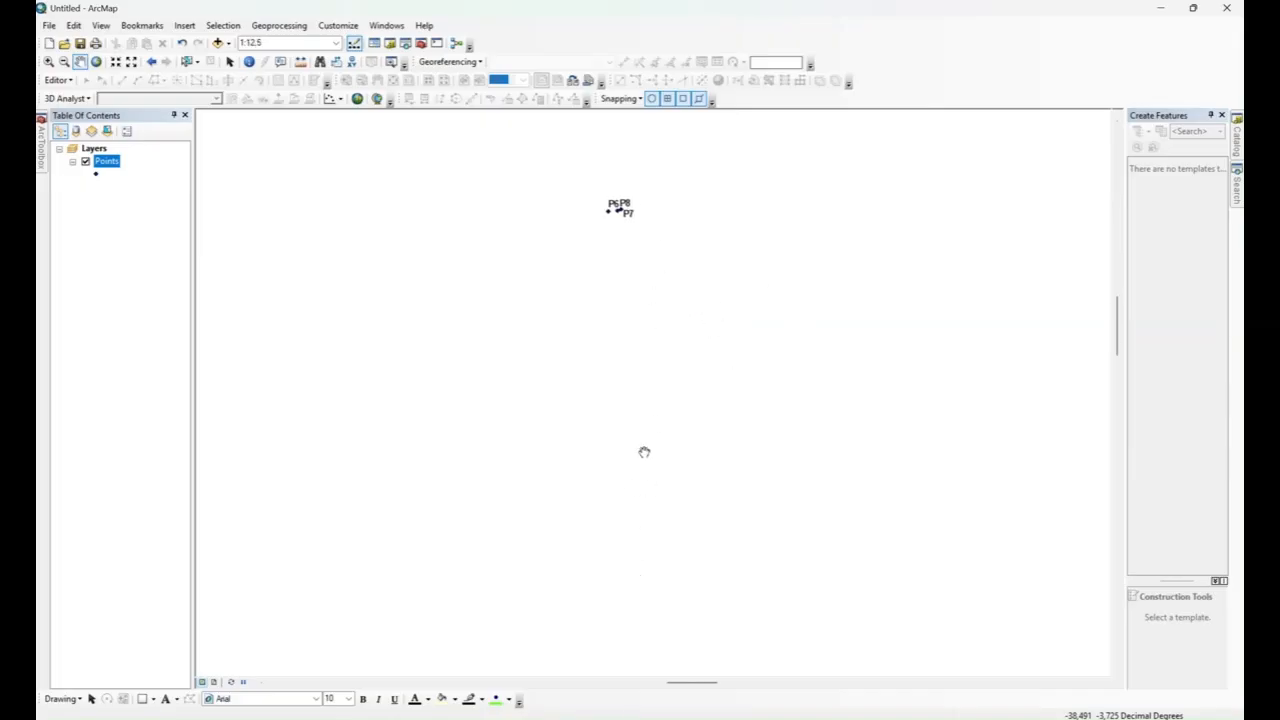
{"action": "left_click_drag", "start_coordinate": [620, 208], "coordinate": [592, 32]}
{"action": "key", "text": "super"}
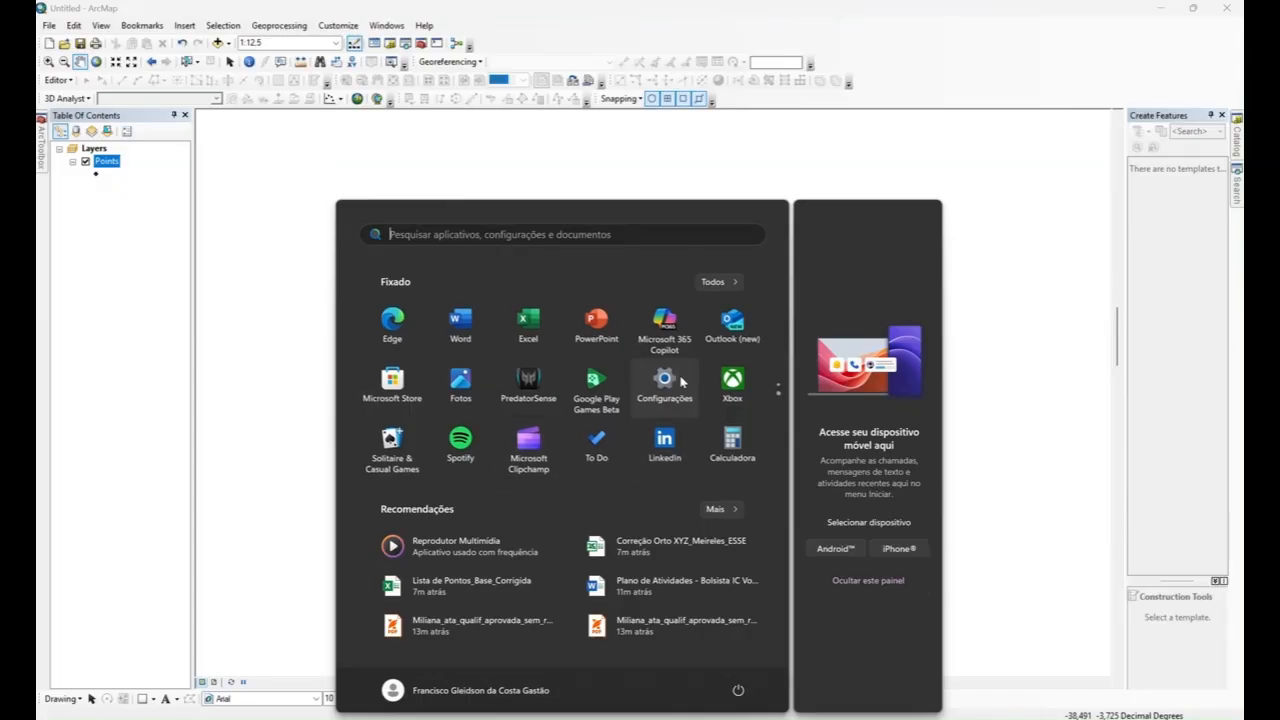
{"action": "scroll", "coordinate": [662, 398], "scroll_direction": "down", "scroll_amount": 1}
{"action": "left_click", "coordinate": [455, 330]}
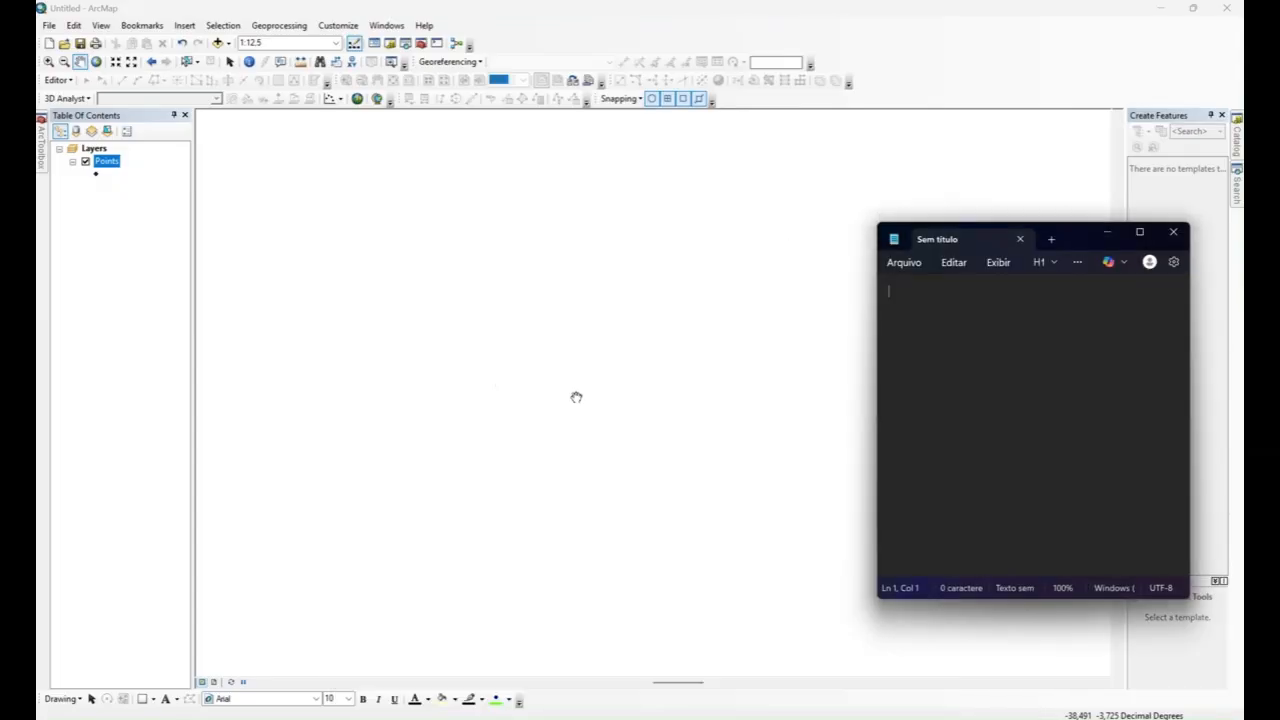
{"action": "left_click_drag", "start_coordinate": [1061, 241], "coordinate": [421, 214]}
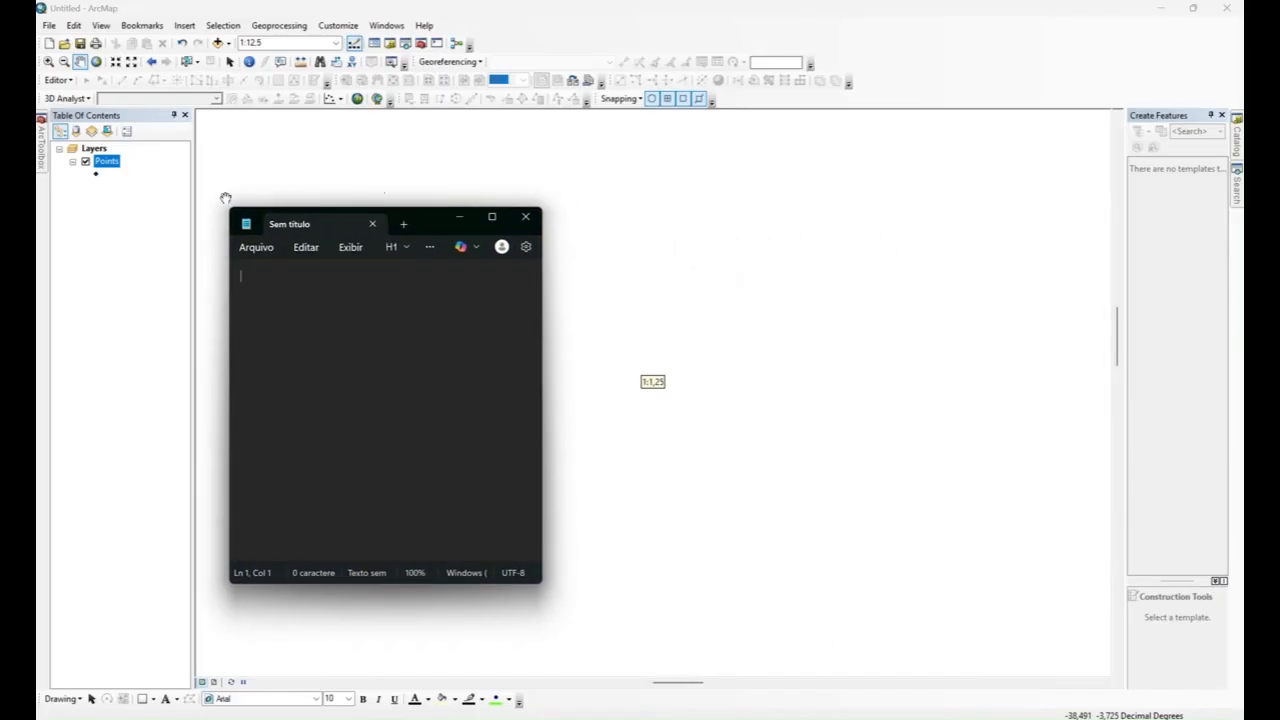
- Zoom to the Points layer's extent, locate the P3–P5 cluster and write "P3," in the blank note
{"action": "right_click", "coordinate": [106, 162]}
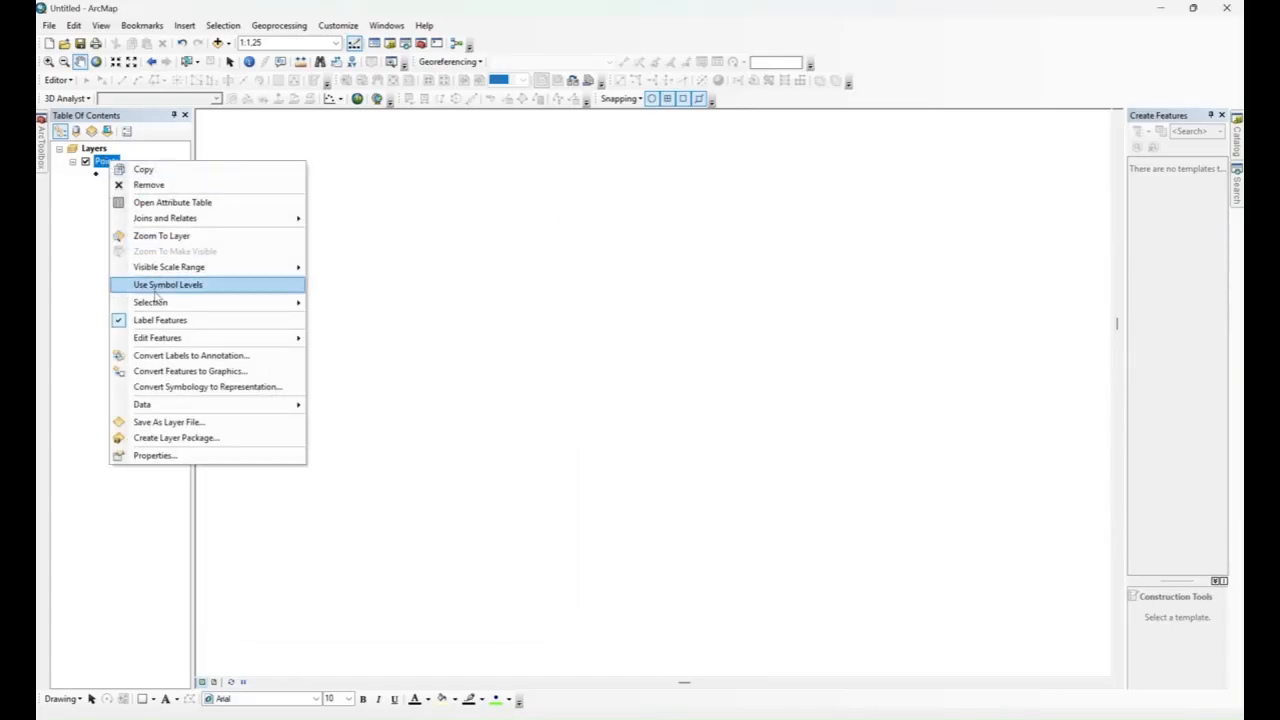
{"action": "left_click", "coordinate": [160, 235]}
{"action": "key", "text": "alt+Tab"}
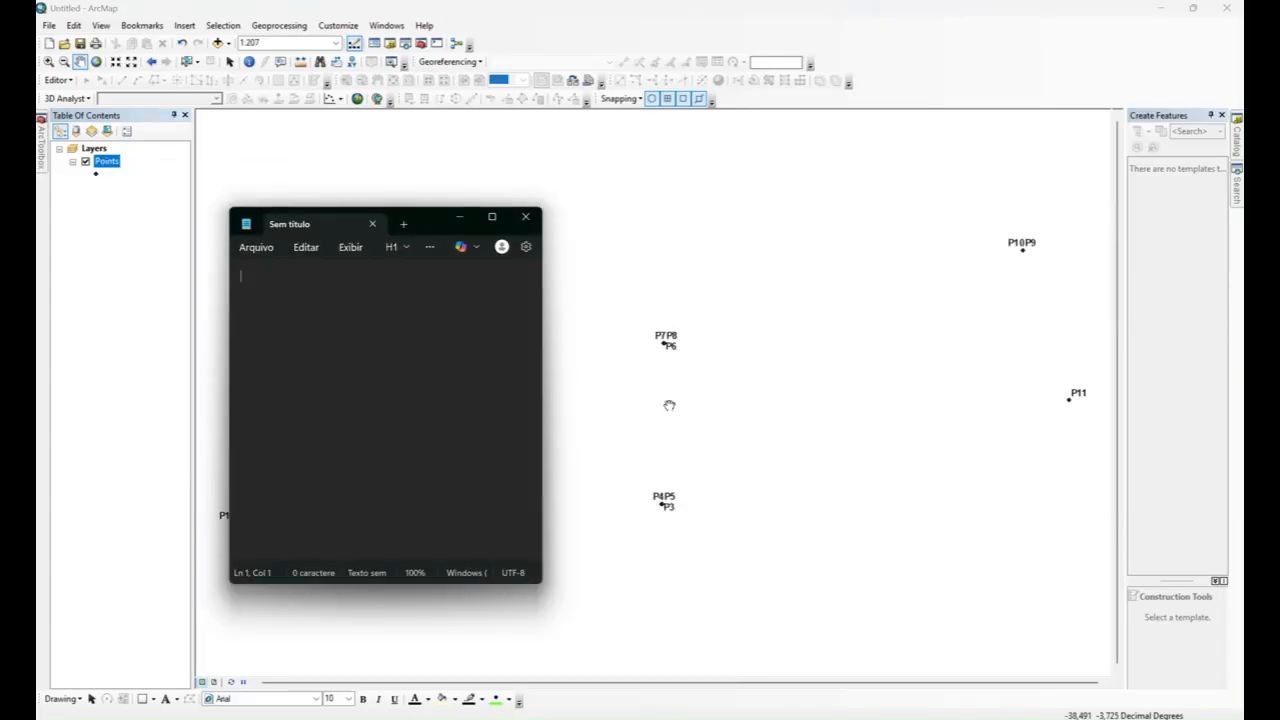
{"action": "scroll", "coordinate": [656, 351], "scroll_direction": "up", "scroll_amount": 1}
{"action": "scroll", "coordinate": [656, 350], "scroll_direction": "down", "scroll_amount": 5}
{"action": "scroll", "coordinate": [656, 352], "scroll_direction": "up", "scroll_amount": 3}
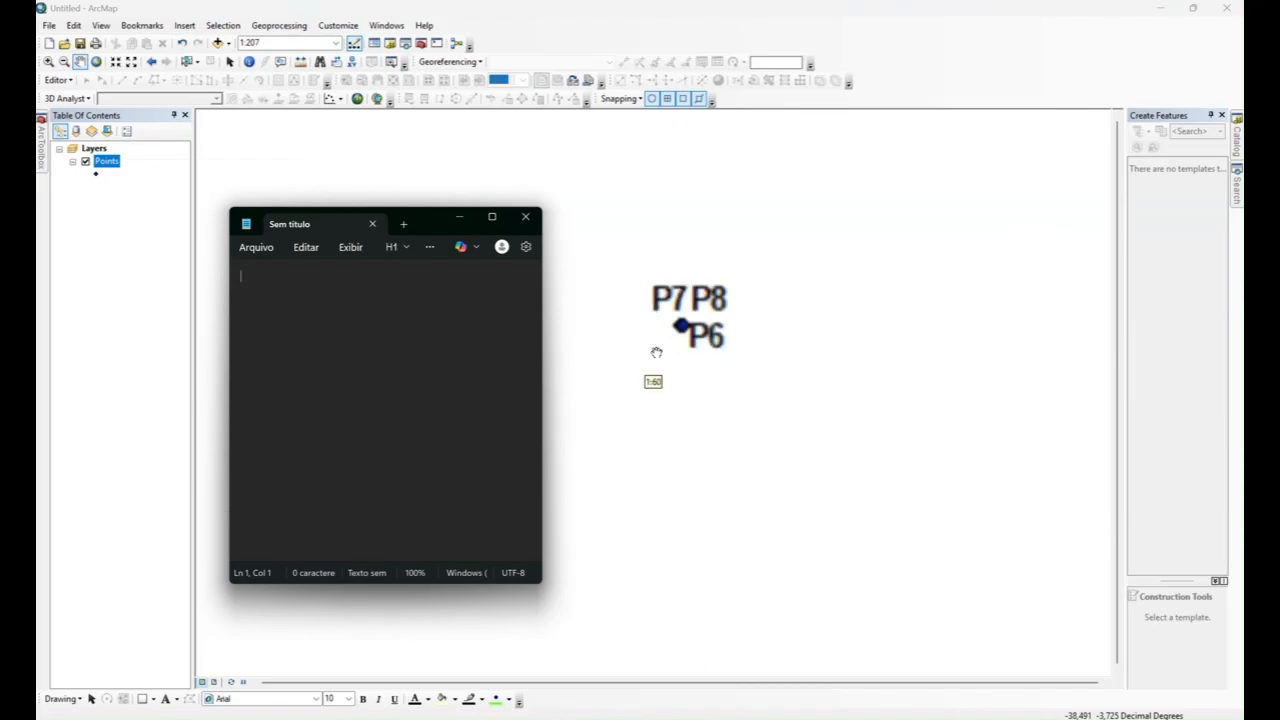
{"action": "scroll", "coordinate": [694, 403], "scroll_direction": "up", "scroll_amount": 2}
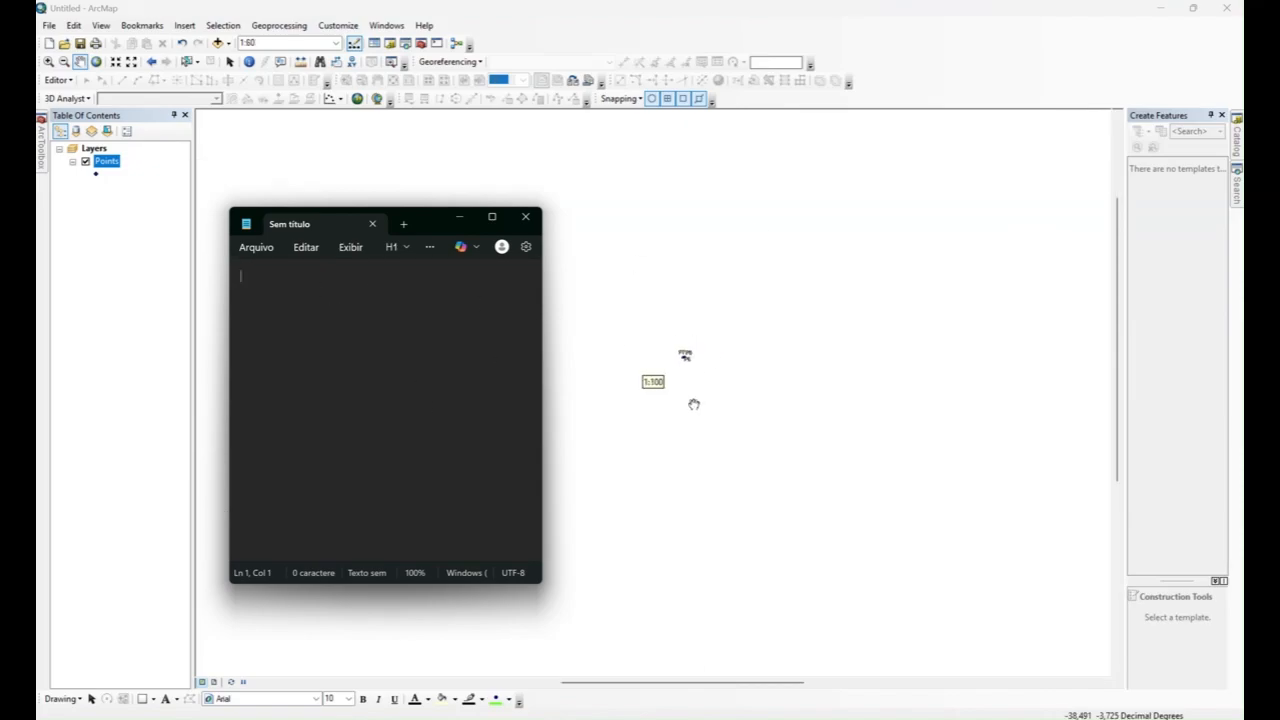
{"action": "left_click_drag", "start_coordinate": [694, 574], "coordinate": [769, 361]}
{"action": "scroll", "coordinate": [705, 460], "scroll_direction": "down", "scroll_amount": 1}
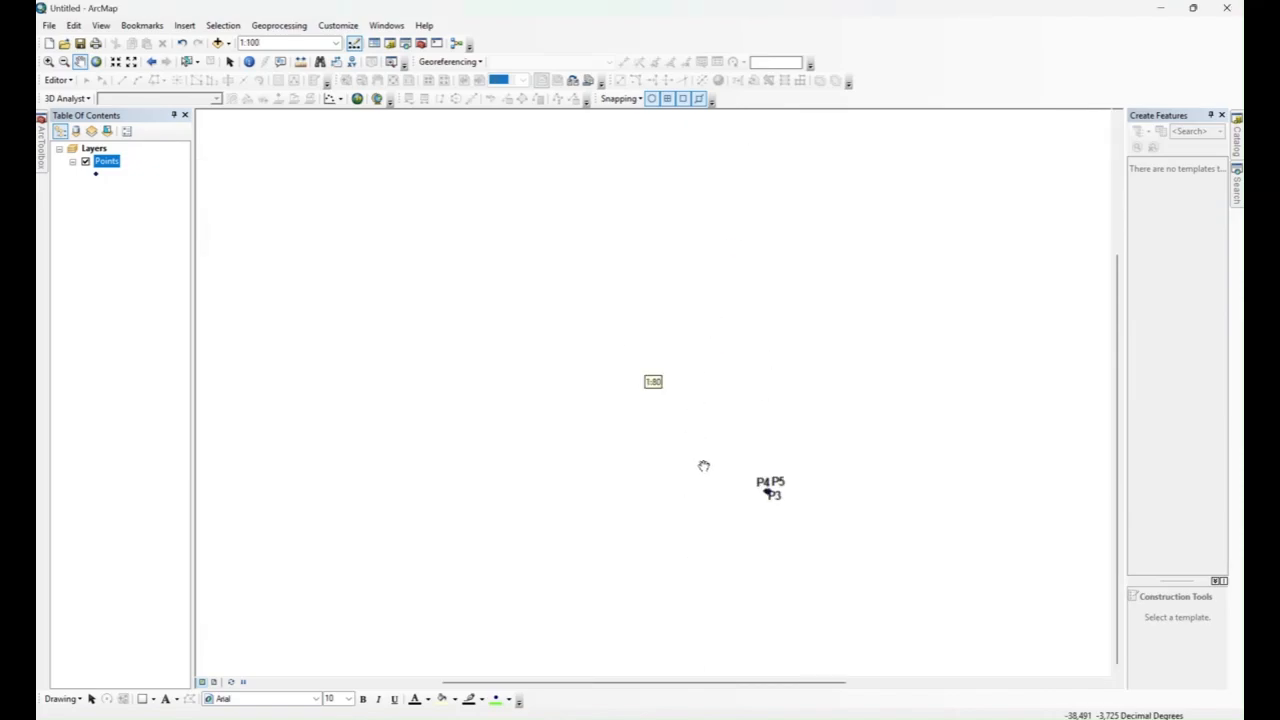
{"action": "key", "text": "alt+Tab"}
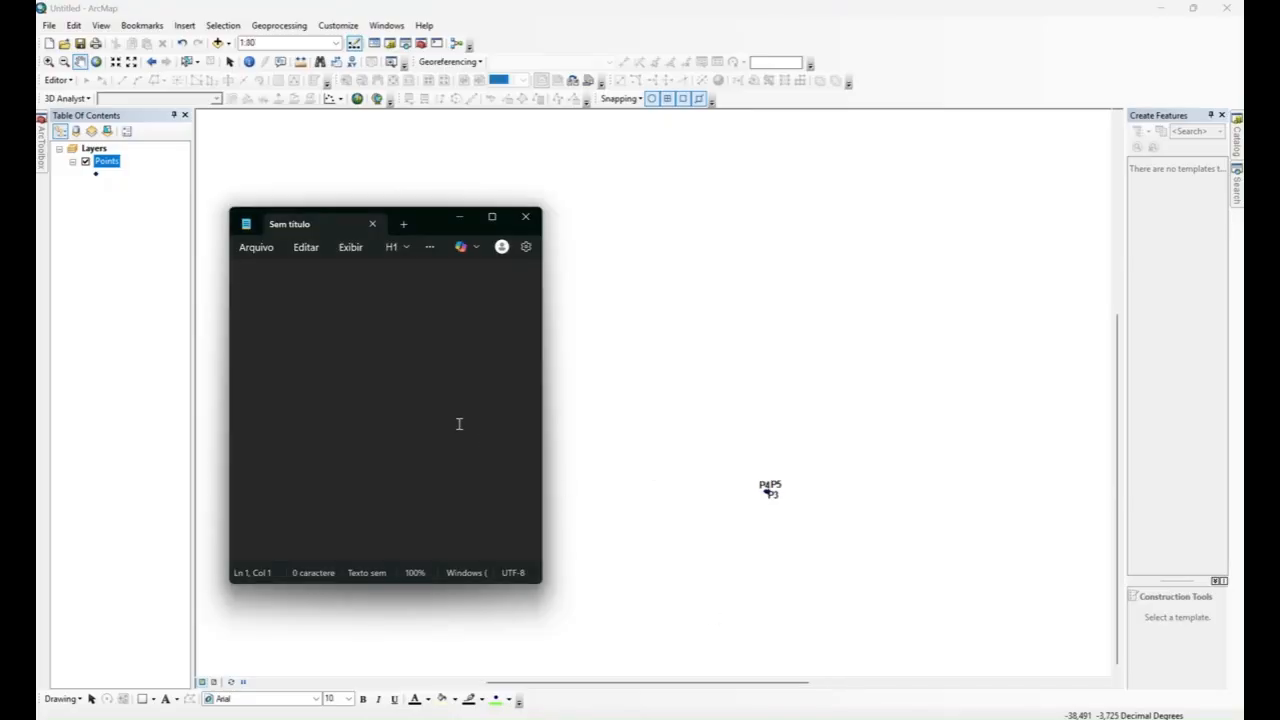
{"action": "key", "text": "Caps_Lock"}
{"action": "type", "text": "P3,"}
- Locate the P6–P8 cluster on the map and add "P6," to the note
{"action": "scroll", "coordinate": [669, 289], "scroll_direction": "down", "scroll_amount": 2}
{"action": "scroll", "coordinate": [669, 289], "scroll_direction": "up", "scroll_amount": 7}
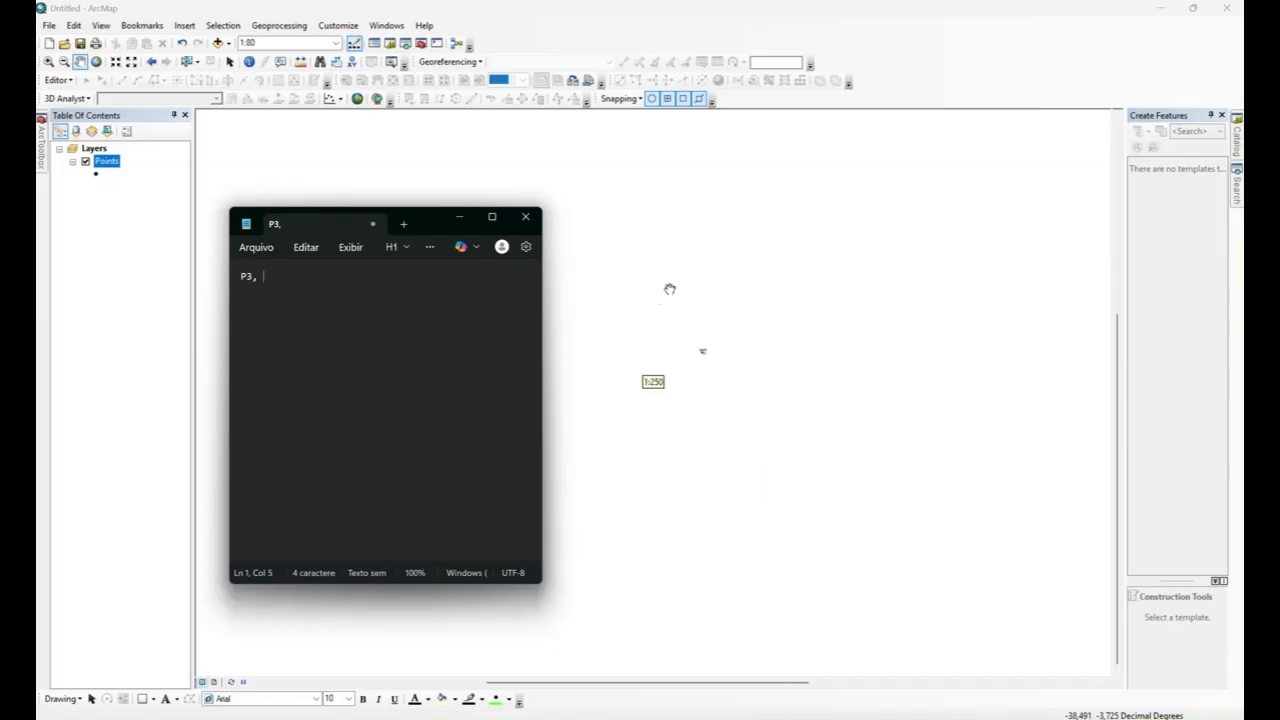
{"action": "left_click", "coordinate": [703, 239]}
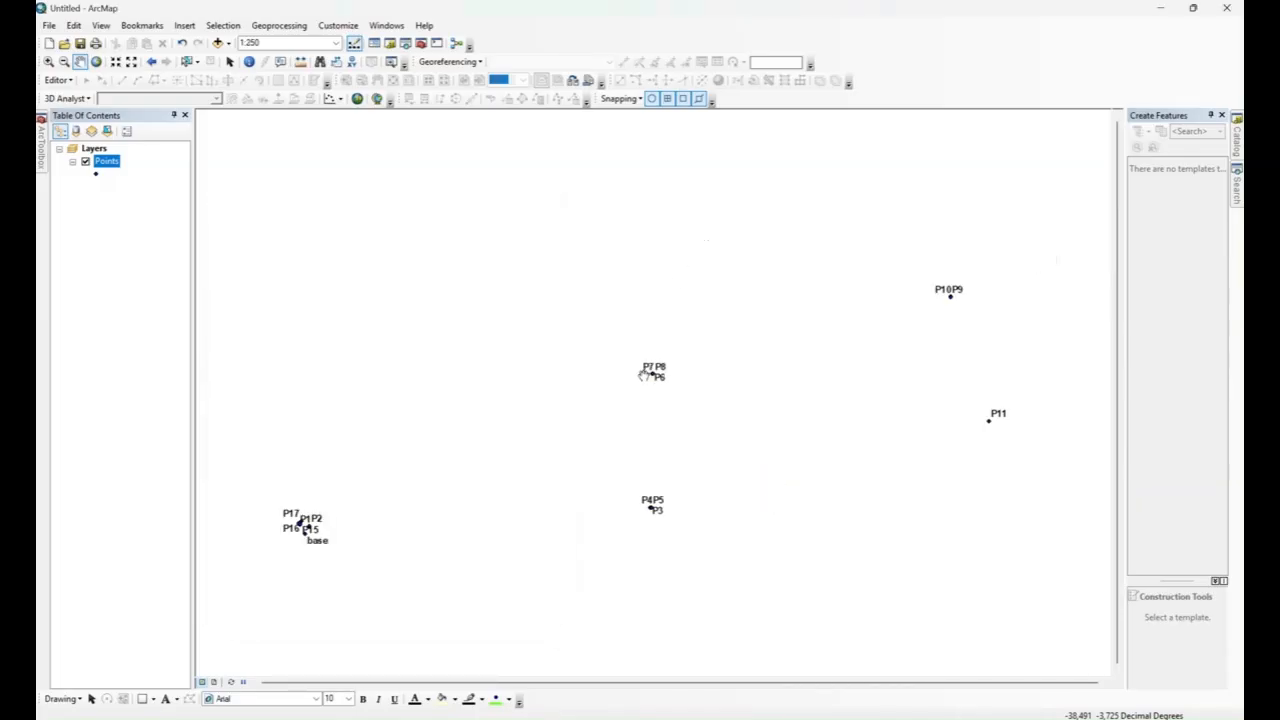
{"action": "scroll", "coordinate": [646, 378], "scroll_direction": "down", "scroll_amount": 1}
{"action": "key", "text": "alt+Tab"}
{"action": "type", "text": ","}
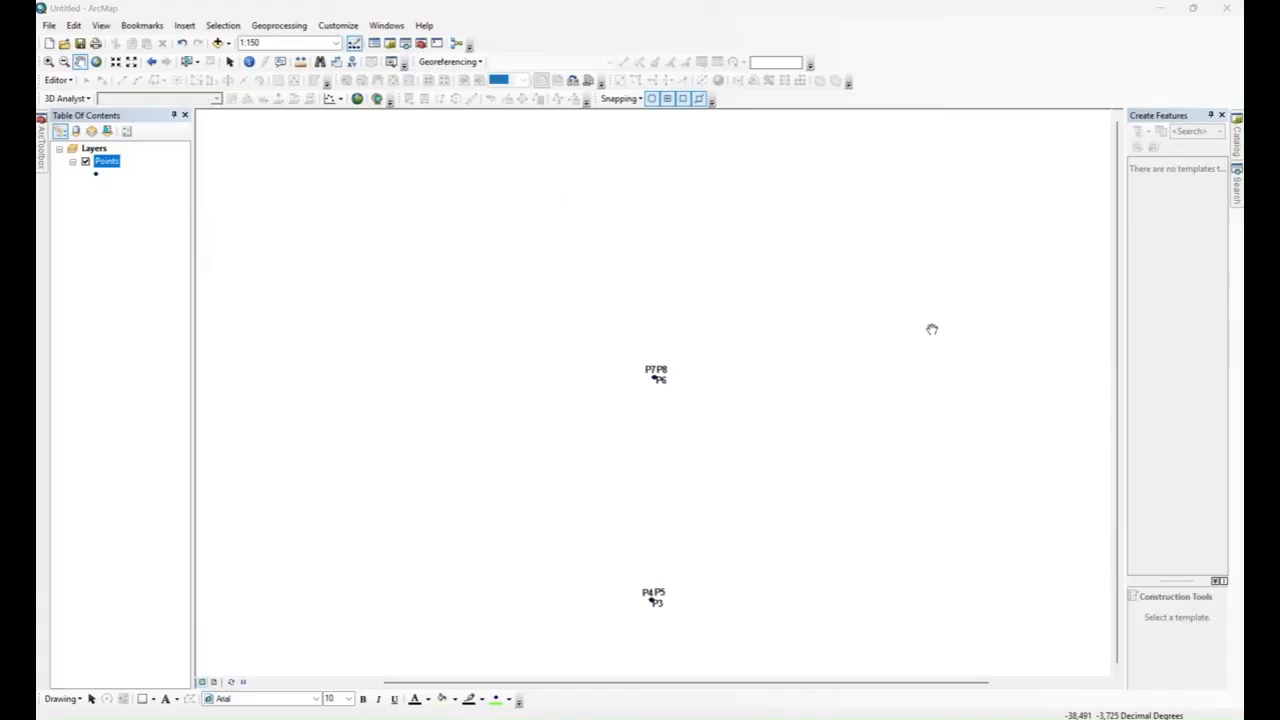
- Locate P9 and P11 on the map, complete the note as "P3, P6, P9, P11" and minimize it
{"action": "left_click", "coordinate": [935, 327]}
{"action": "left_click_drag", "start_coordinate": [809, 350], "coordinate": [807, 340]}
{"action": "left_click", "coordinate": [872, 718]}
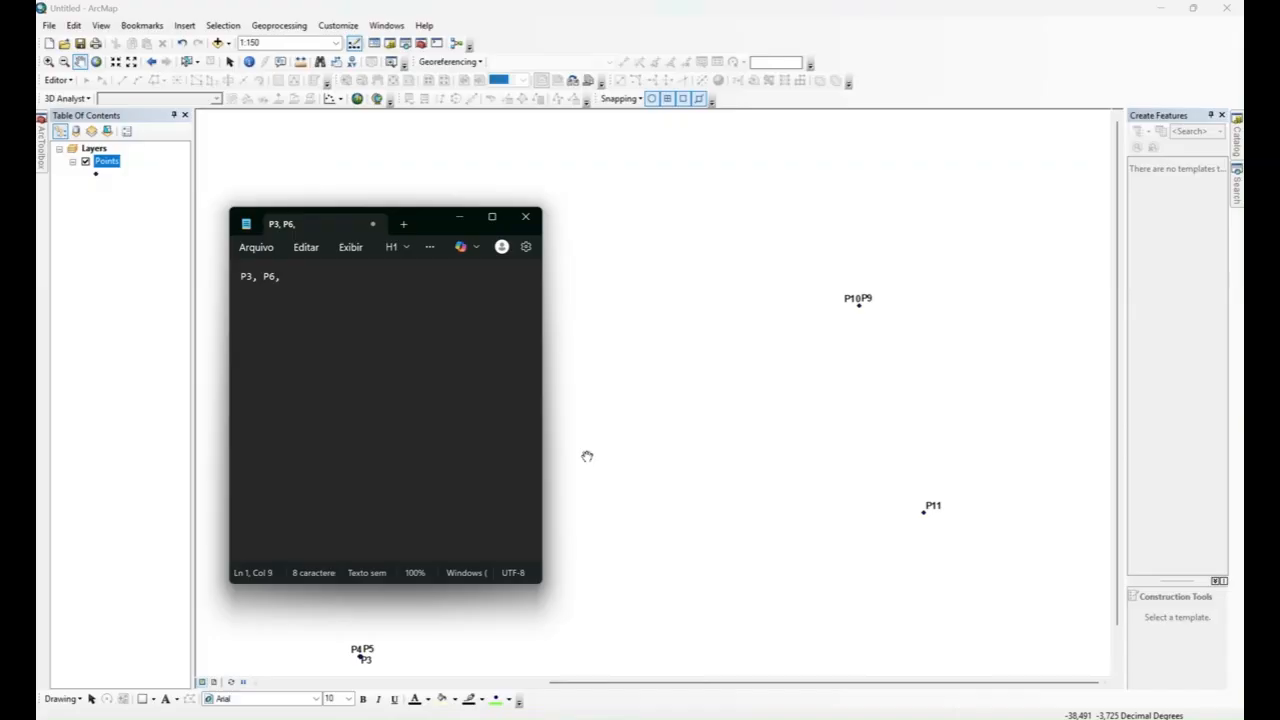
{"action": "type", "text": ", P9, P11"}
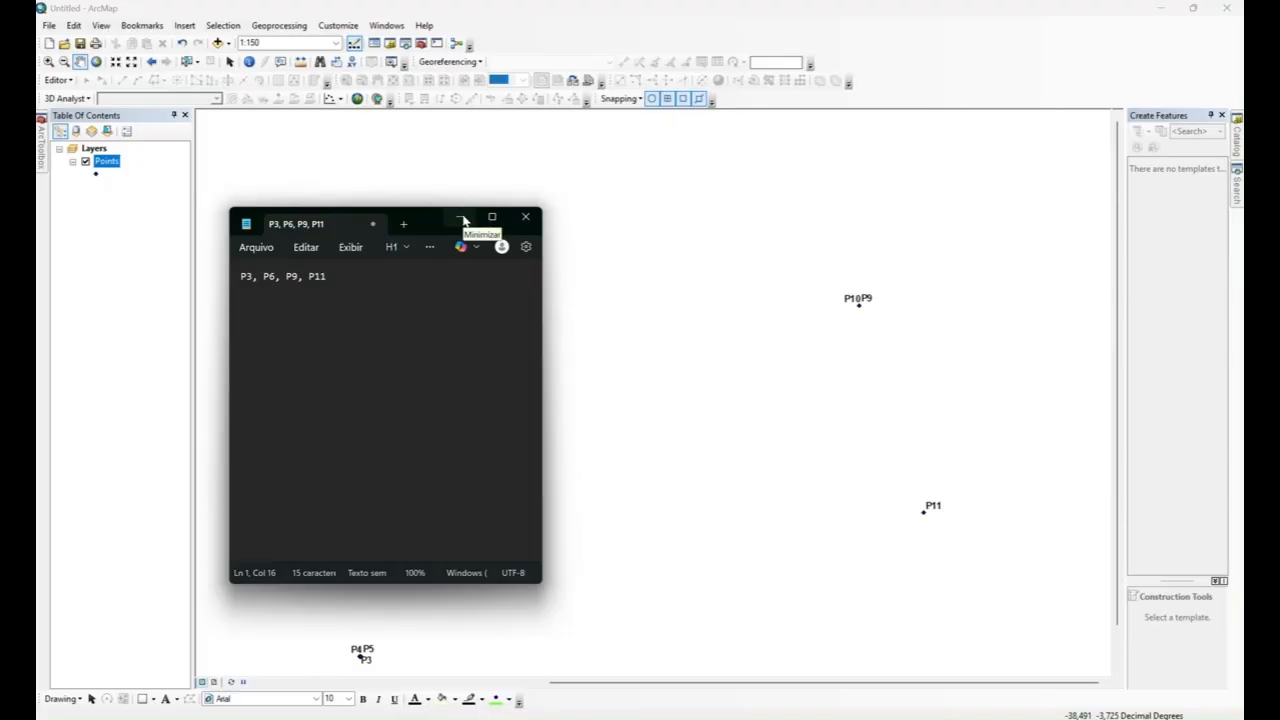
{"action": "left_click", "coordinate": [463, 220]}
- View the noted point clusters once more on the map and close ArcMap
{"action": "scroll", "coordinate": [671, 214], "scroll_direction": "up", "scroll_amount": 1}
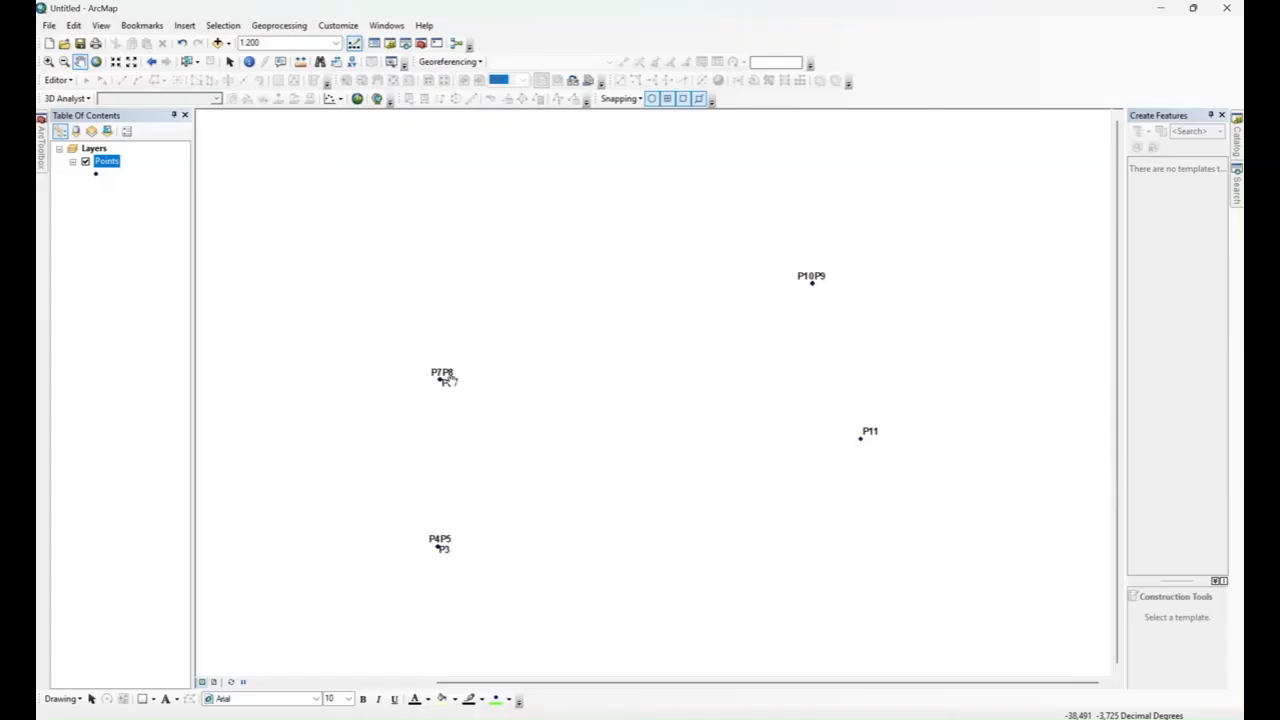
{"action": "left_click", "coordinate": [1226, 10]}
{"action": "left_click", "coordinate": [643, 397]}
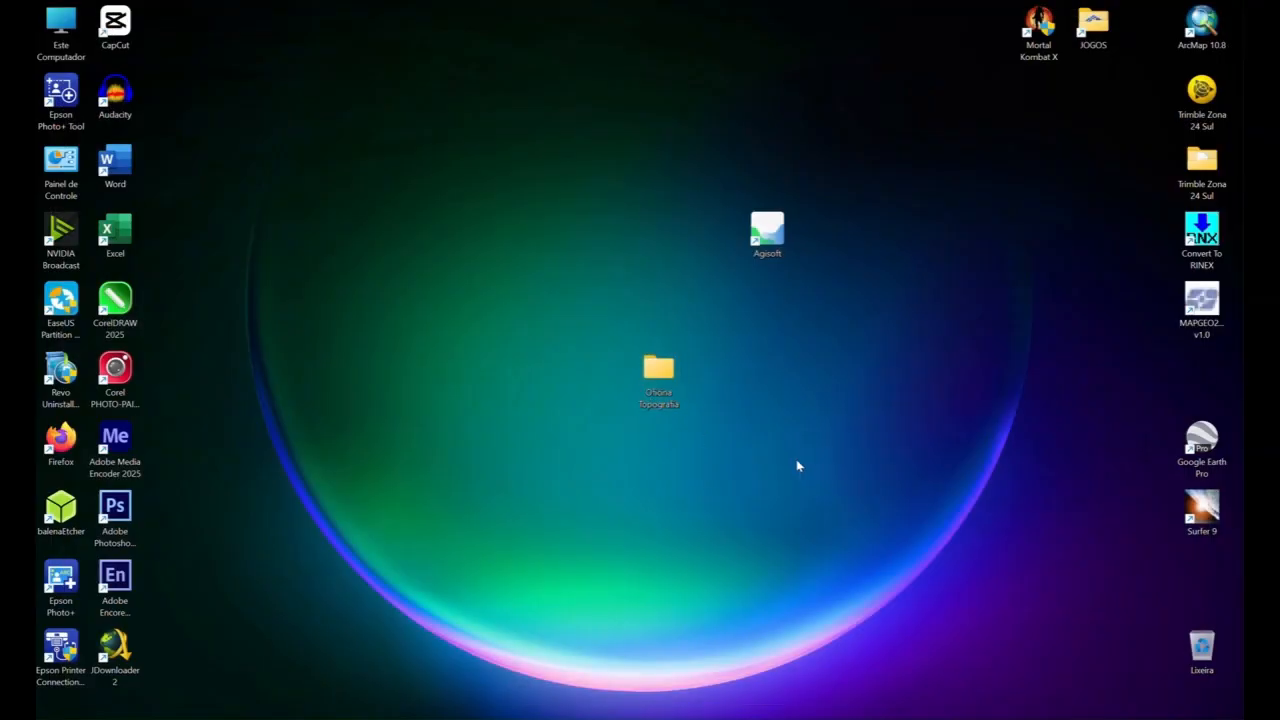
- Launch Agisoft Metashape Professional from the desktop
{"action": "left_click", "coordinate": [850, 711]}
{"action": "left_click", "coordinate": [850, 714]}
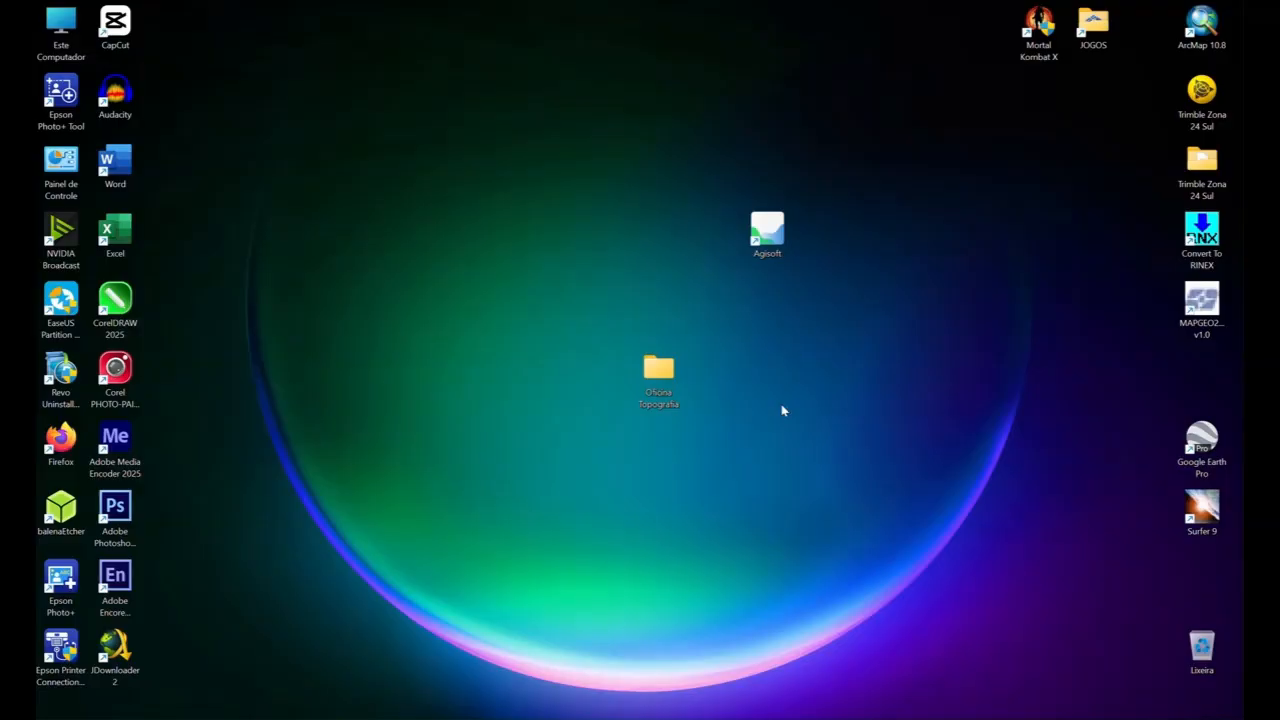
{"action": "double_click", "coordinate": [766, 230]}
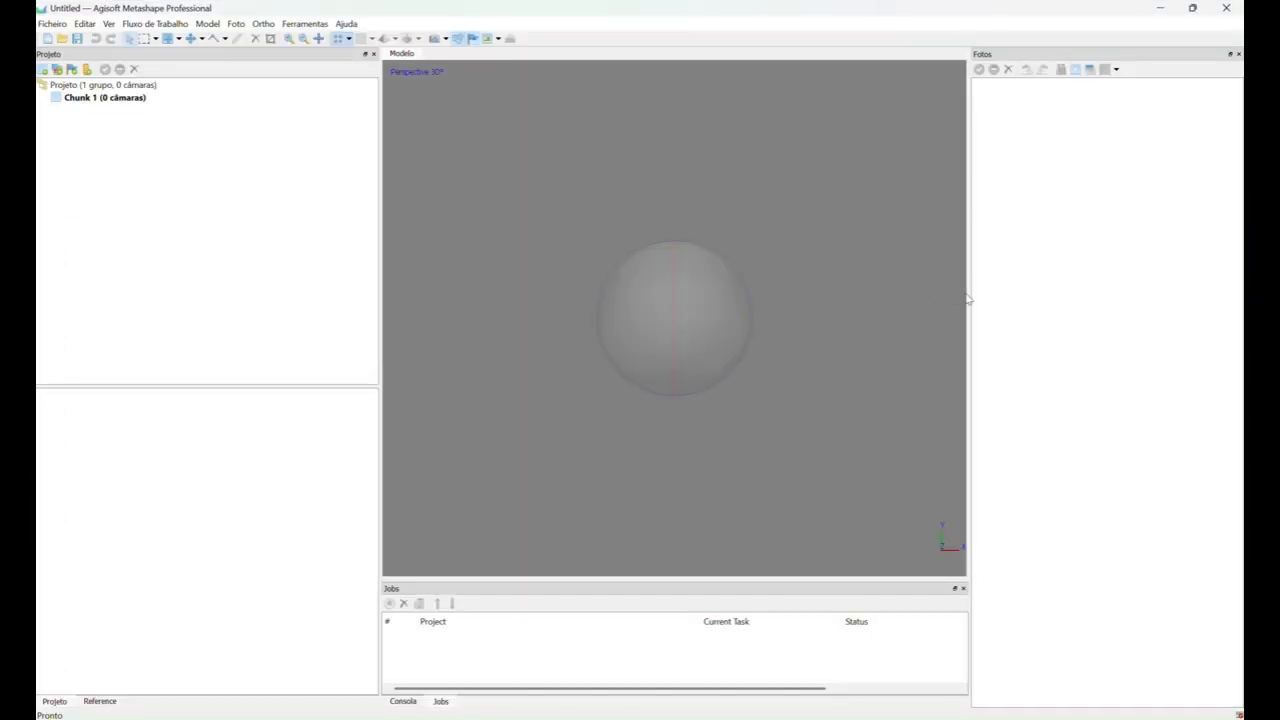
- Narrow the Projeto and Fotos panes to enlarge the model view, and check the Reference pane's cameras, markers and scale bars
{"action": "left_click_drag", "start_coordinate": [977, 289], "coordinate": [1076, 316]}
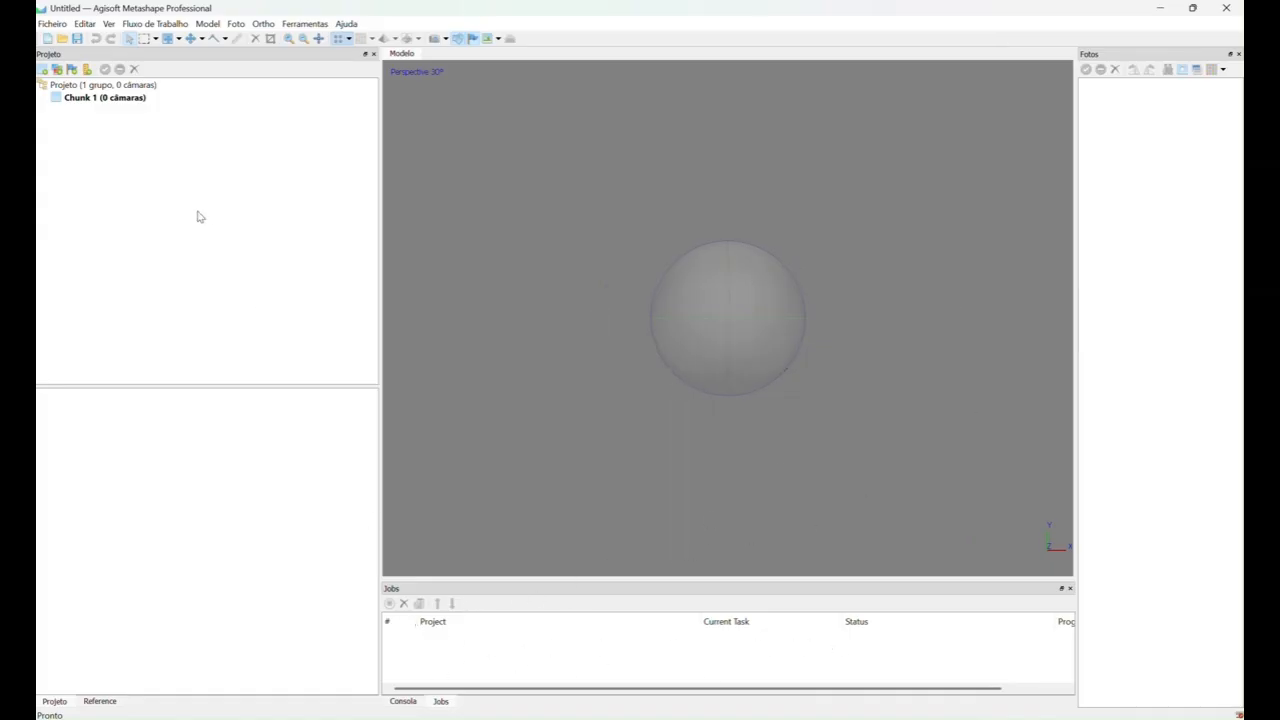
{"action": "left_click_drag", "start_coordinate": [380, 160], "coordinate": [199, 204]}
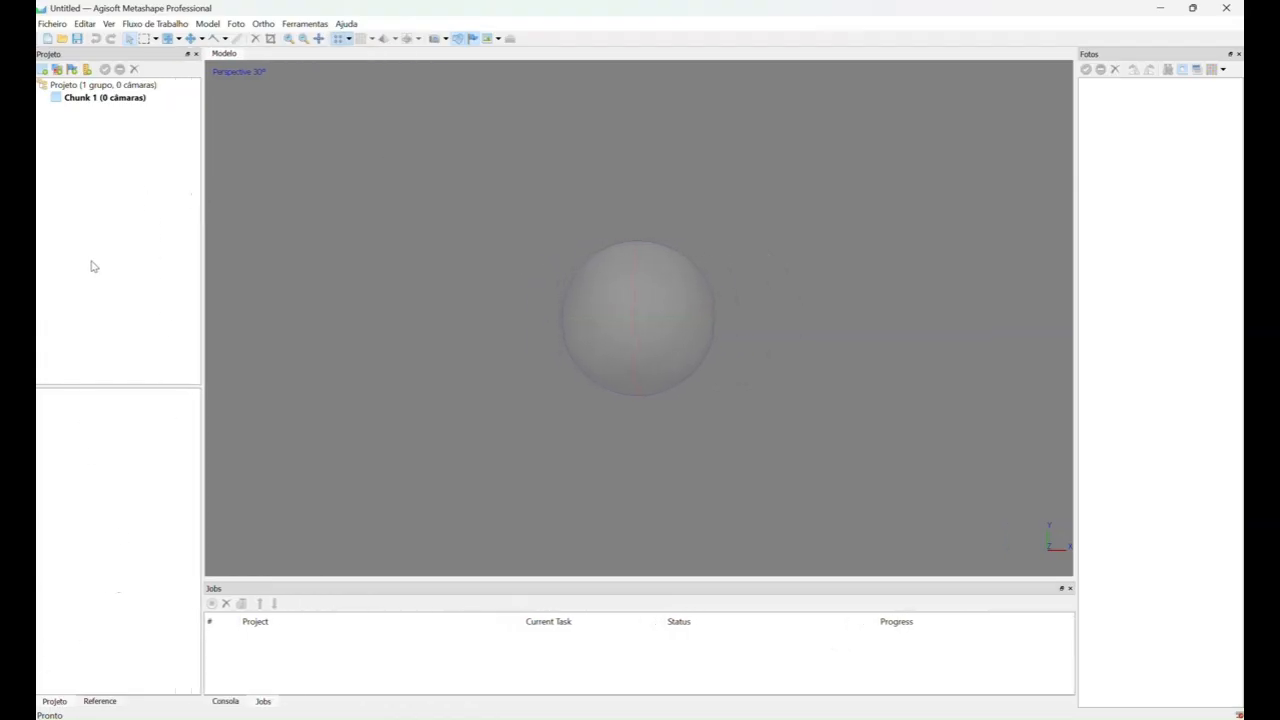
{"action": "left_click_drag", "start_coordinate": [200, 166], "coordinate": [208, 167]}
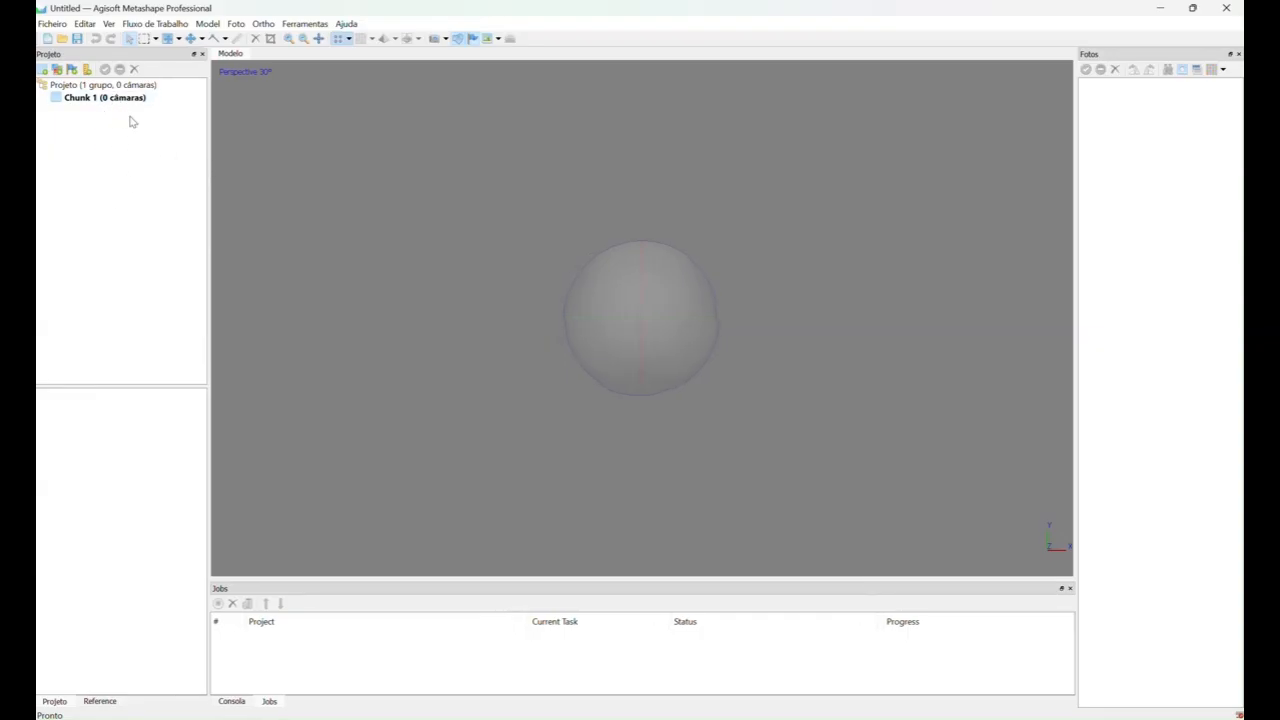
{"action": "left_click", "coordinate": [100, 701]}
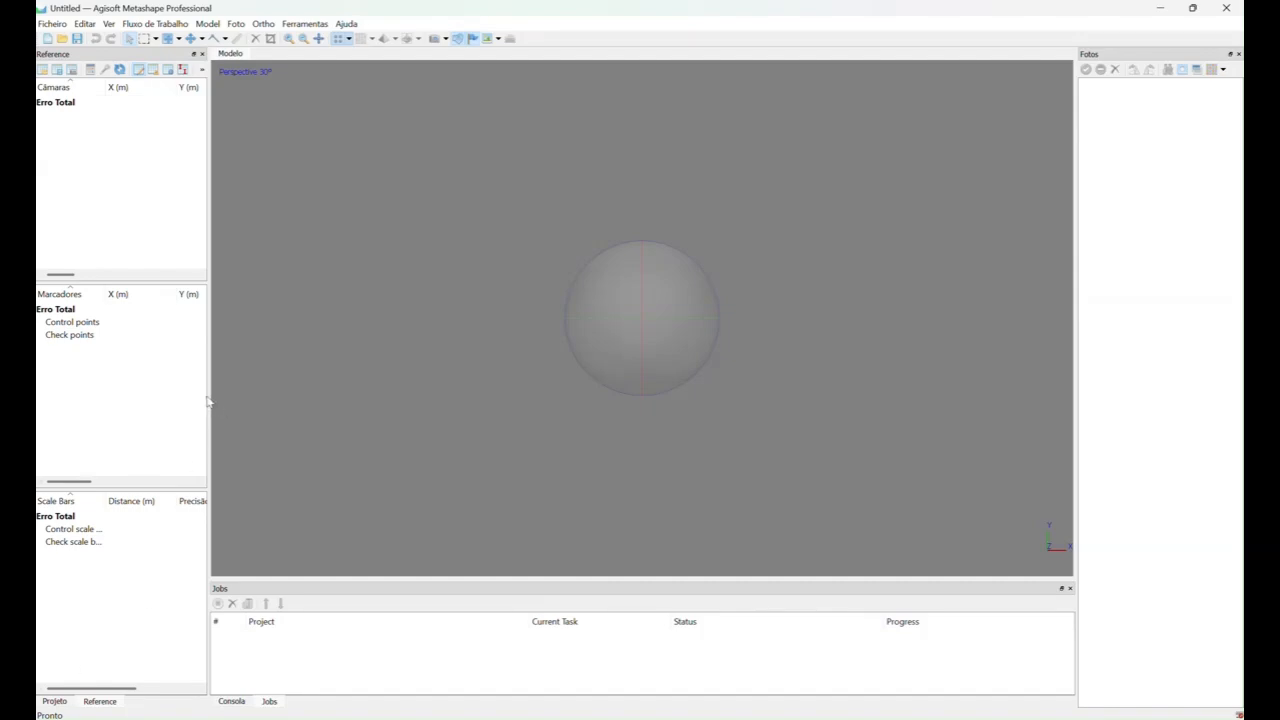
{"action": "left_click", "coordinate": [54, 701]}
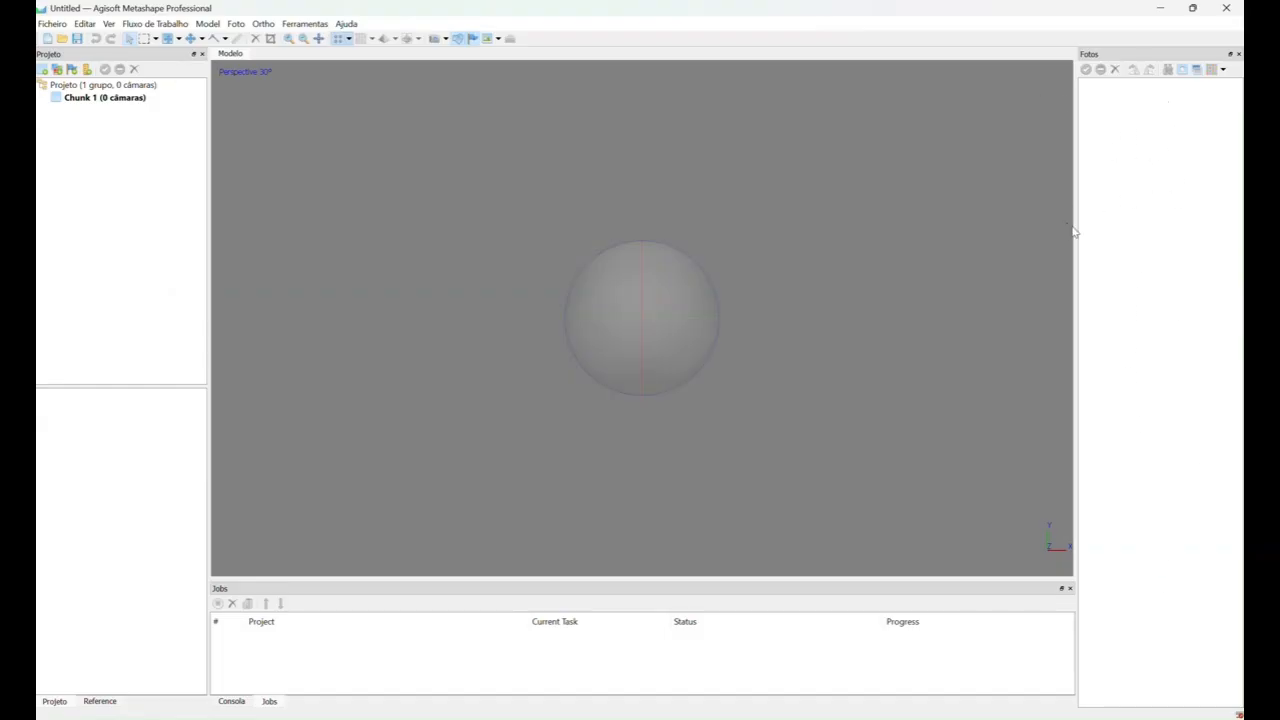
{"action": "left_click_drag", "start_coordinate": [1076, 230], "coordinate": [1091, 236]}
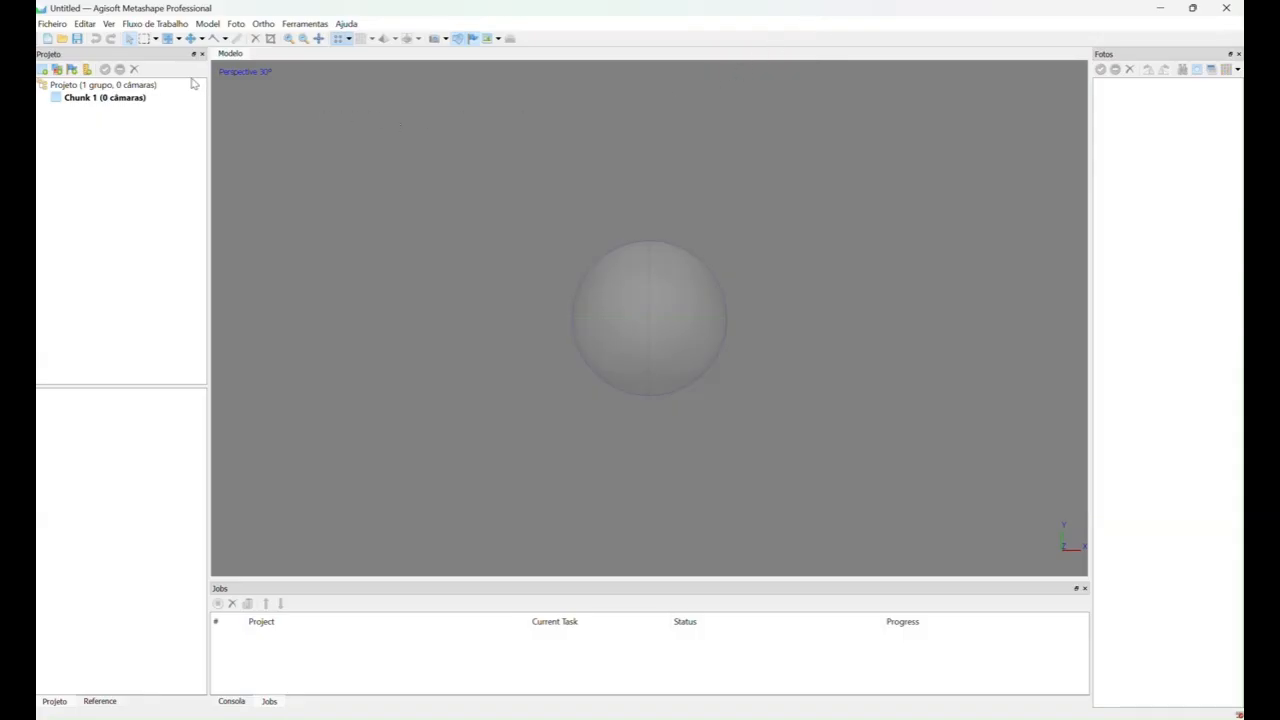
- Start saving the project under a new name and browse to the Processamento folder inside Oficina Topografia on the desktop
{"action": "left_click", "coordinate": [53, 23]}
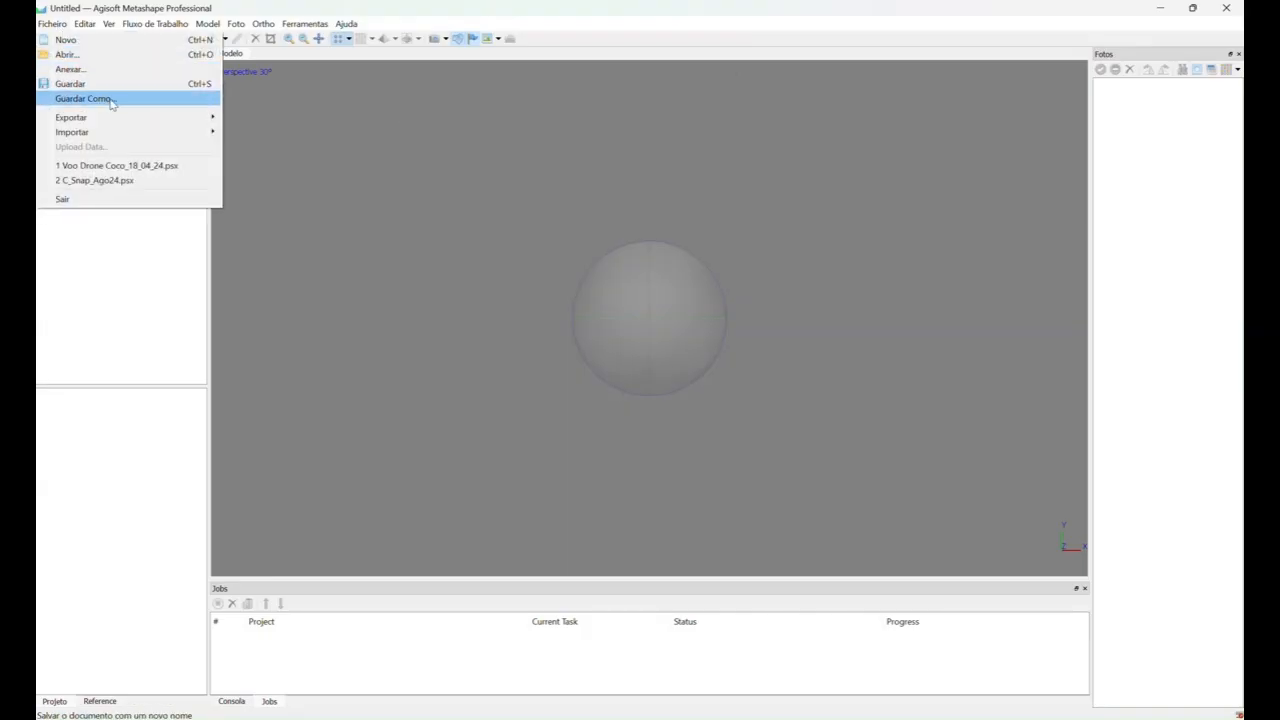
{"action": "left_click", "coordinate": [112, 103]}
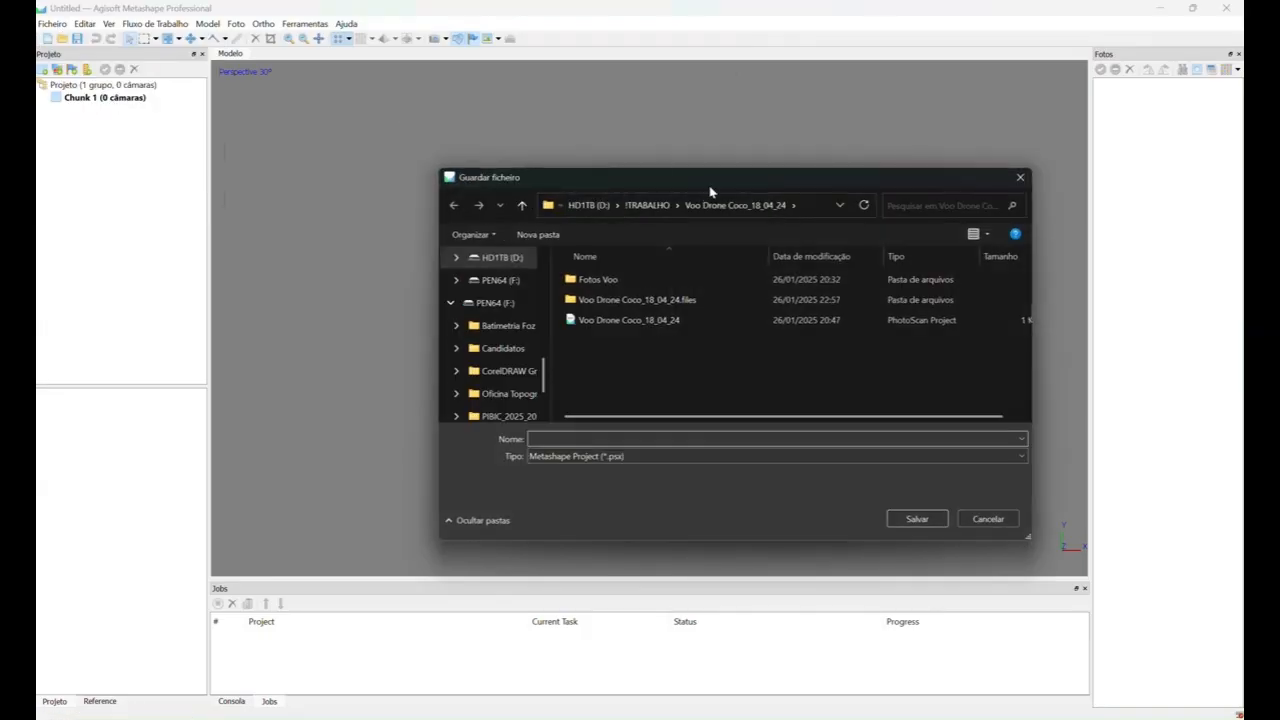
{"action": "left_click_drag", "start_coordinate": [734, 194], "coordinate": [646, 151]}
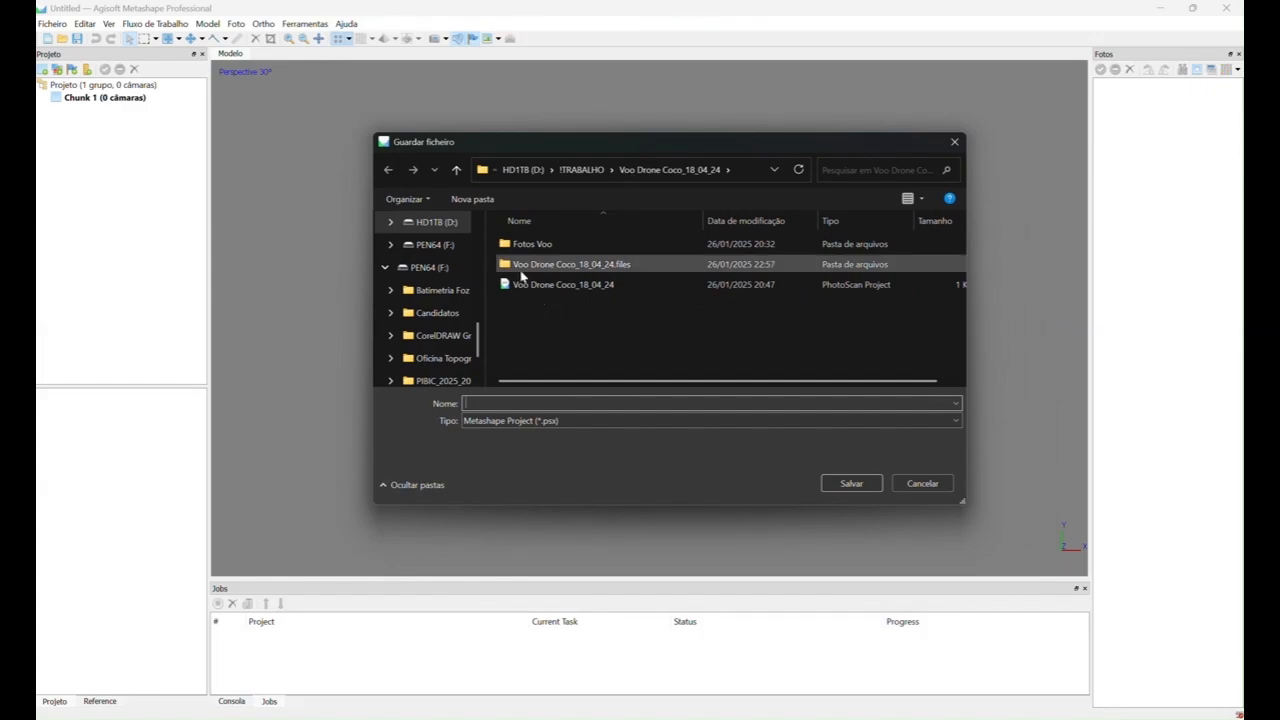
{"action": "scroll", "coordinate": [430, 271], "scroll_direction": "up", "scroll_amount": 5}
{"action": "left_click", "coordinate": [420, 268]}
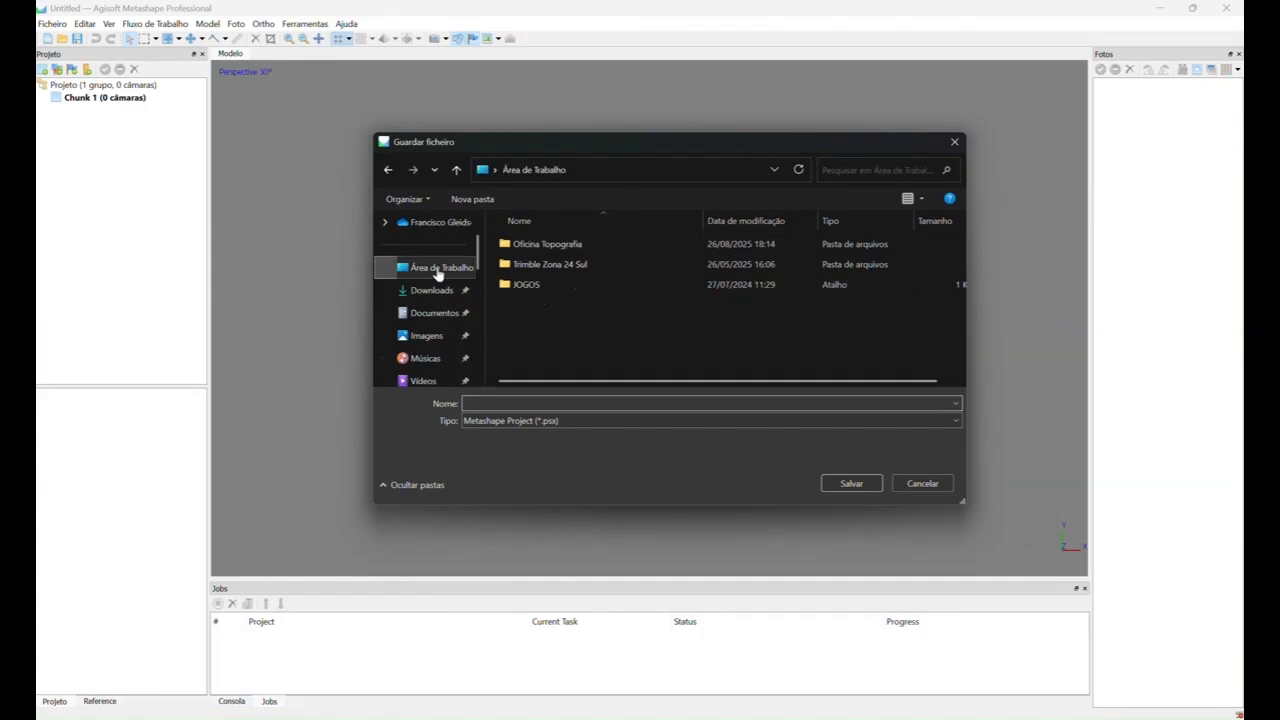
{"action": "double_click", "coordinate": [569, 250]}
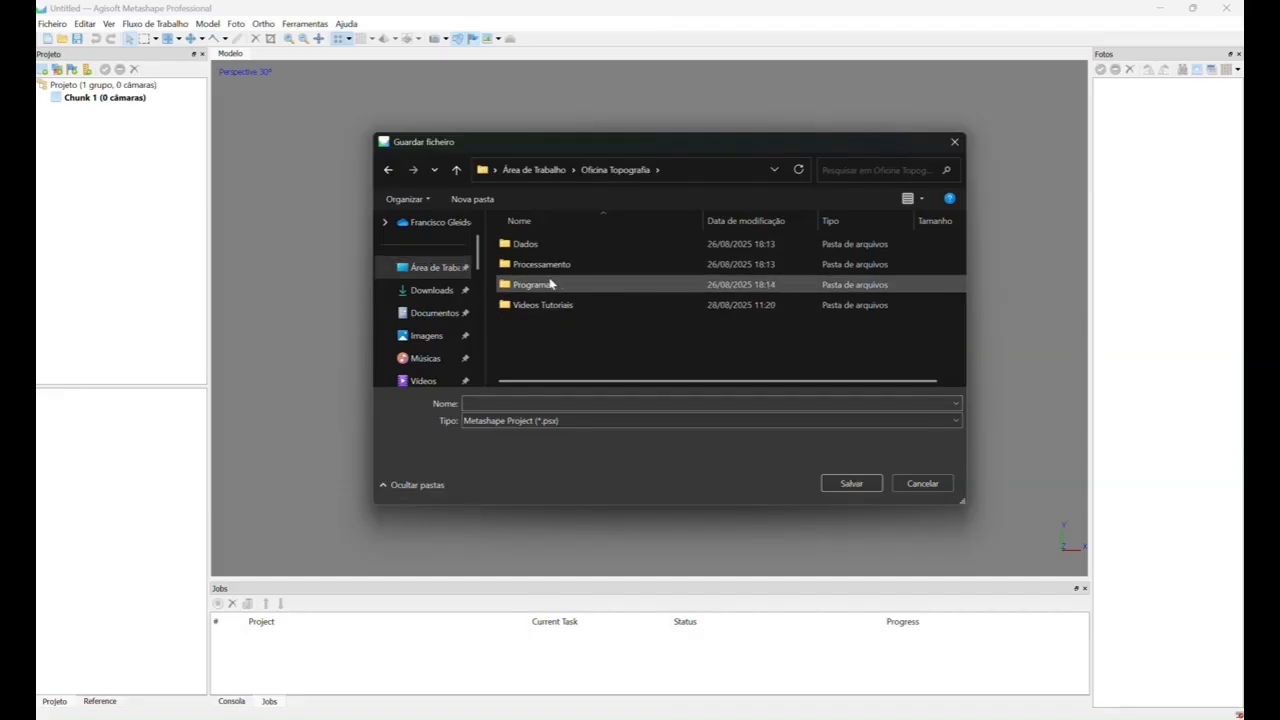
{"action": "double_click", "coordinate": [545, 266]}
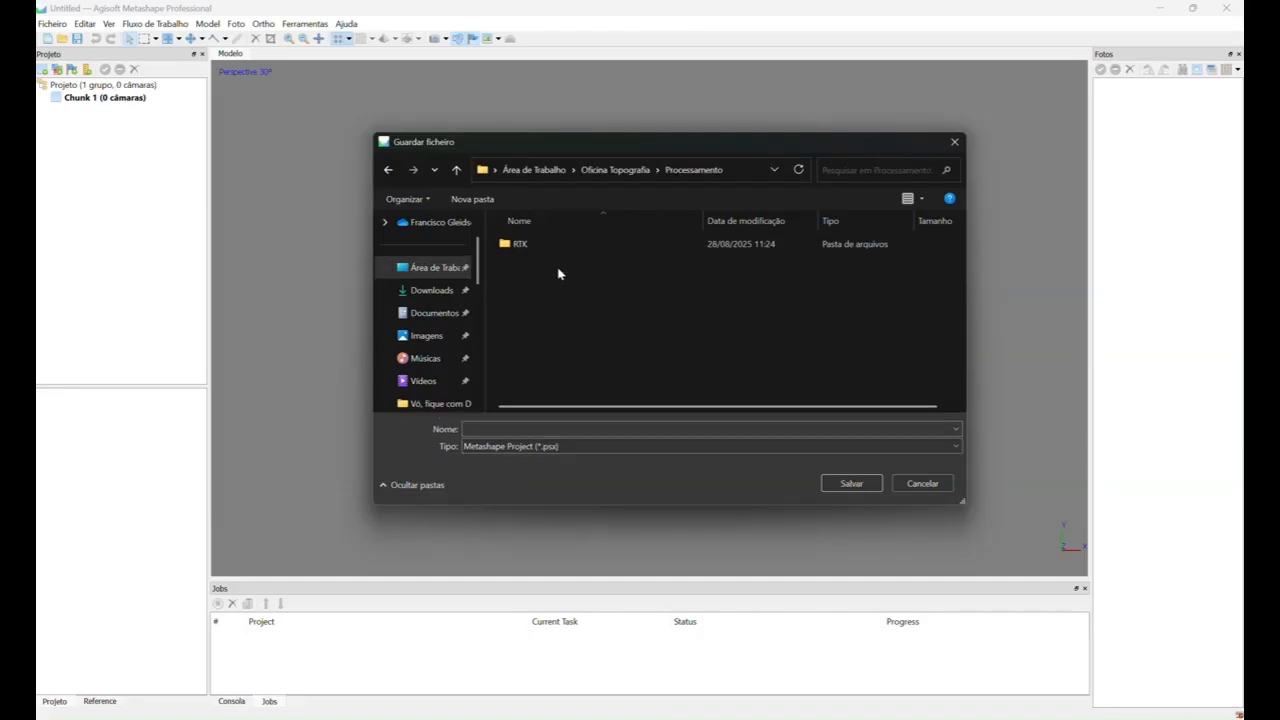
- Create a new folder named Drone inside the Processamento folder
{"action": "left_click", "coordinate": [488, 208]}
{"action": "type", "text": "dRONE"}
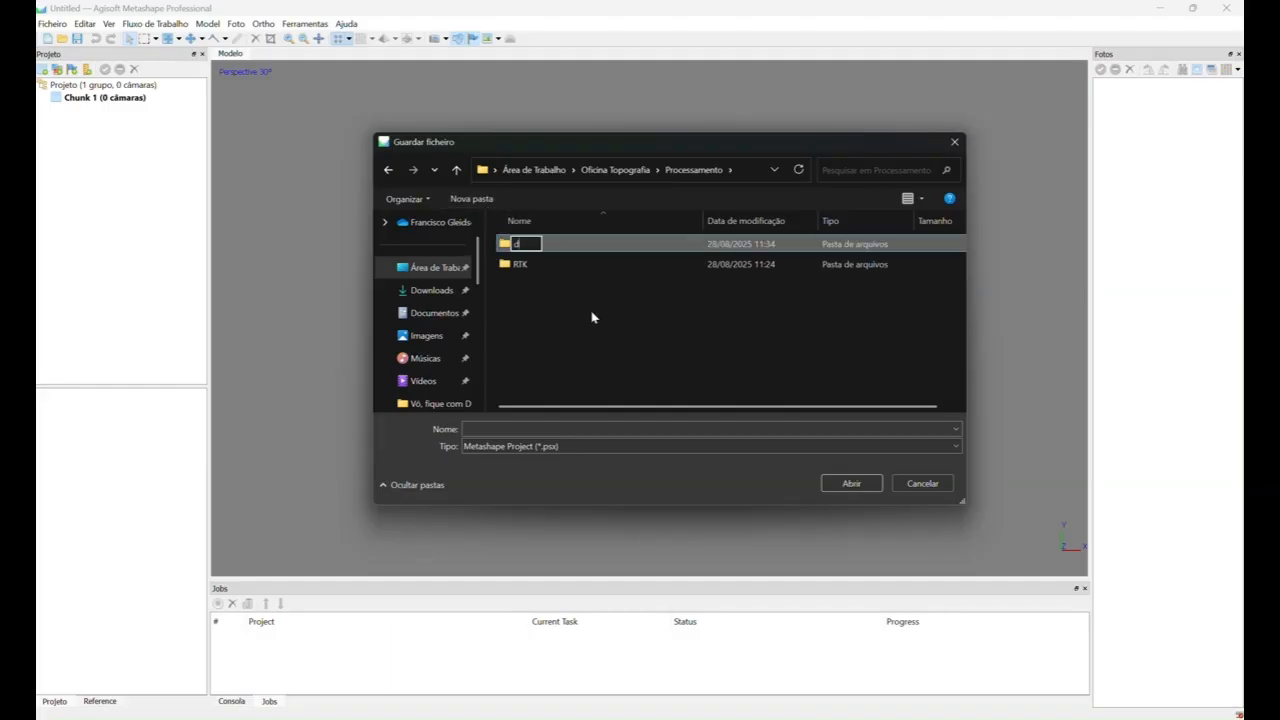
{"action": "key", "text": "BackSpace"}
{"action": "key", "text": "BackSpace"}
{"action": "key", "text": "BackSpace"}
{"action": "key", "text": "BackSpace"}
{"action": "key", "text": "BackSpace"}
{"action": "key", "text": "Caps_Lock"}
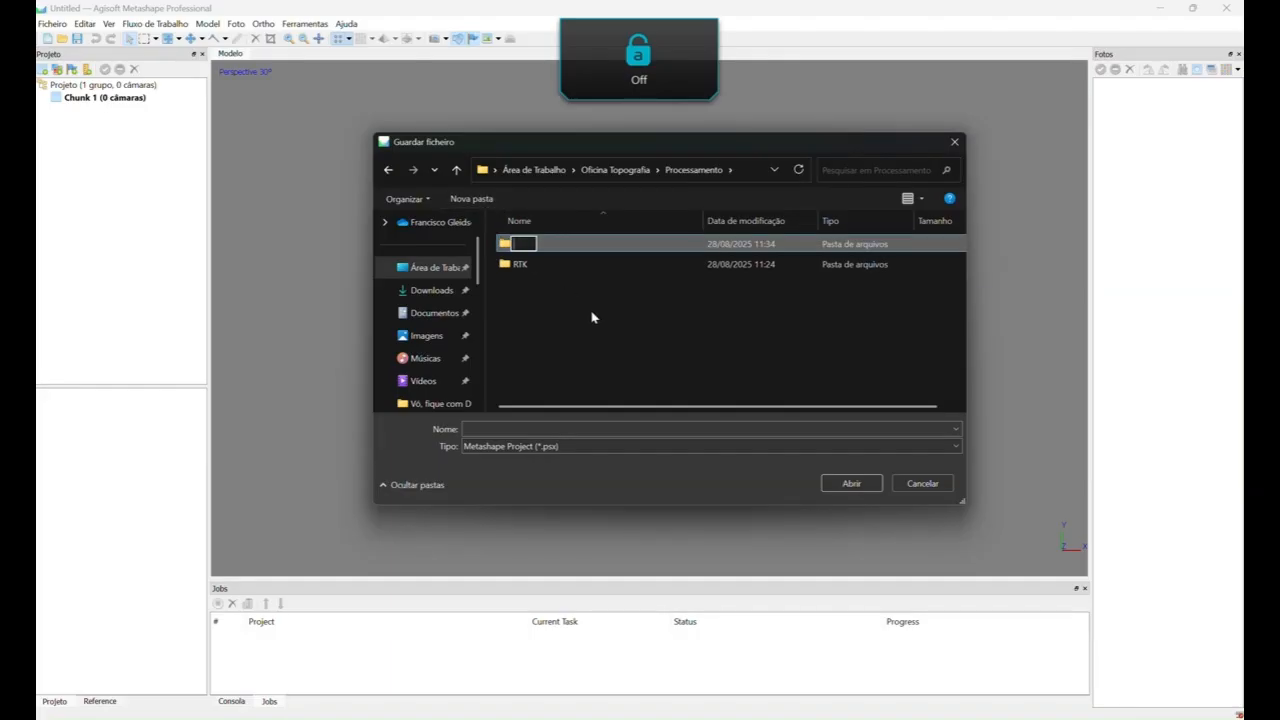
{"action": "type", "text": "Drone"}
{"action": "left_click", "coordinate": [591, 317]}
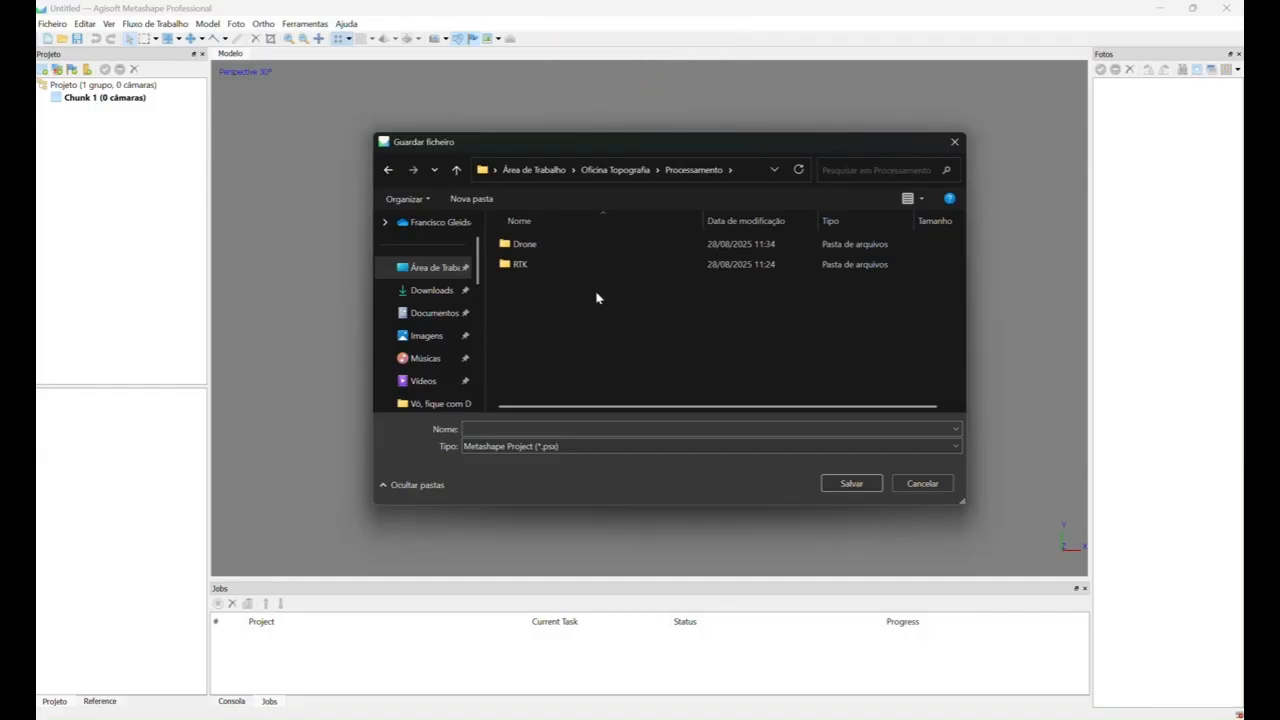
- Save the project as "Voo Meireles" in Metashape Project (*.psx) format inside the Drone folder
{"action": "double_click", "coordinate": [536, 252]}
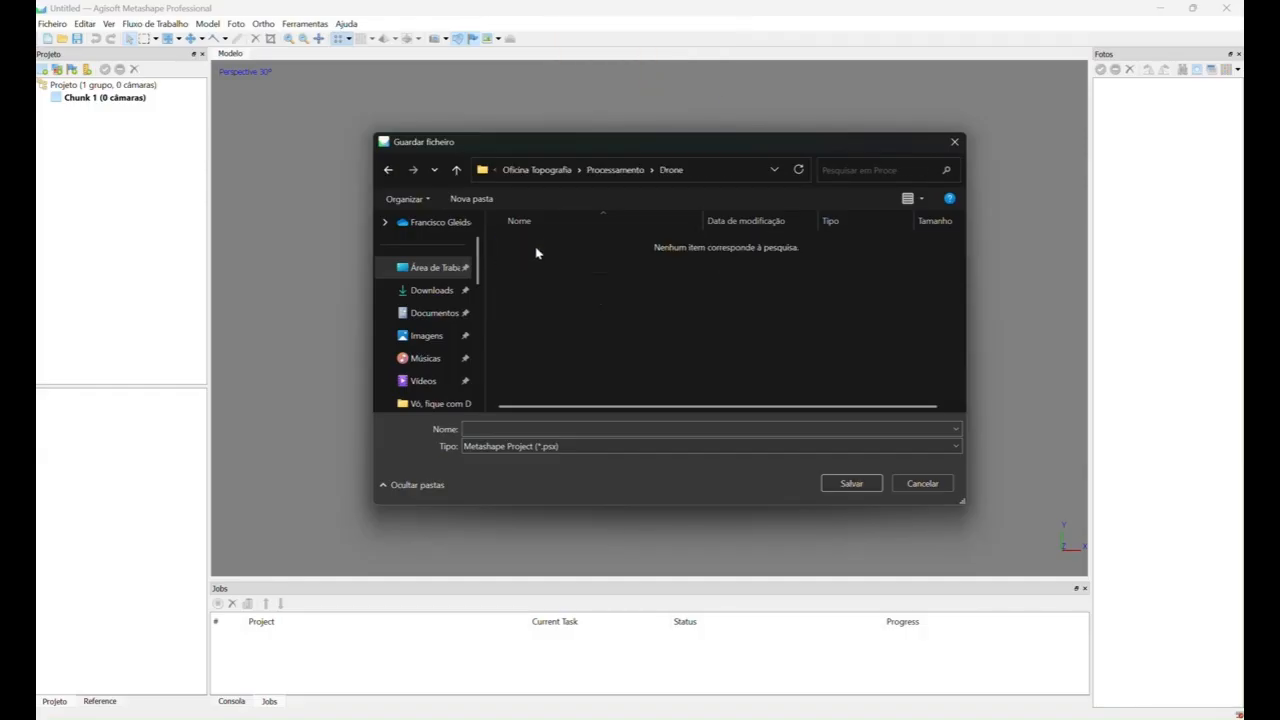
{"action": "left_click", "coordinate": [559, 427]}
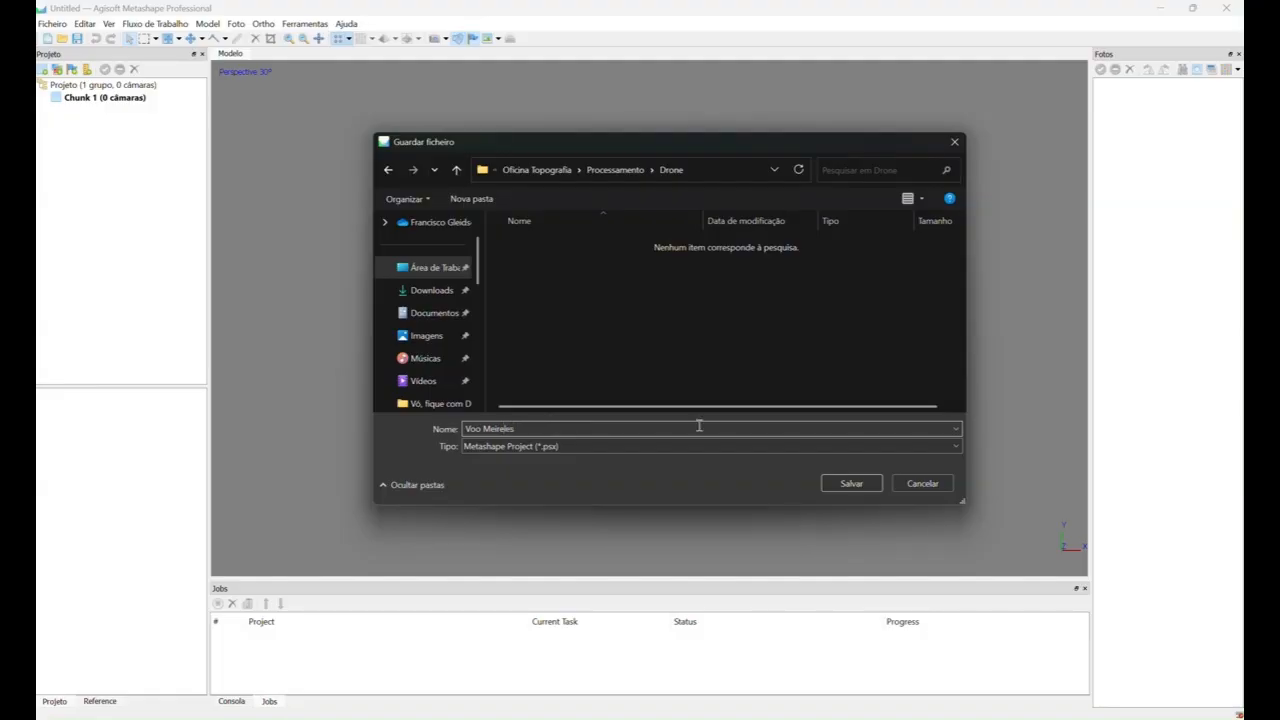
{"action": "left_click", "coordinate": [849, 484]}
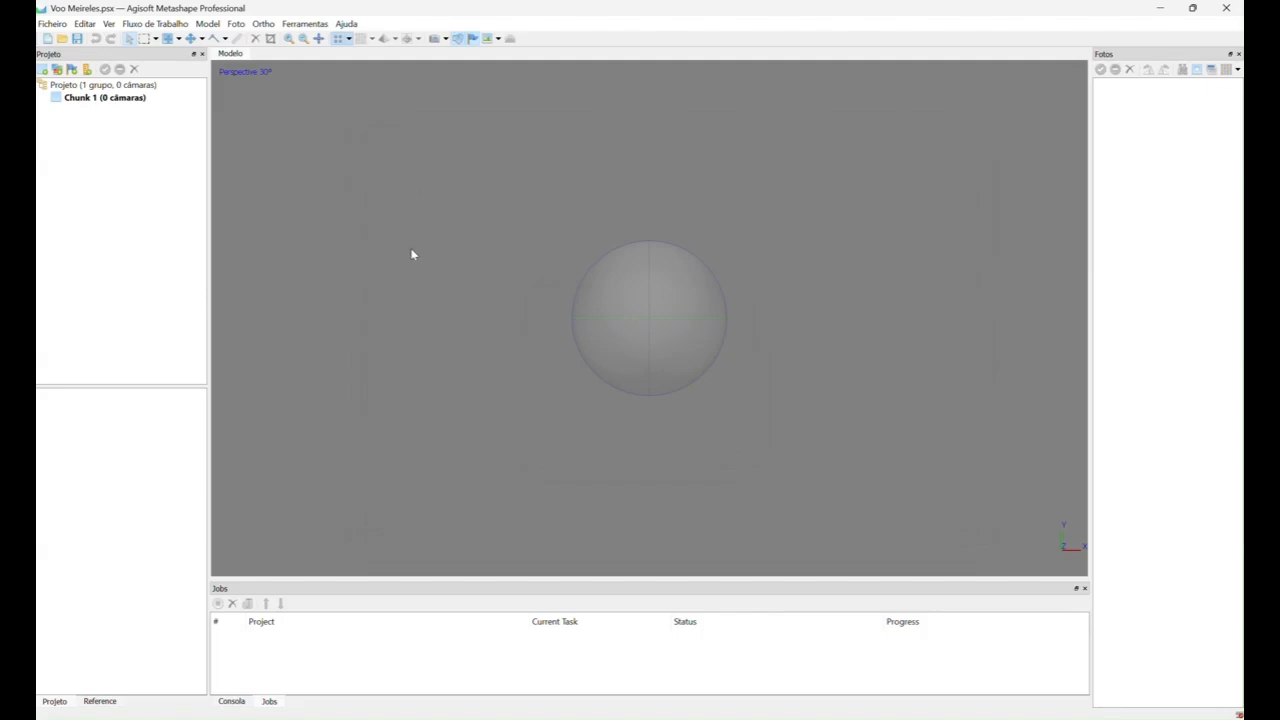
{"action": "right_click", "coordinate": [449, 213]}
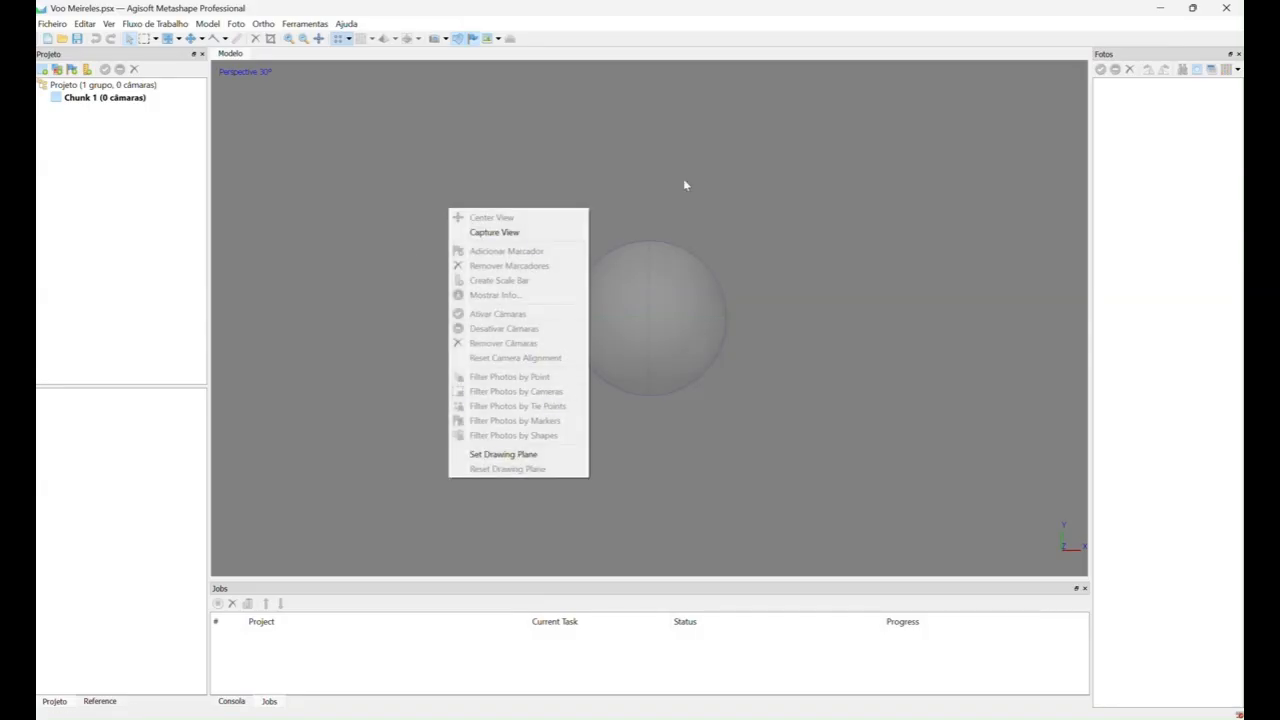
{"action": "left_click", "coordinate": [641, 206]}
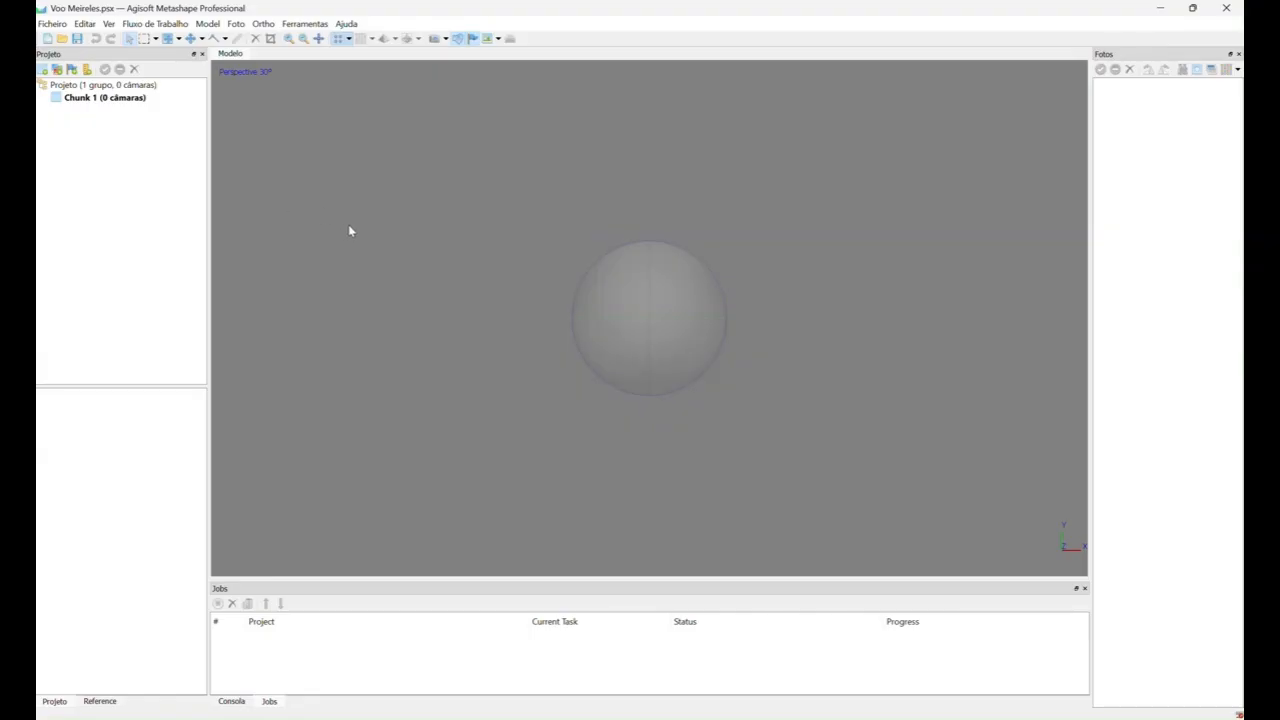
{"action": "left_click", "coordinate": [156, 24]}
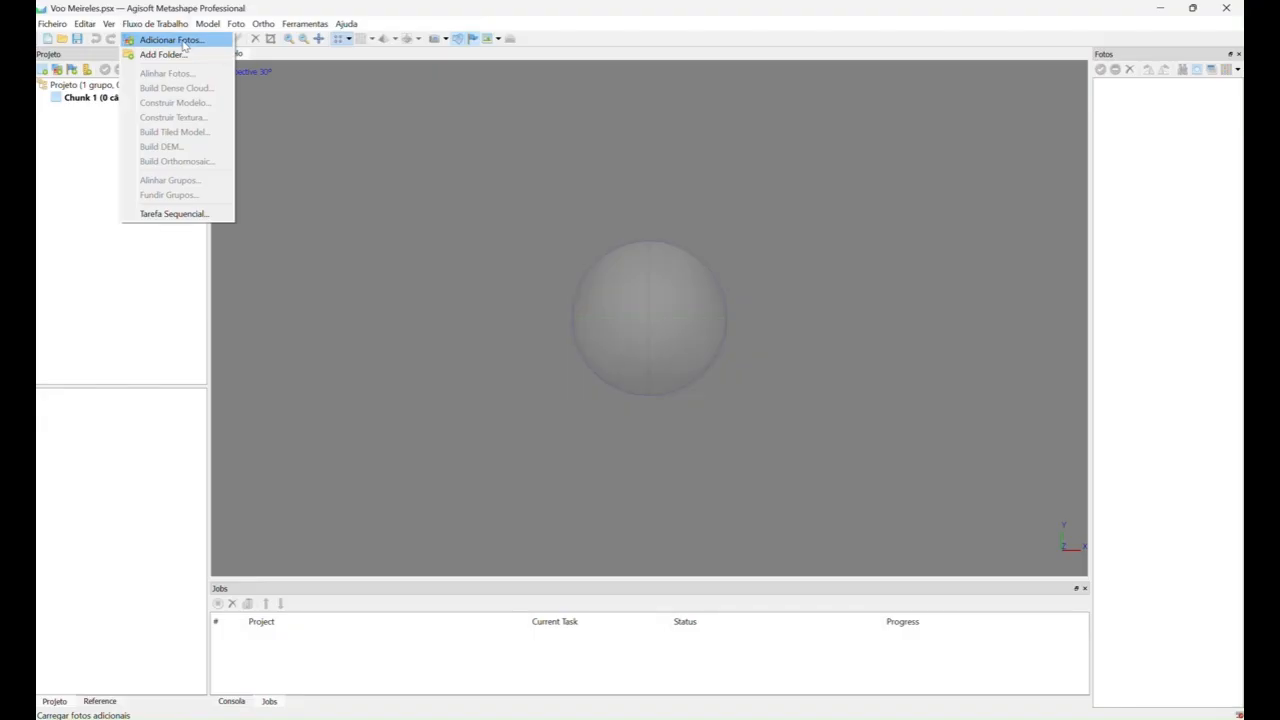
{"action": "left_click", "coordinate": [172, 40]}
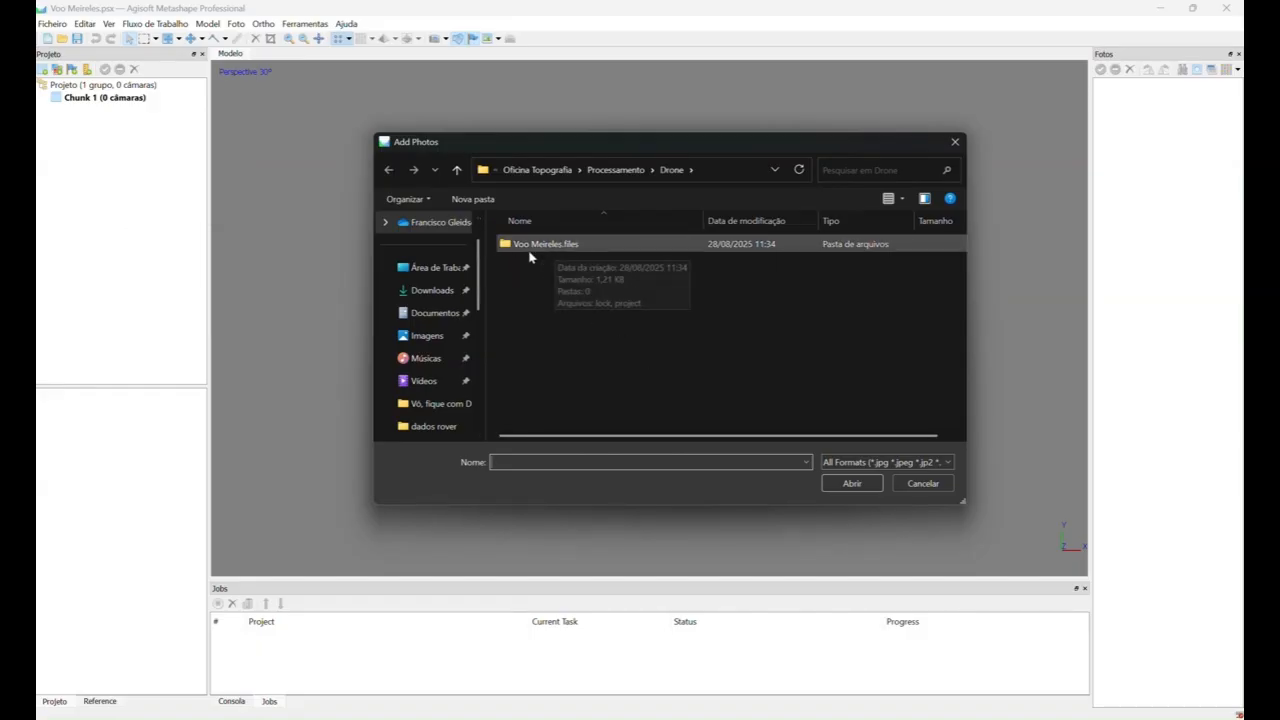
{"action": "left_click", "coordinate": [457, 170]}
{"action": "left_click", "coordinate": [457, 170]}
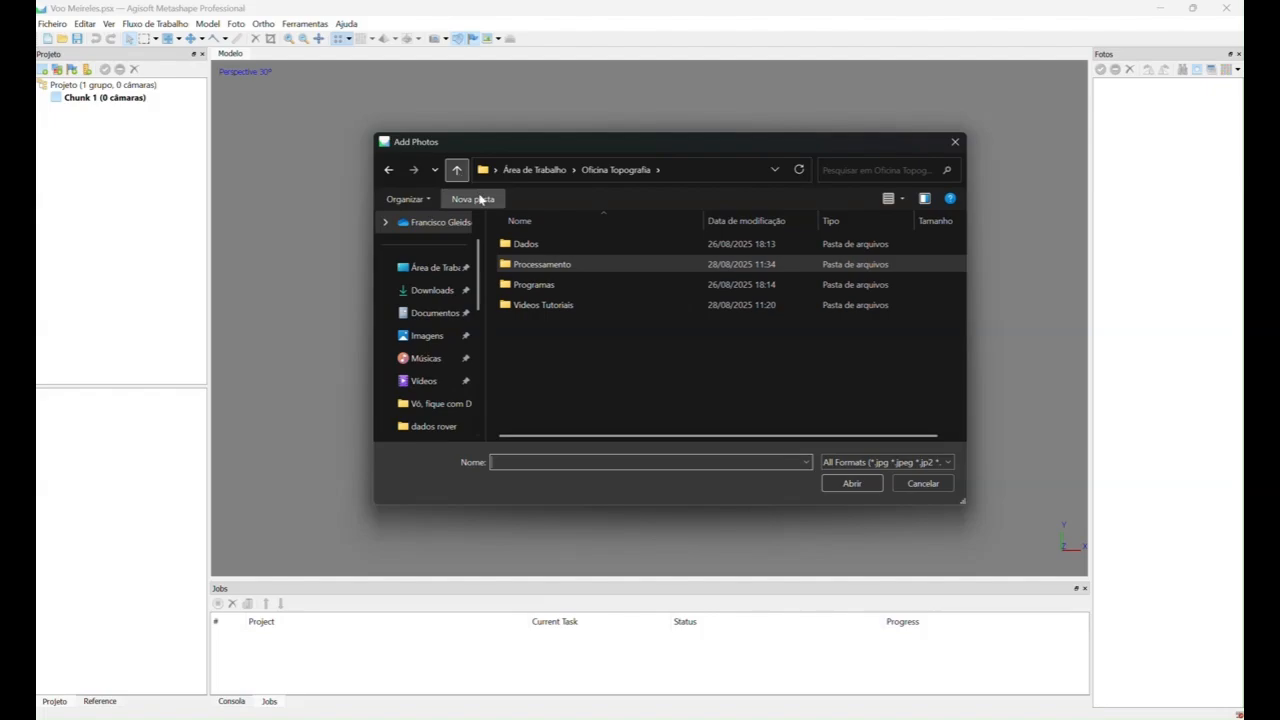
{"action": "double_click", "coordinate": [531, 245]}
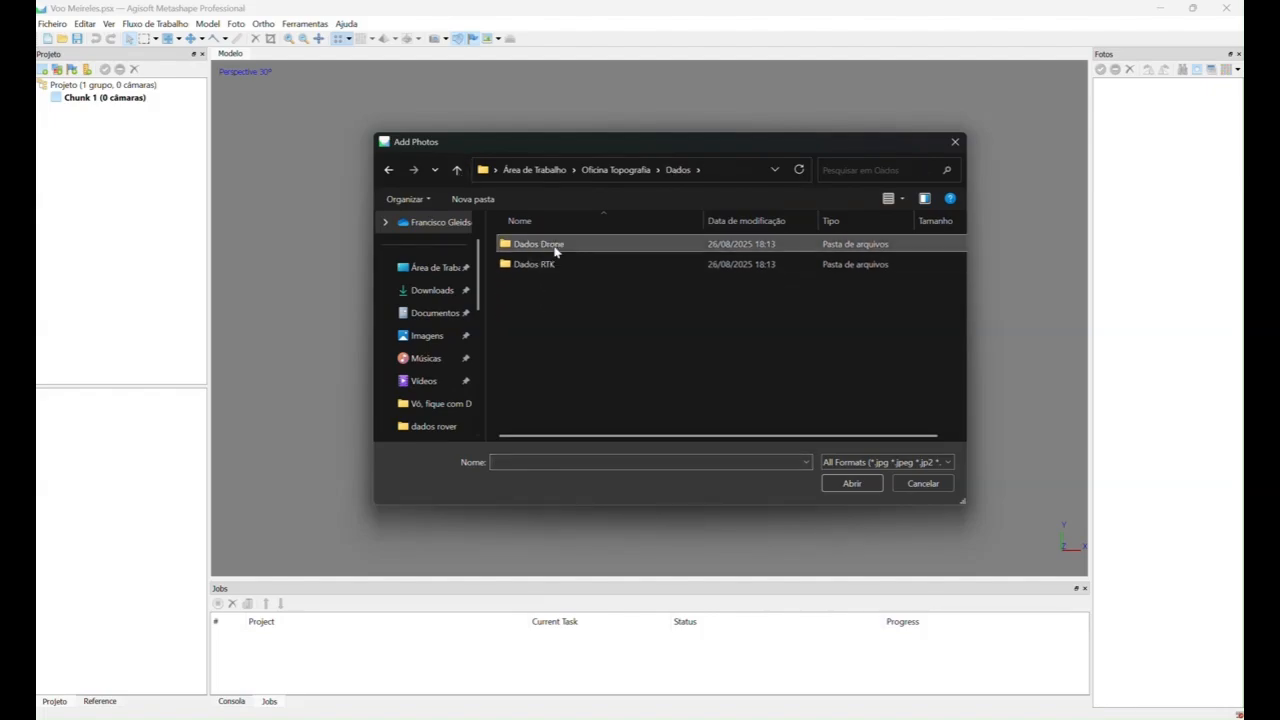
{"action": "double_click", "coordinate": [553, 246]}
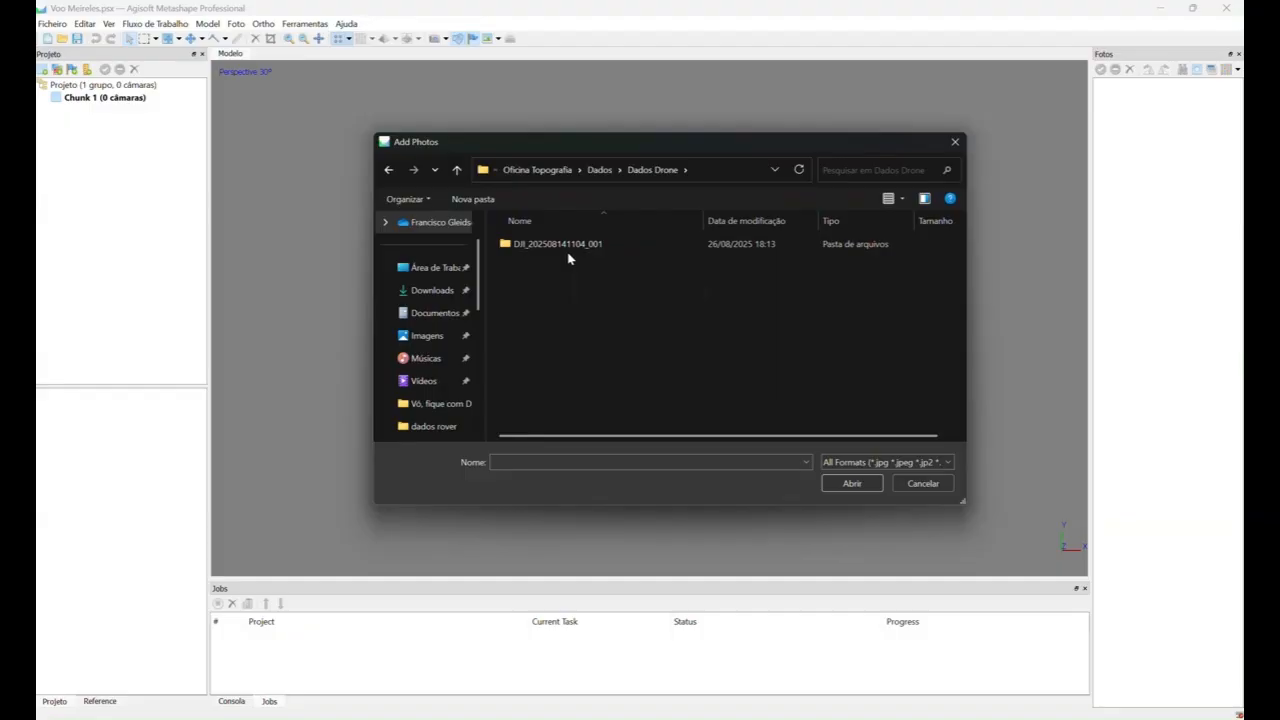
{"action": "double_click", "coordinate": [575, 248]}
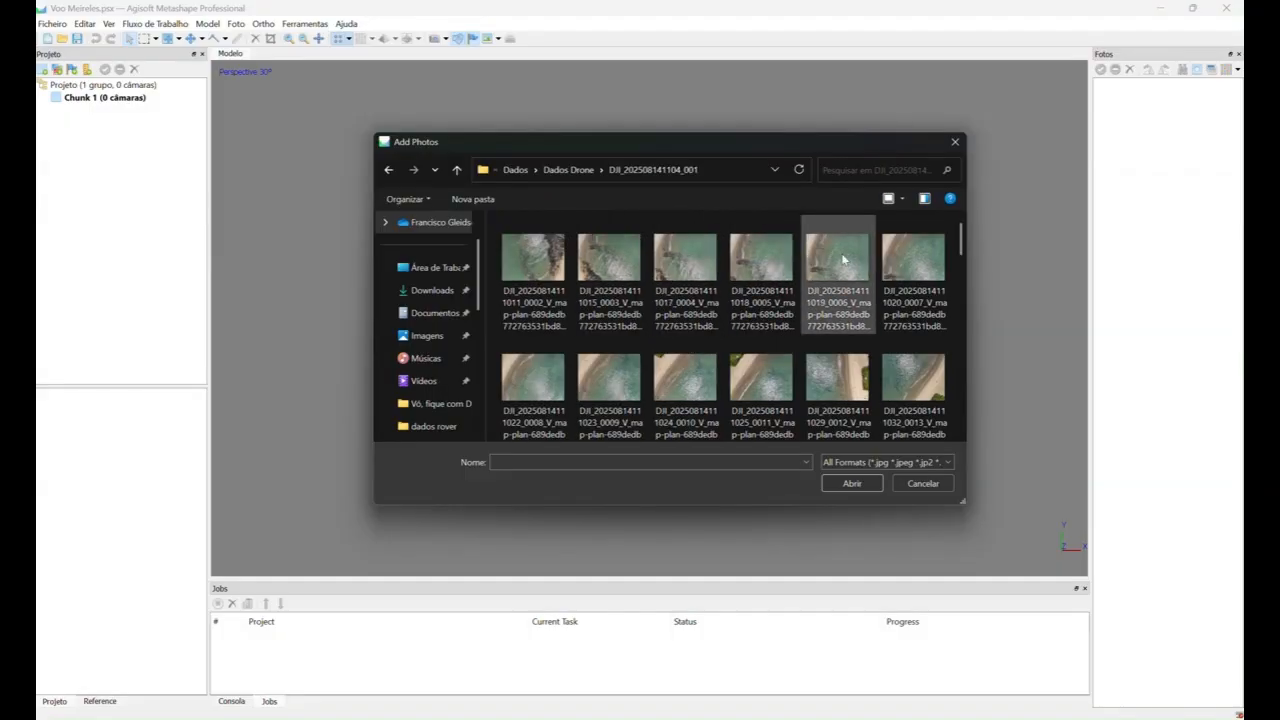
- Show the drone photos in the file dialog as a details list
{"action": "left_click", "coordinate": [903, 198]}
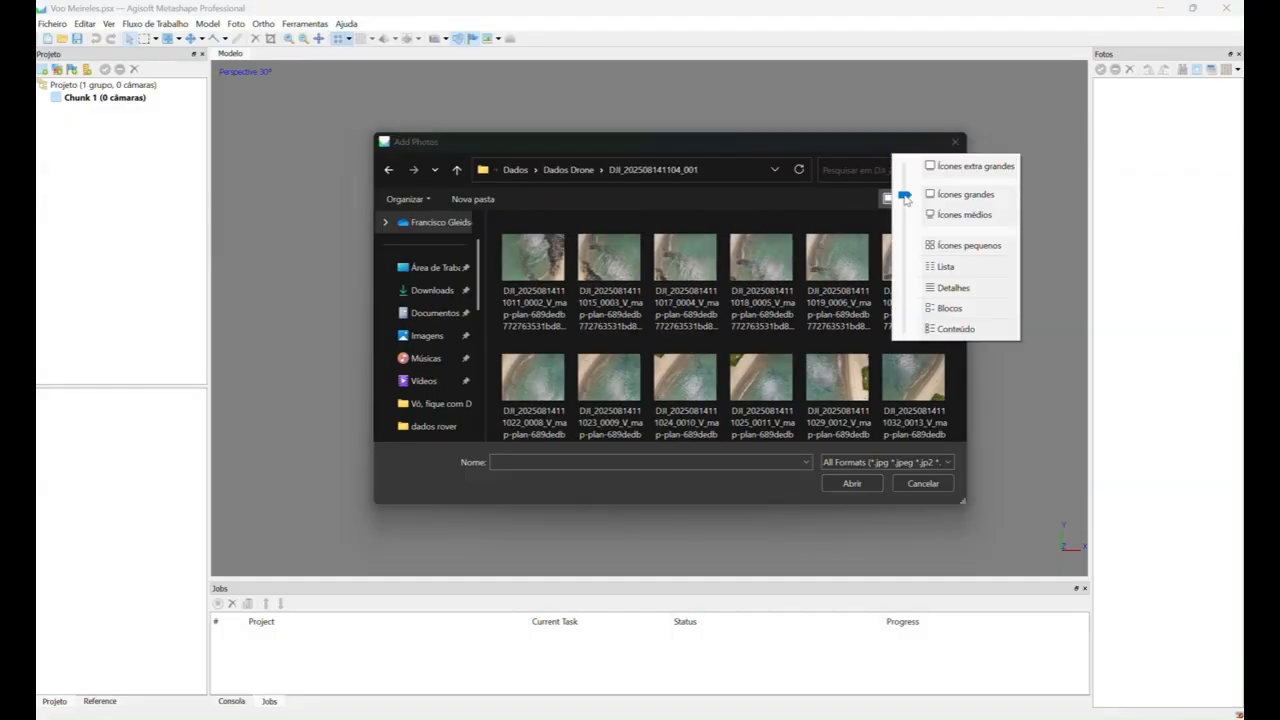
{"action": "left_click", "coordinate": [950, 288]}
{"action": "double_click", "coordinate": [615, 220]}
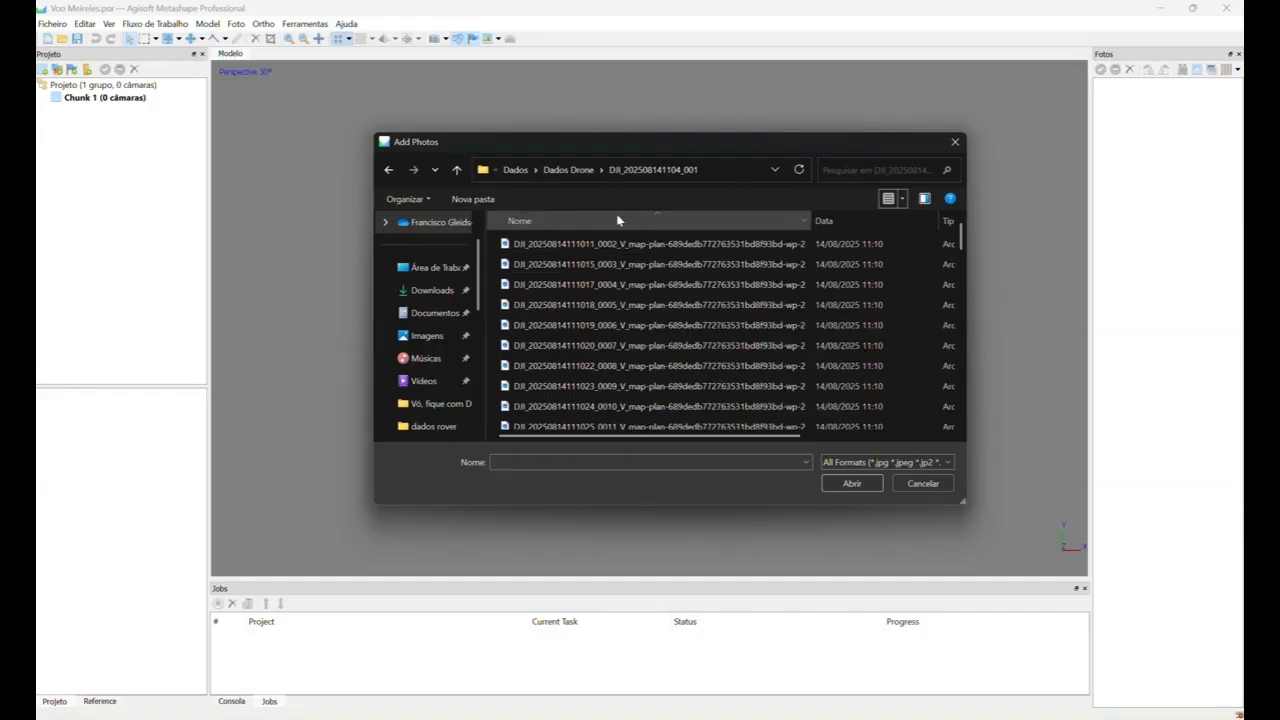
- Select all the drone photos in the folder, from 0002 to 0070, and add them to Chunk 1
{"action": "left_click", "coordinate": [600, 247]}
{"action": "scroll", "coordinate": [660, 296], "scroll_direction": "down", "scroll_amount": 1}
{"action": "scroll", "coordinate": [660, 296], "scroll_direction": "down", "scroll_amount": 19}
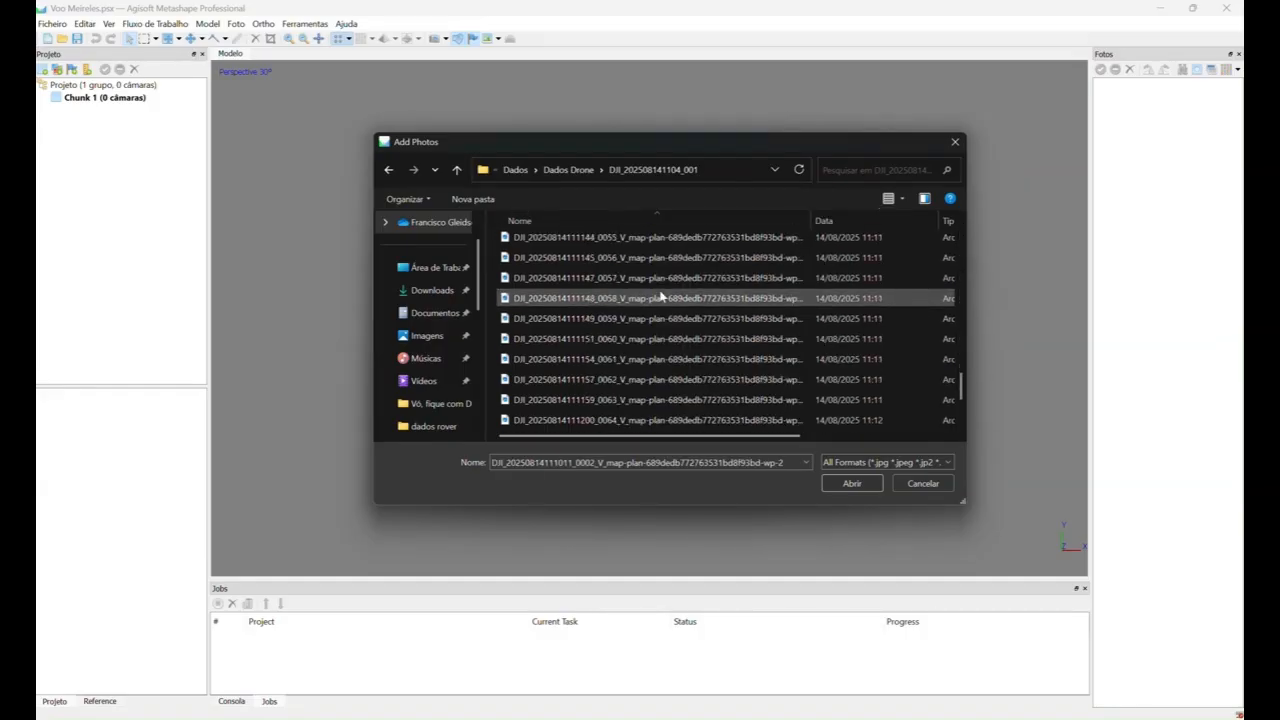
{"action": "scroll", "coordinate": [655, 402], "scroll_direction": "up", "scroll_amount": 20}
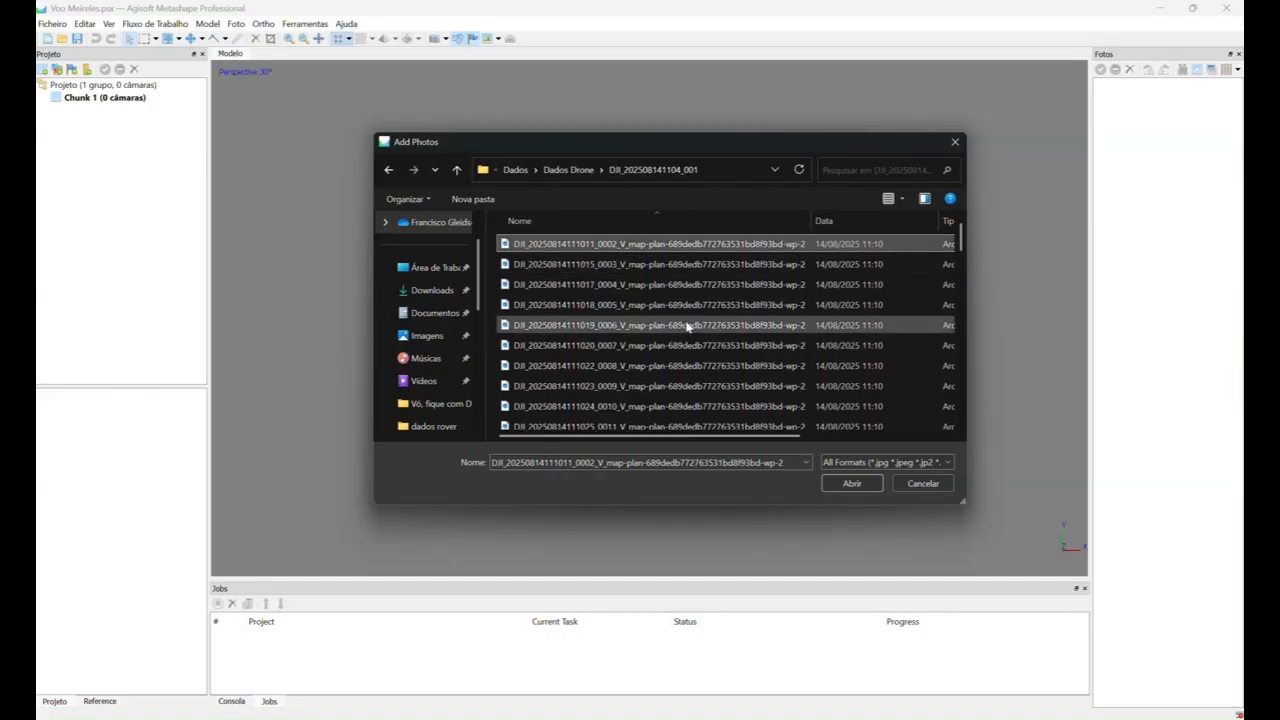
{"action": "scroll", "coordinate": [686, 323], "scroll_direction": "down", "scroll_amount": 19}
{"action": "scroll", "coordinate": [686, 325], "scroll_direction": "down", "scroll_amount": 1}
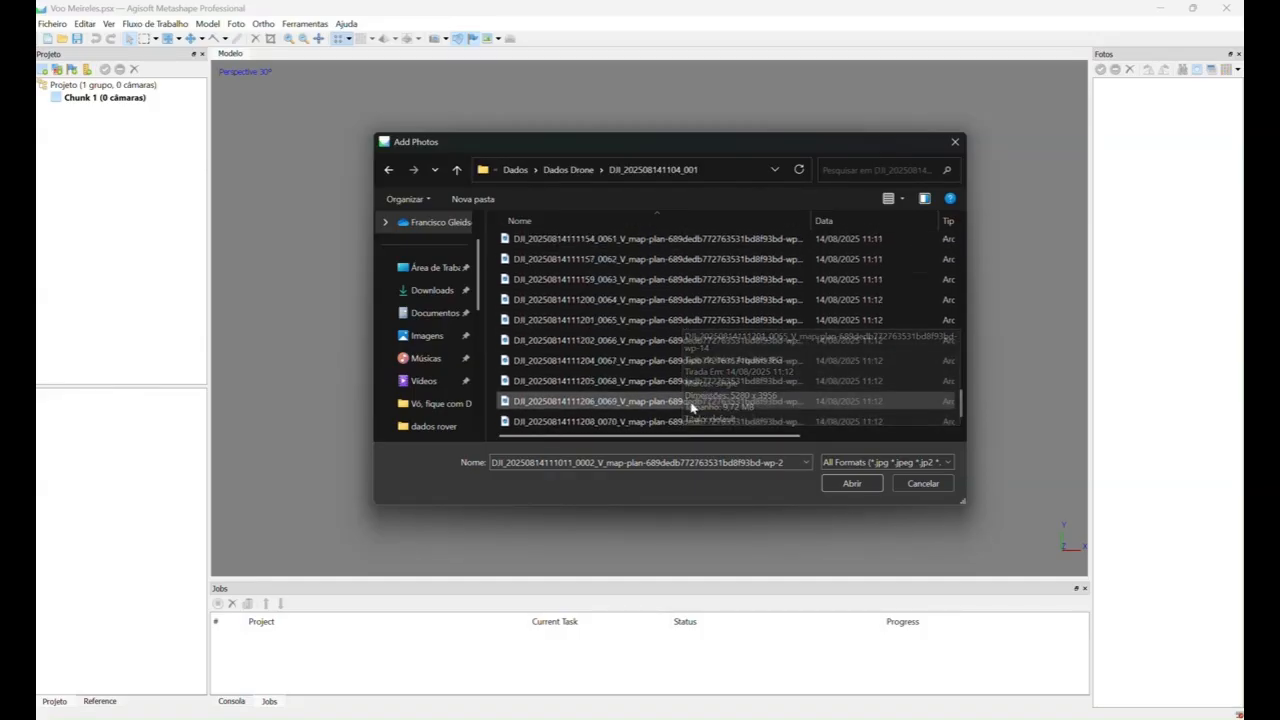
{"action": "left_click", "coordinate": [651, 426], "text": "shift"}
{"action": "scroll", "coordinate": [797, 387], "scroll_direction": "up", "scroll_amount": 20}
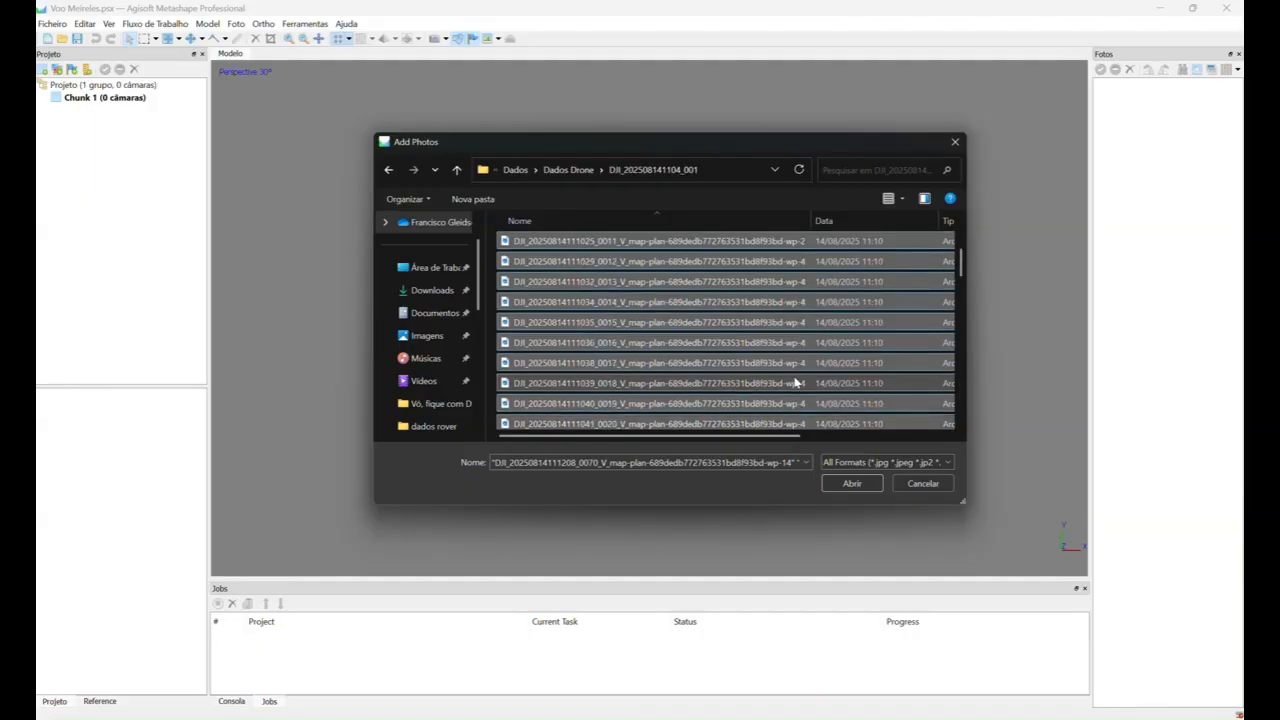
{"action": "left_click", "coordinate": [850, 484]}
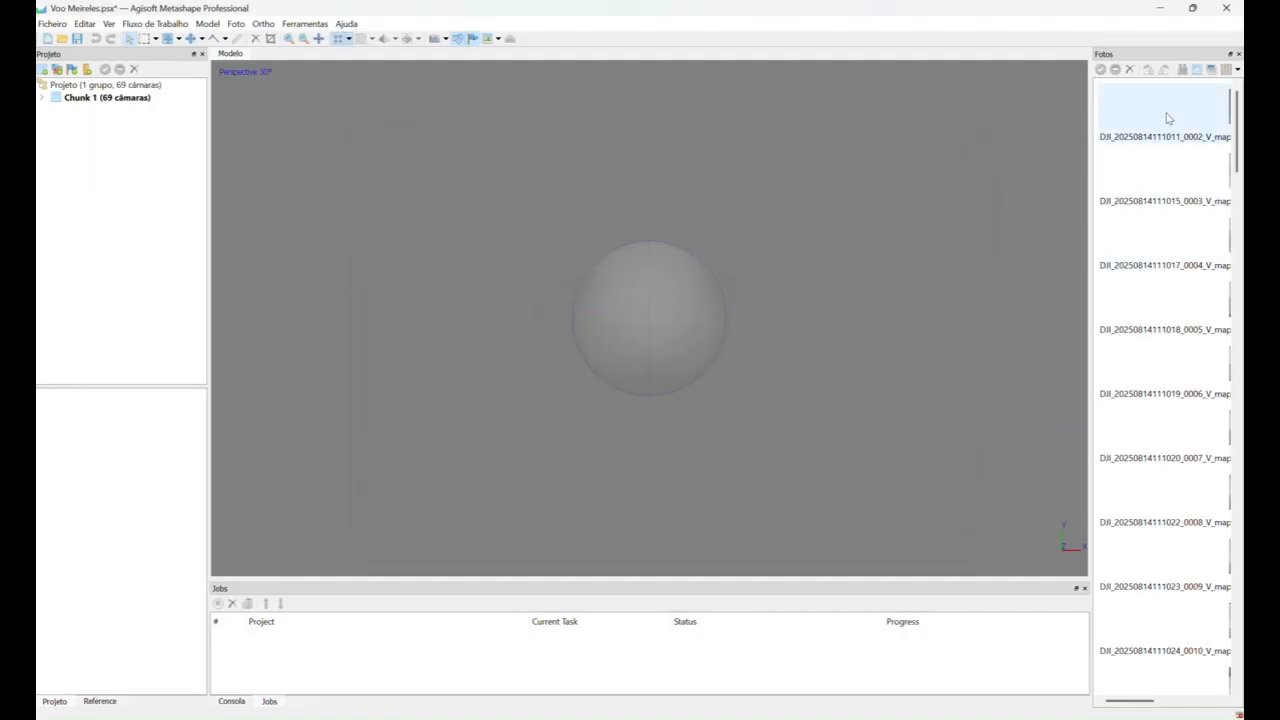
- Widen the Fotos pane, list its photos with details, enlarge the Rótulo column and look through the list
{"action": "left_click_drag", "start_coordinate": [1088, 202], "coordinate": [986, 202]}
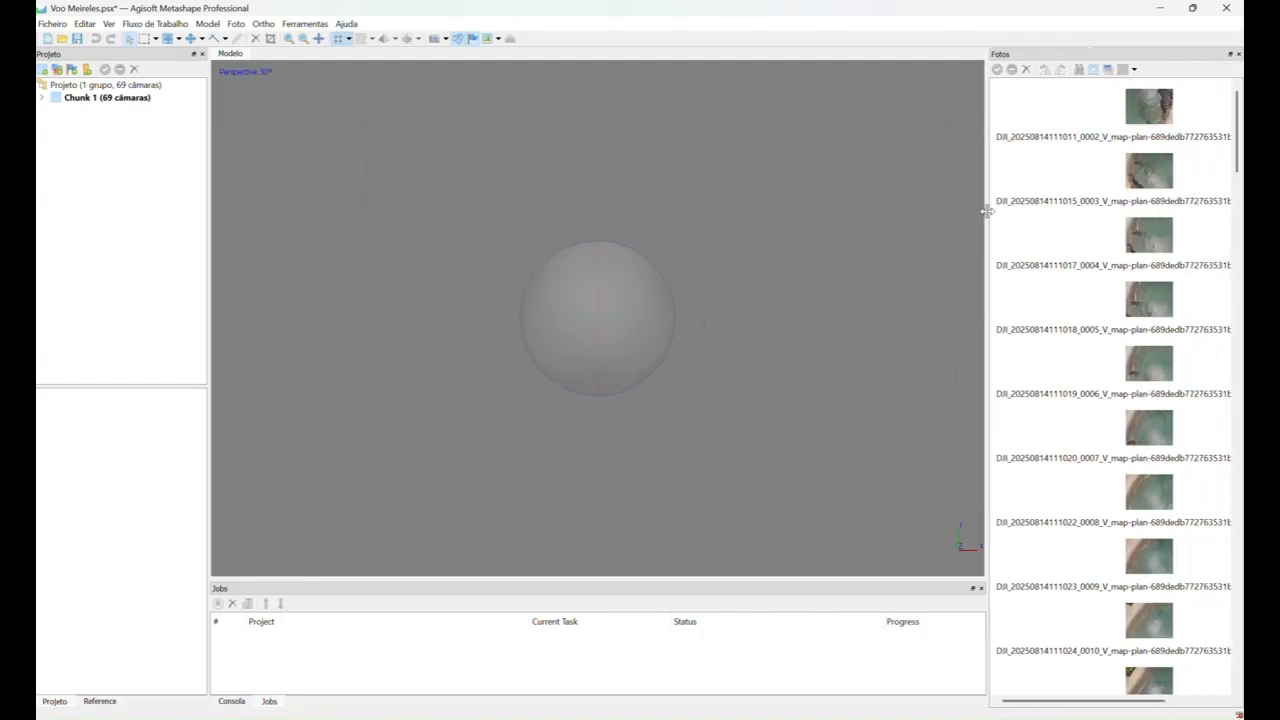
{"action": "left_click", "coordinate": [1133, 70]}
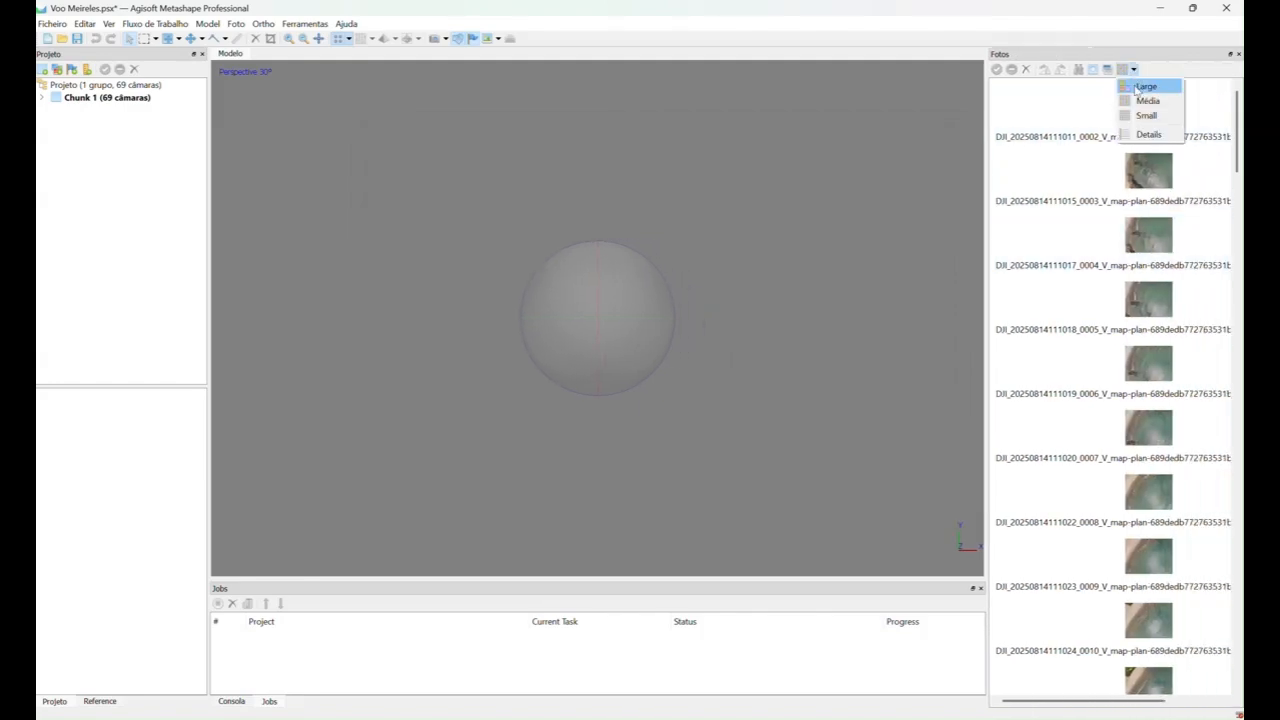
{"action": "left_click", "coordinate": [1150, 135]}
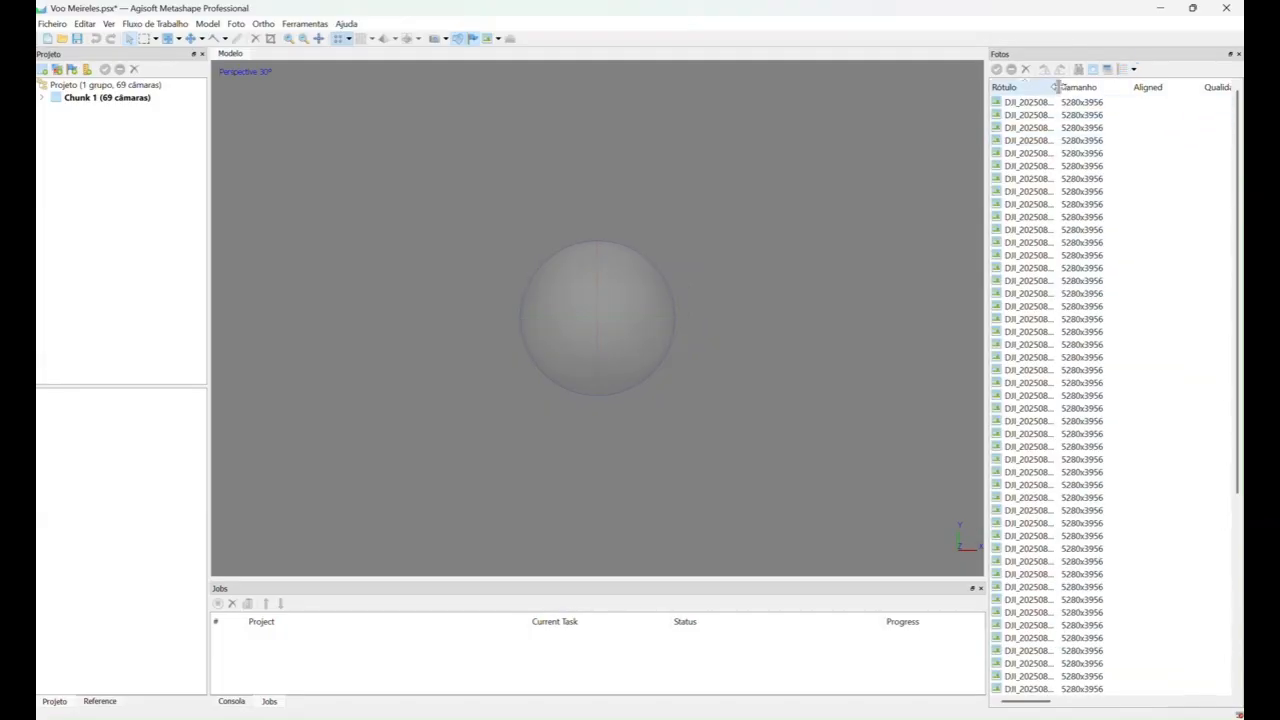
{"action": "left_click_drag", "start_coordinate": [1058, 87], "coordinate": [1090, 90]}
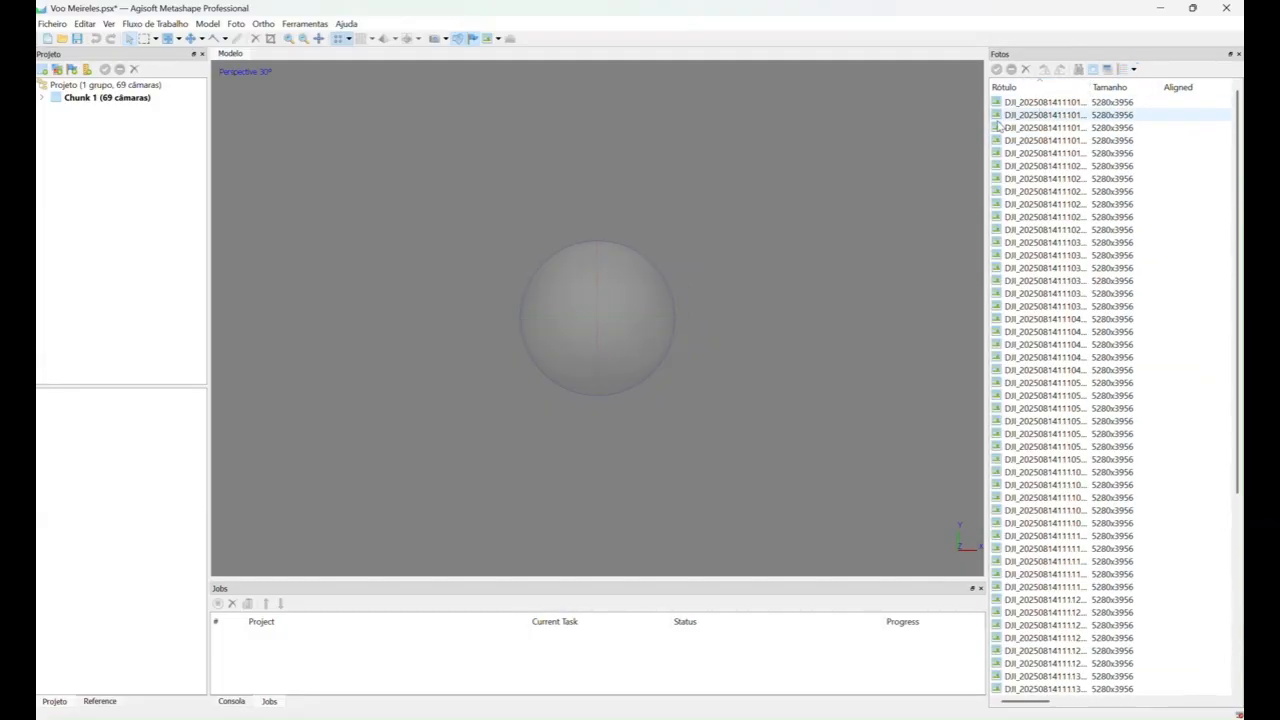
{"action": "mouse_move", "coordinate": [987, 125]}
{"action": "left_mouse_down"}
{"action": "mouse_move", "coordinate": [1043, 131]}
{"action": "mouse_move", "coordinate": [1004, 127]}
{"action": "left_mouse_up"}
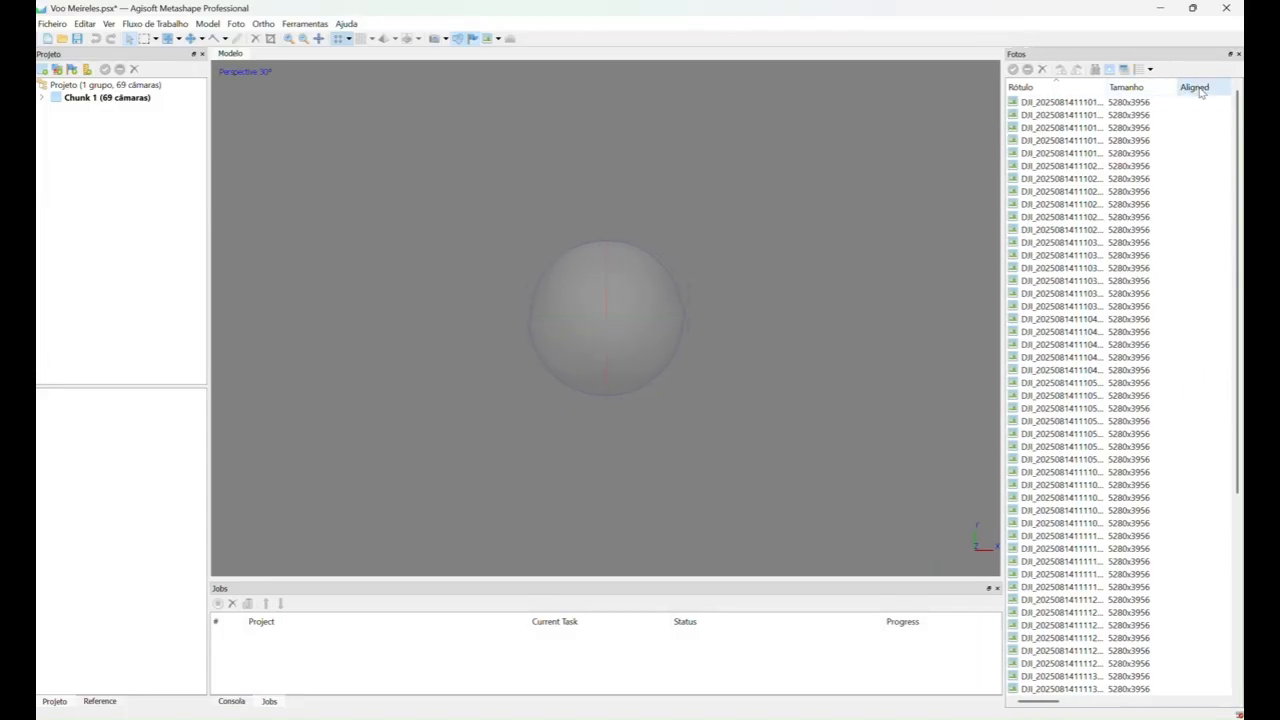
{"action": "scroll", "coordinate": [1165, 275], "scroll_direction": "down", "scroll_amount": 7}
{"action": "scroll", "coordinate": [1177, 260], "scroll_direction": "up", "scroll_amount": 7}
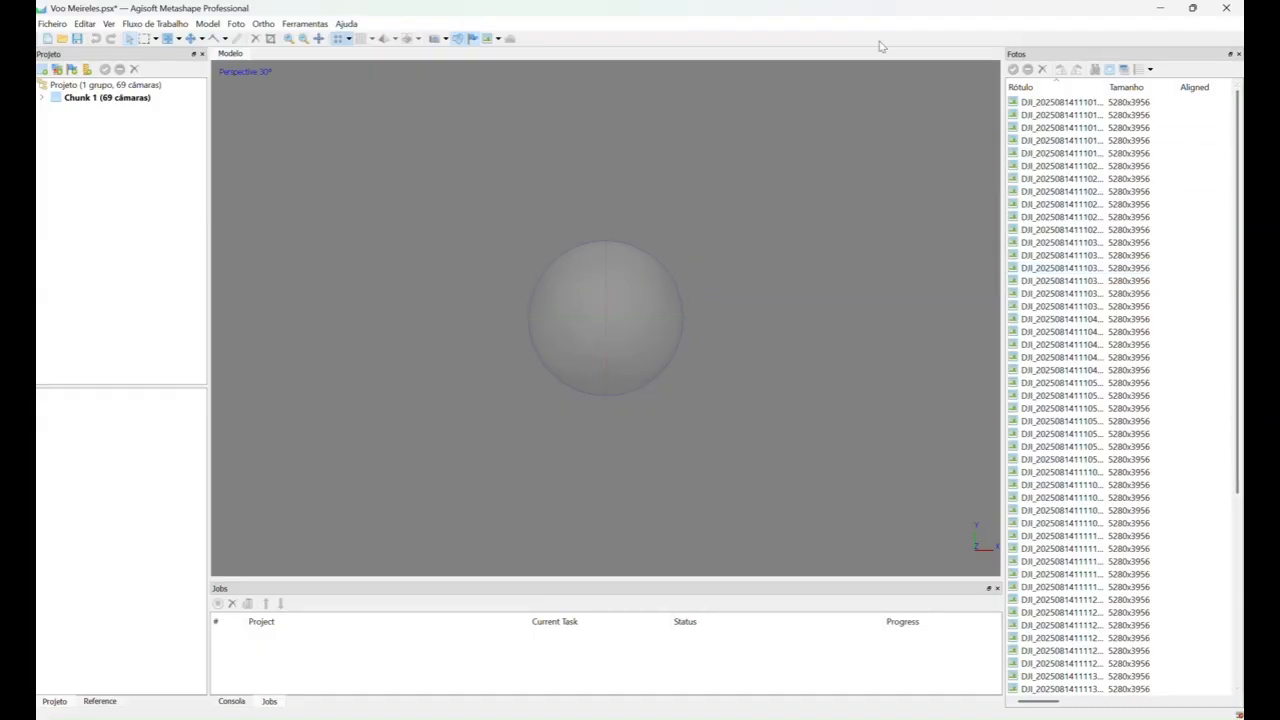
- Save the project with the added photos and expand Chunk 1 in the project tree
{"action": "left_click", "coordinate": [76, 40]}
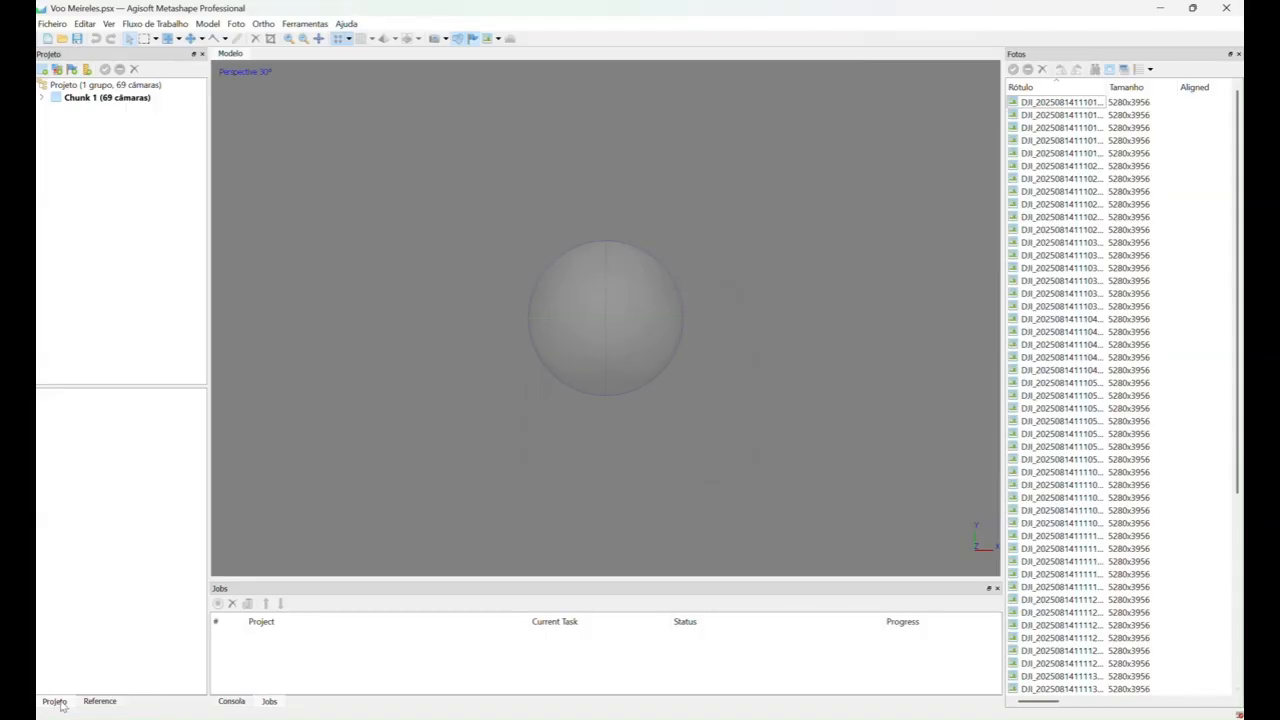
{"action": "double_click", "coordinate": [77, 98]}
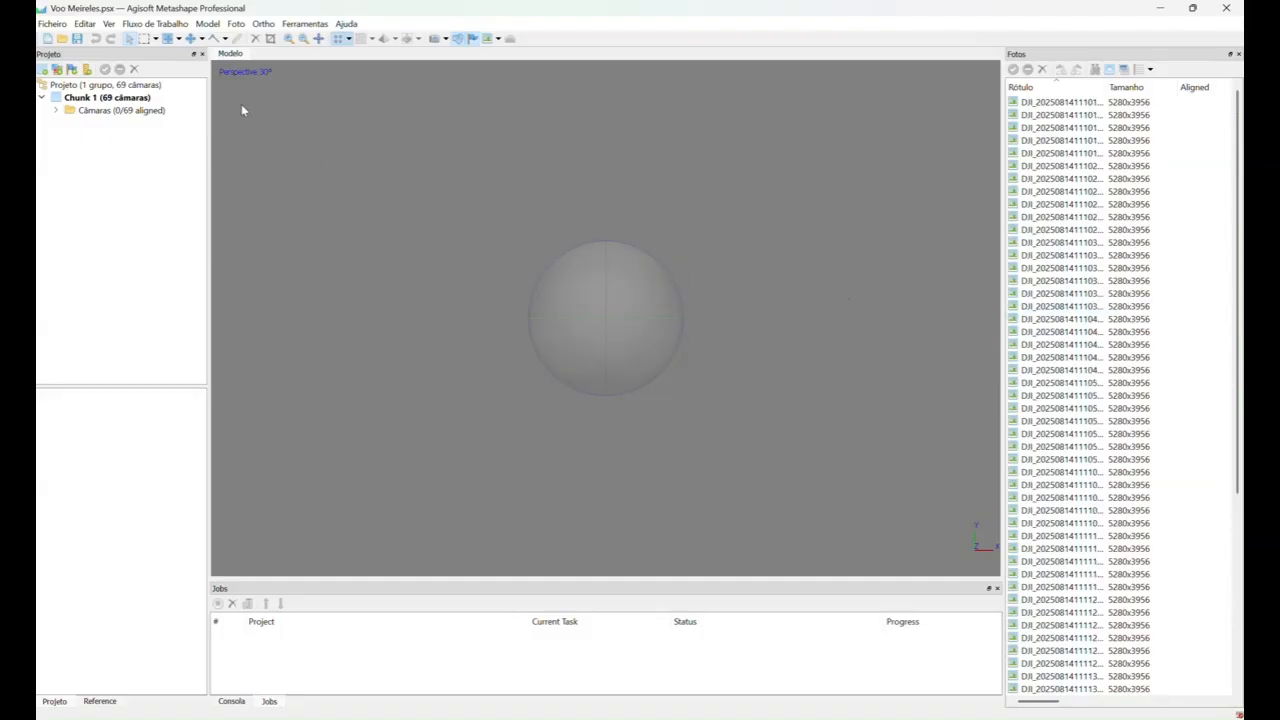
- Set up photo alignment for Chunk 1 with Elevada precision and enlarge the alignment dialog
{"action": "left_click", "coordinate": [160, 23]}
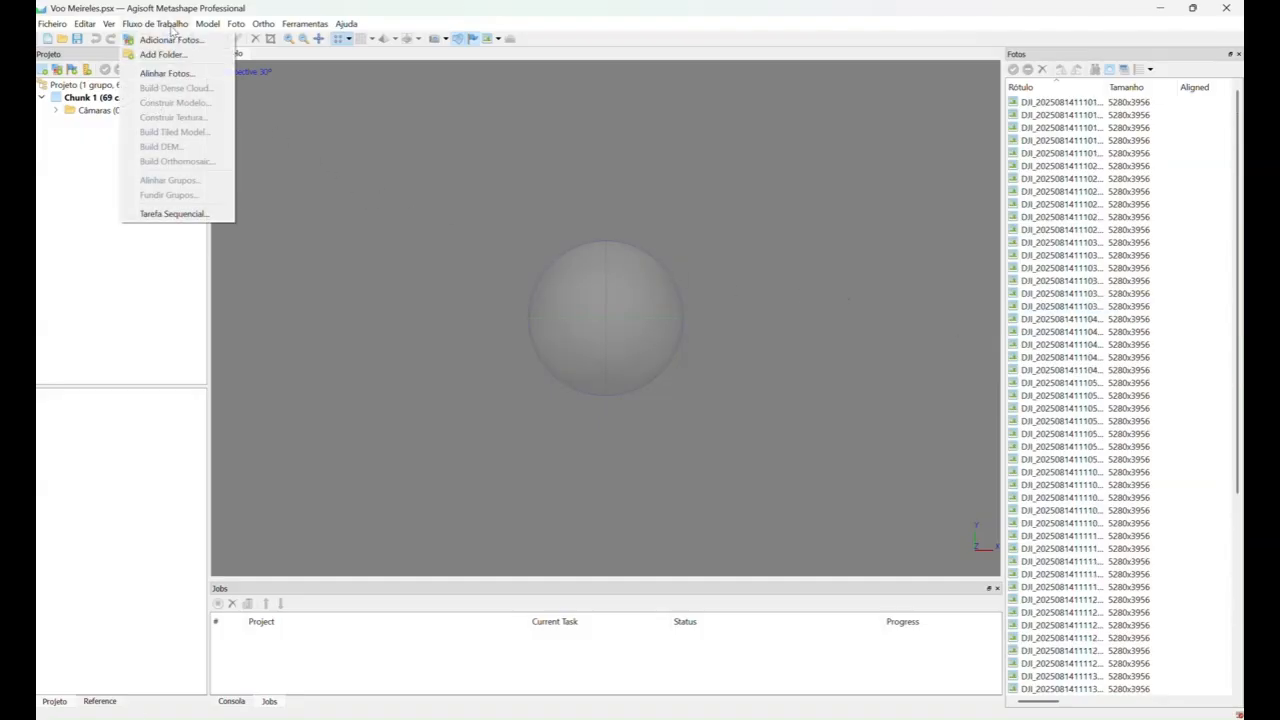
{"action": "left_click", "coordinate": [195, 75]}
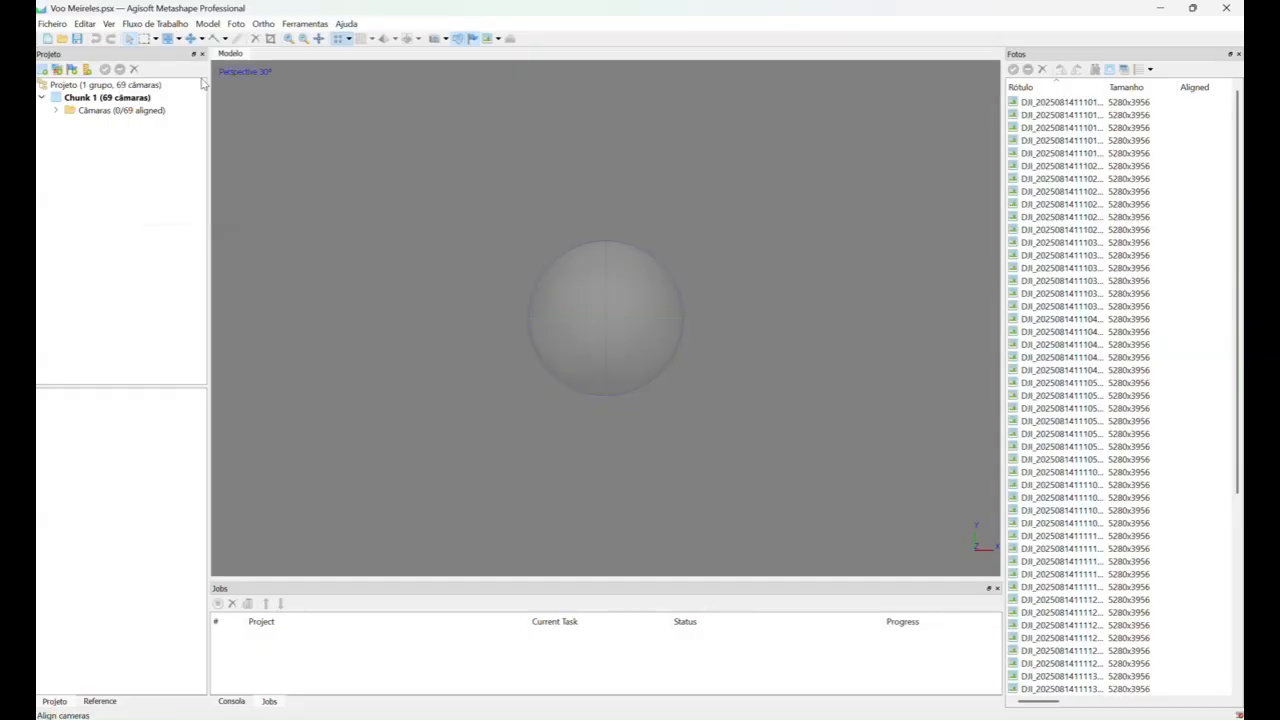
{"action": "left_click_drag", "start_coordinate": [677, 279], "coordinate": [649, 249]}
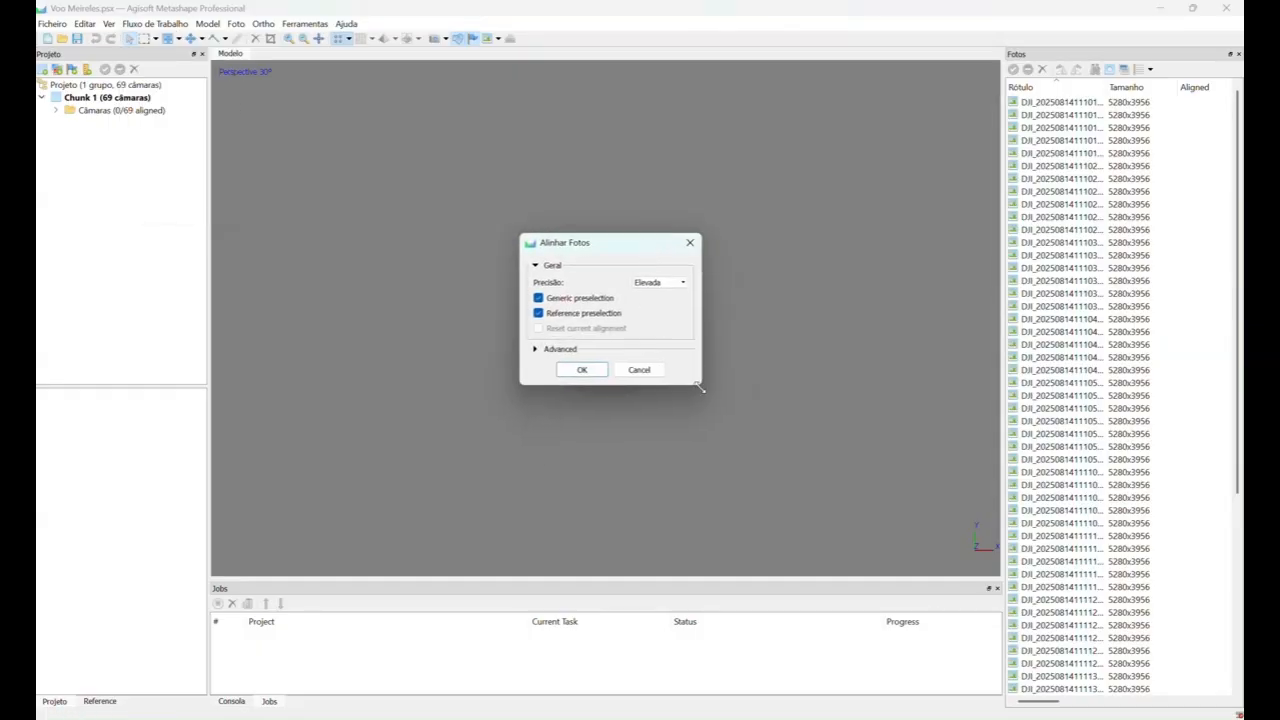
{"action": "left_click_drag", "start_coordinate": [700, 388], "coordinate": [760, 428]}
{"action": "left_click", "coordinate": [743, 285]}
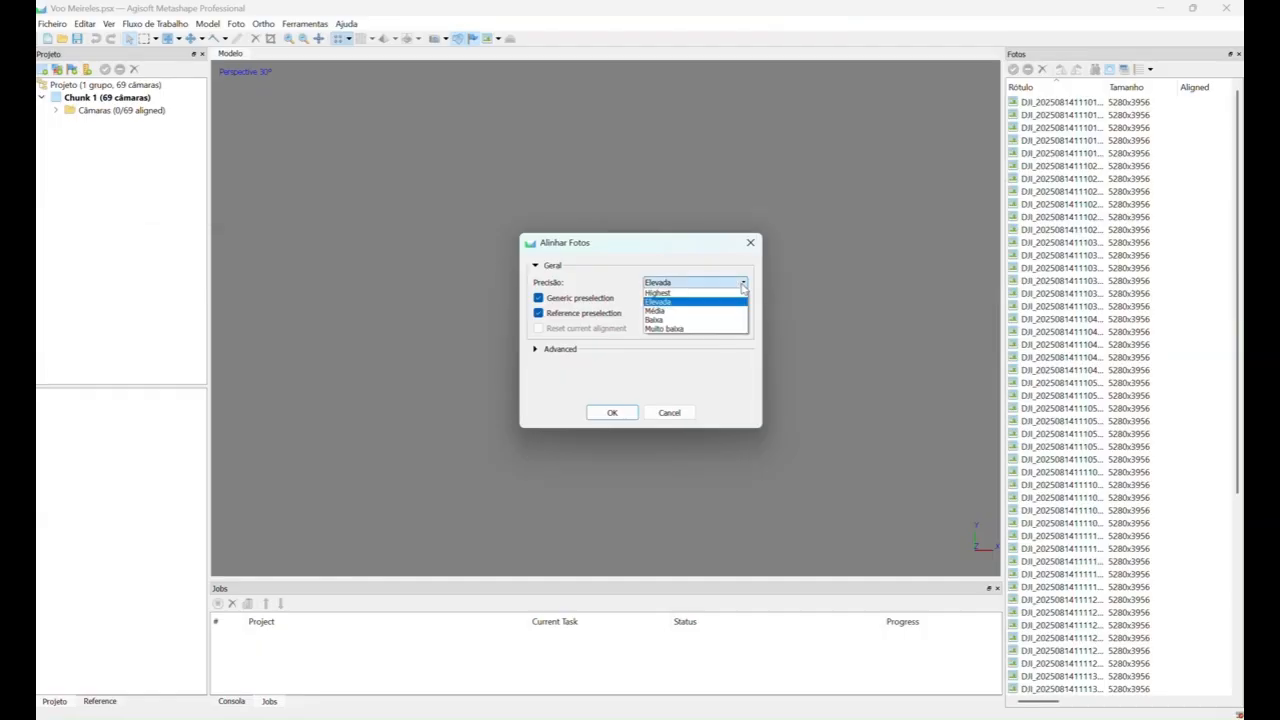
{"action": "left_click", "coordinate": [666, 306]}
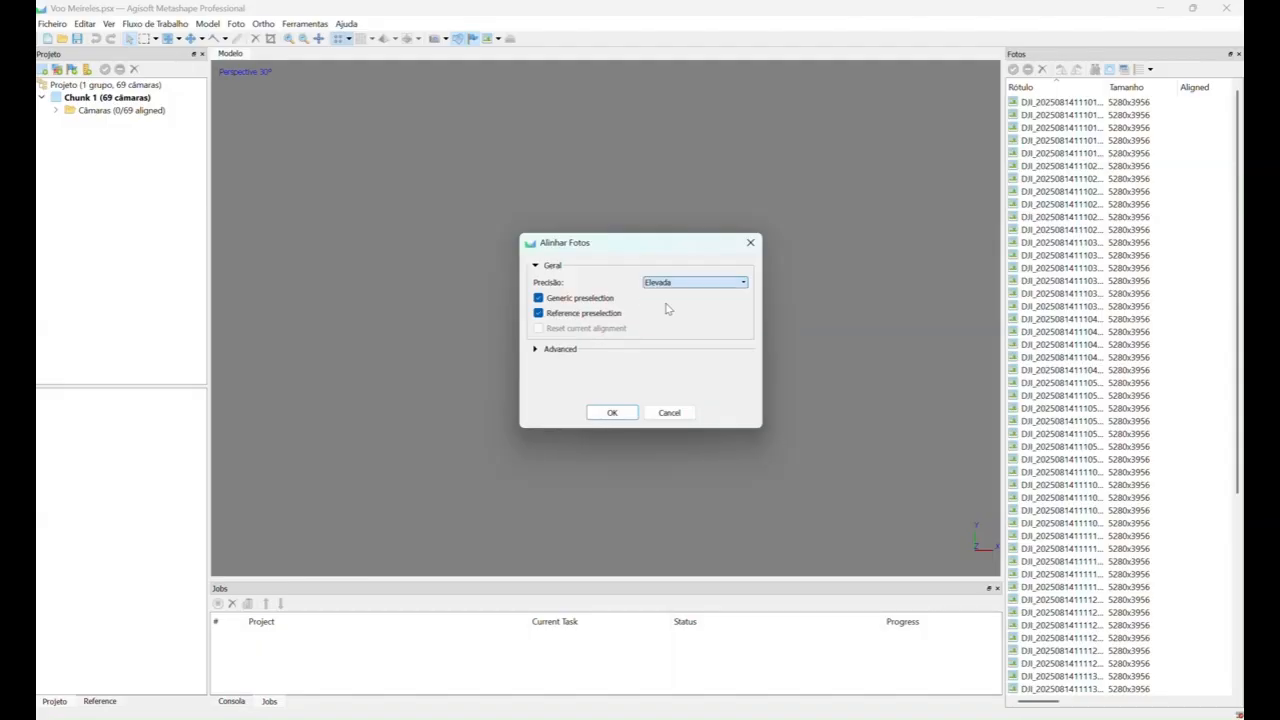
{"action": "left_click", "coordinate": [739, 284]}
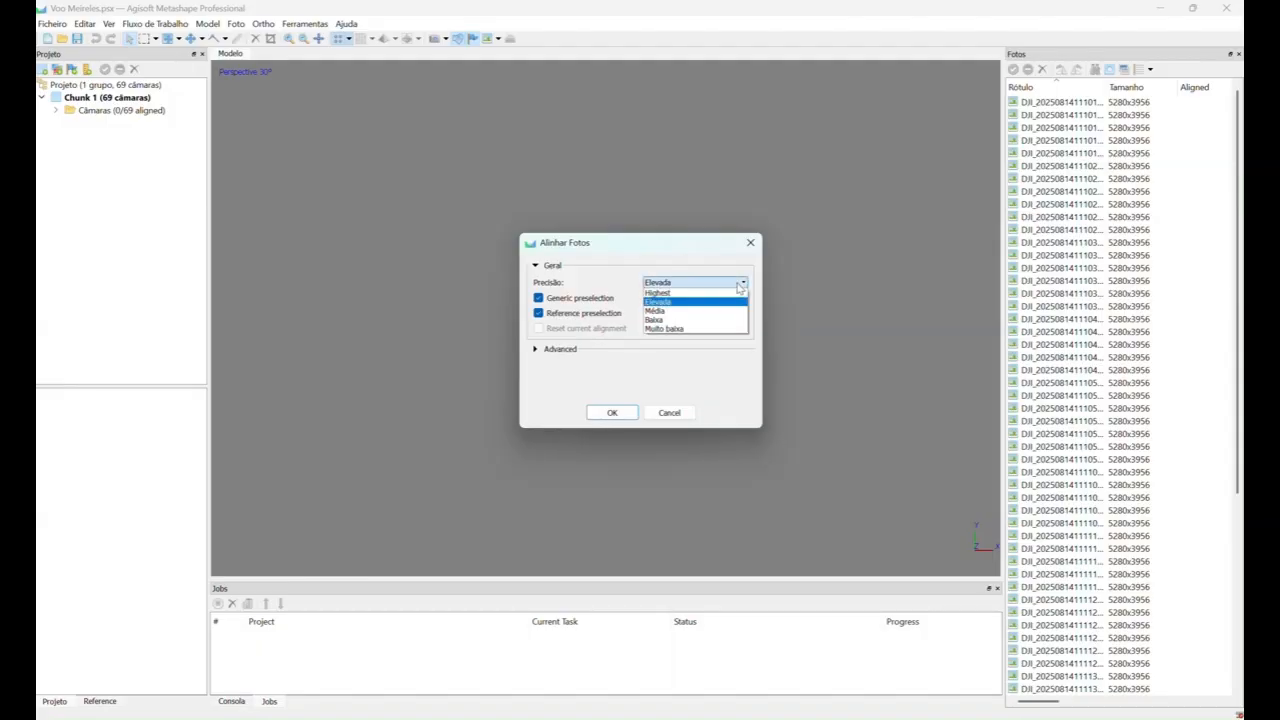
{"action": "left_click", "coordinate": [739, 287]}
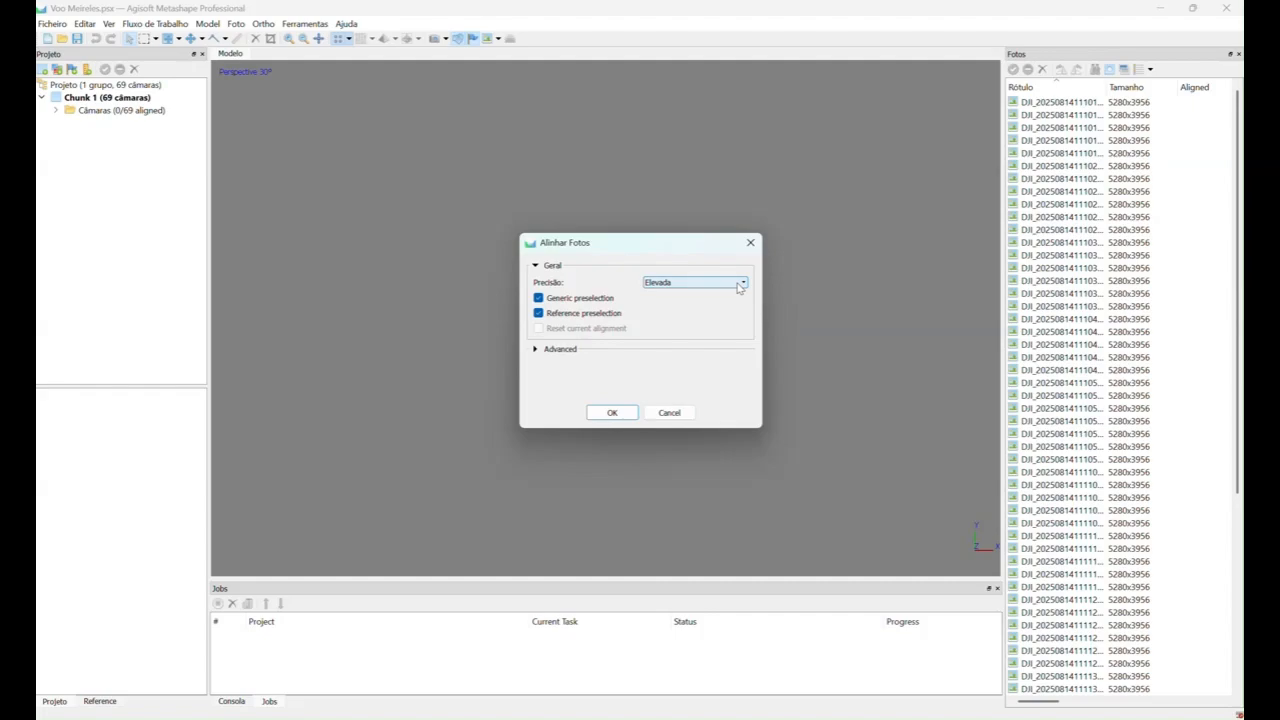
{"action": "left_click", "coordinate": [739, 287]}
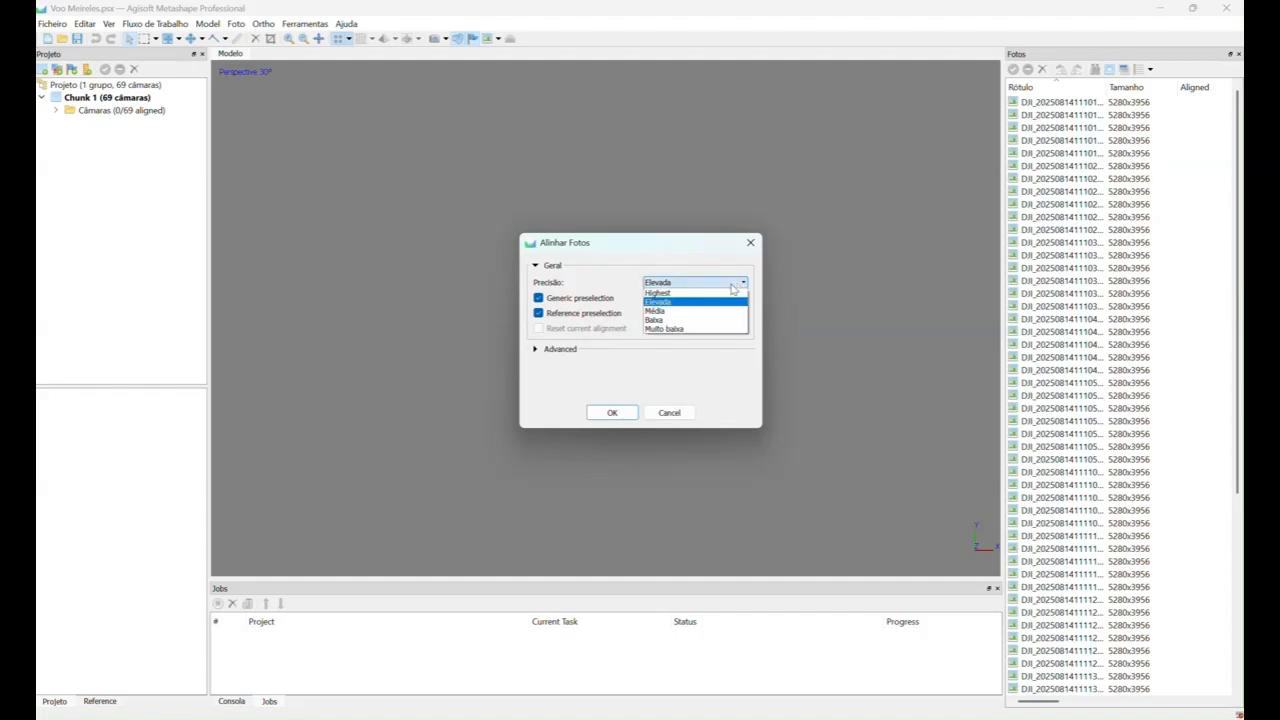
{"action": "left_click", "coordinate": [669, 302]}
{"action": "left_click_drag", "start_coordinate": [683, 248], "coordinate": [687, 240]}
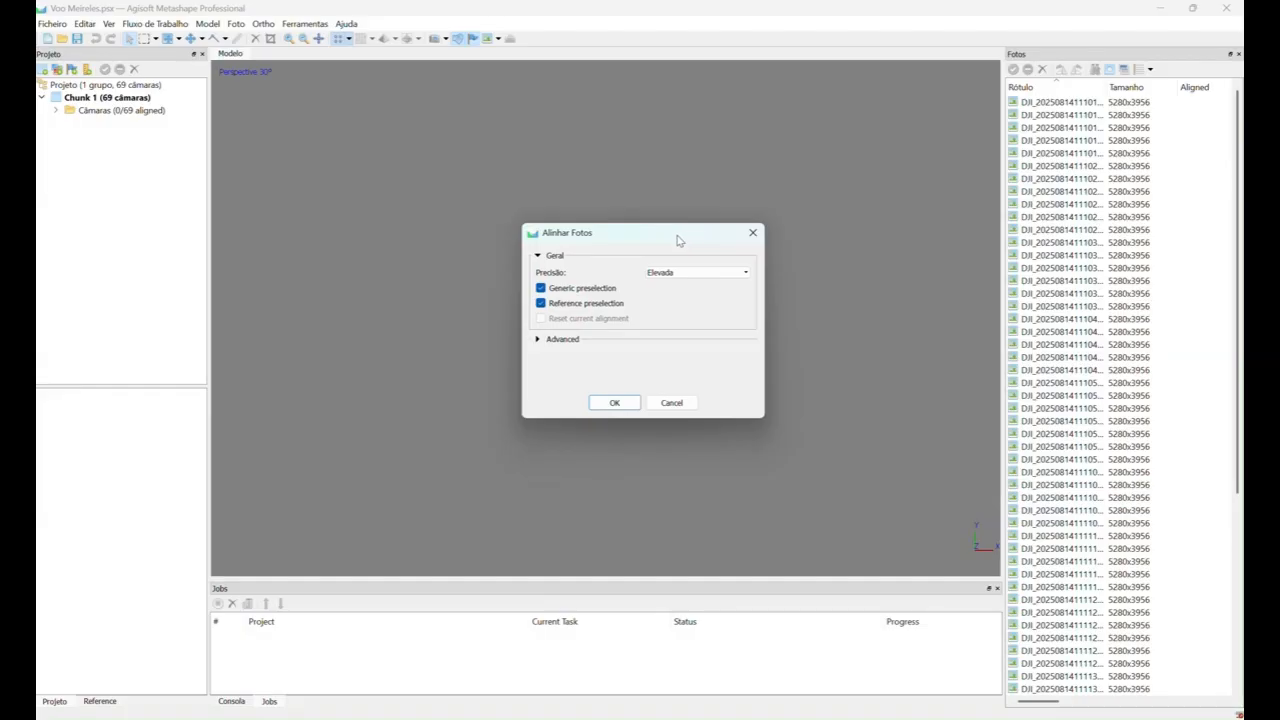
{"action": "mouse_move", "coordinate": [651, 240]}
{"action": "left_mouse_down"}
{"action": "mouse_move", "coordinate": [643, 229]}
{"action": "mouse_move", "coordinate": [651, 237]}
{"action": "left_mouse_up"}
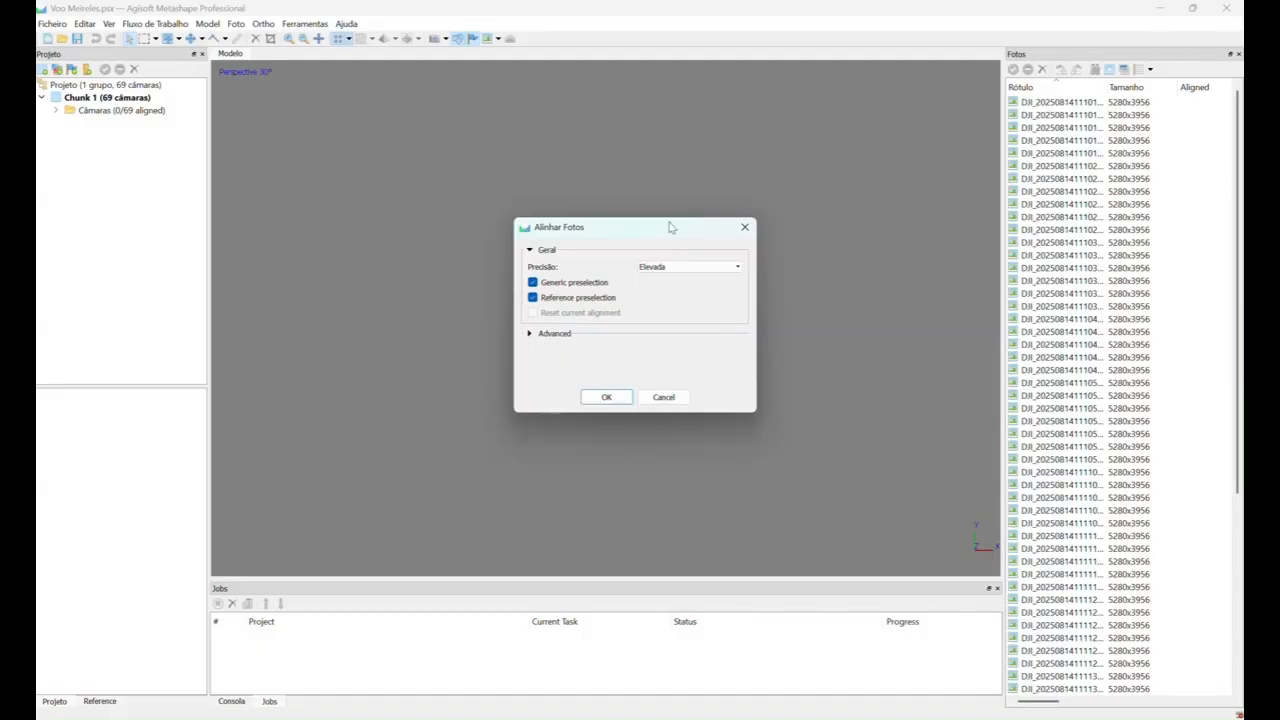
{"action": "left_click_drag", "start_coordinate": [671, 230], "coordinate": [668, 232]}
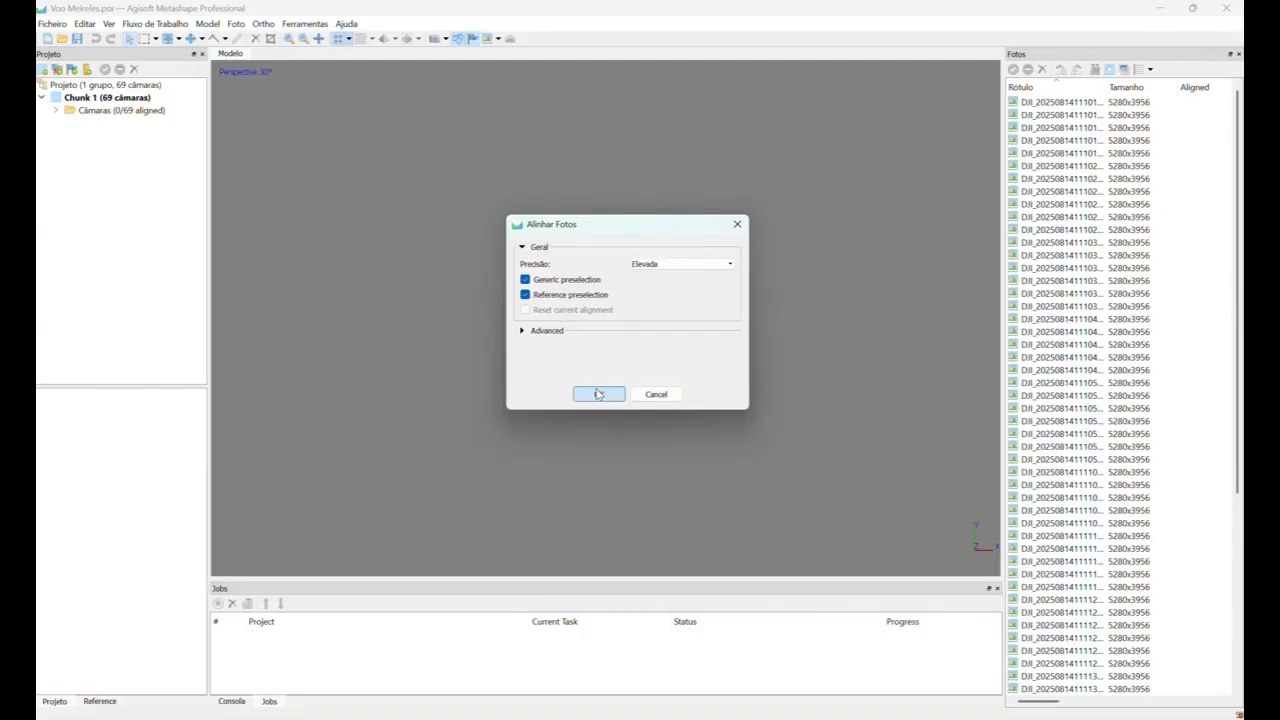
- Expand the advanced alignment options and run the photo alignment with a 40,000 key point limit and 4,000 tie point limit
{"action": "left_click", "coordinate": [560, 334]}
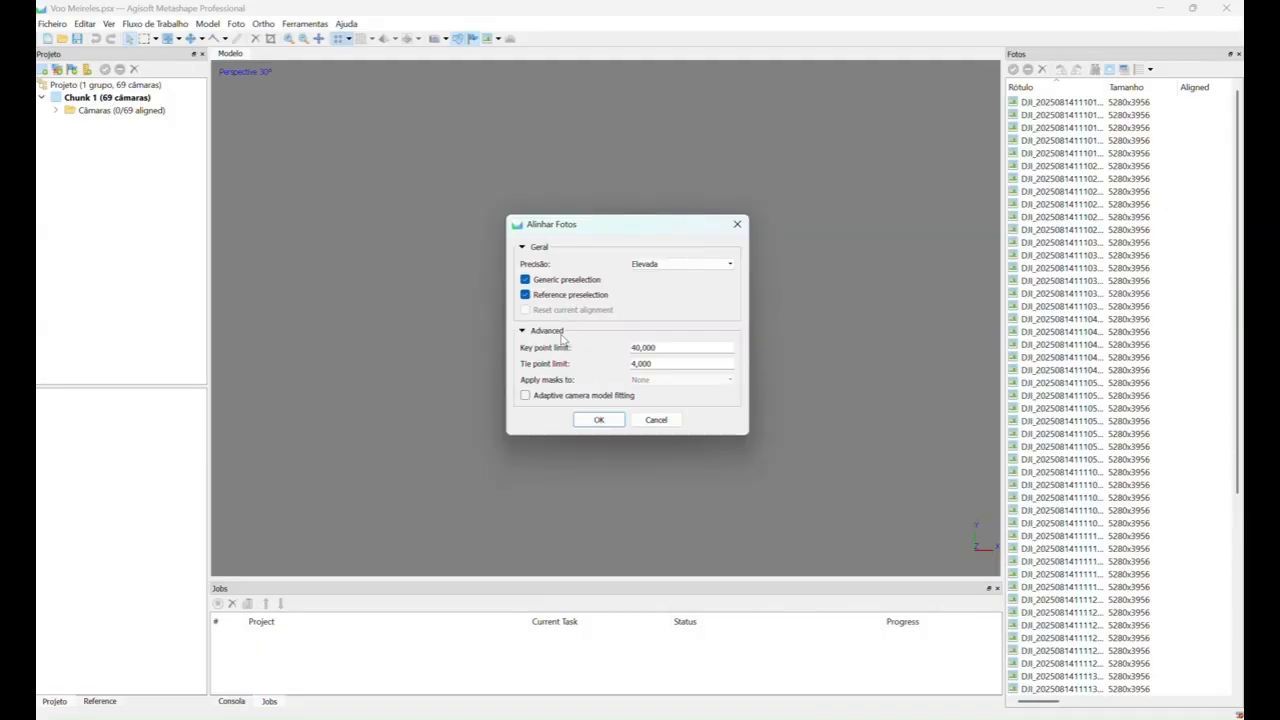
{"action": "left_click", "coordinate": [672, 346]}
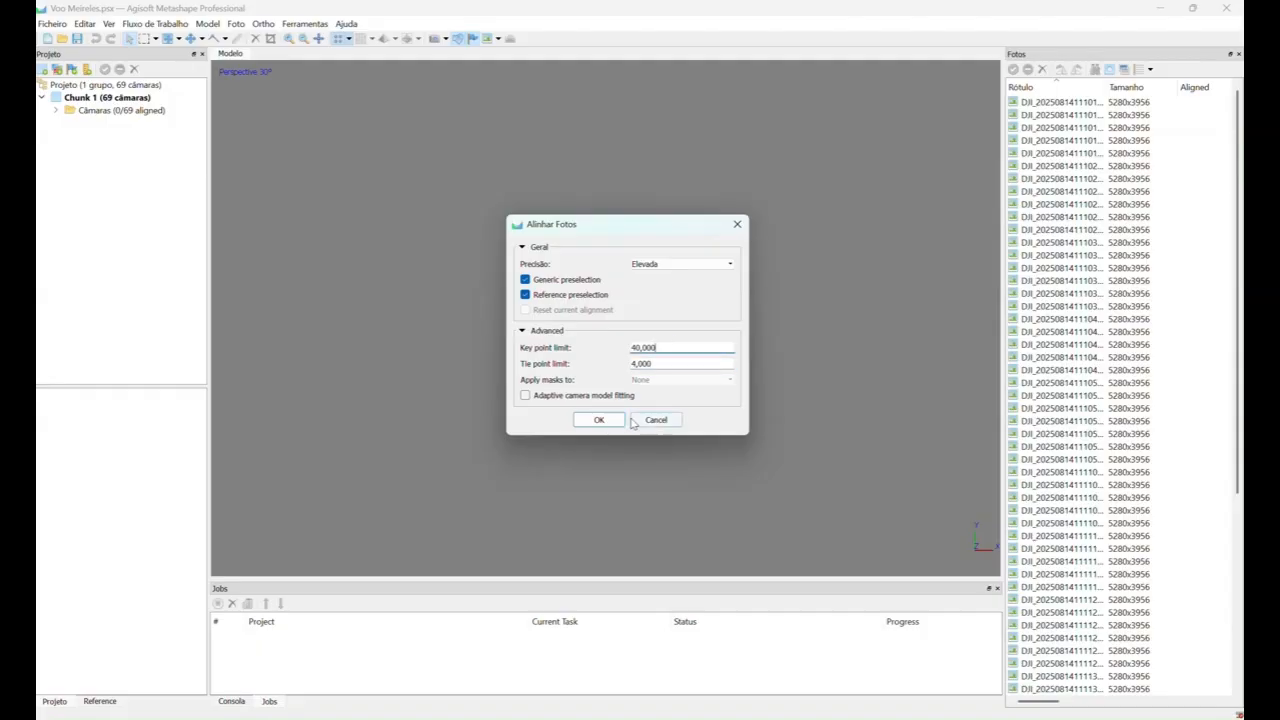
{"action": "left_click", "coordinate": [599, 420]}
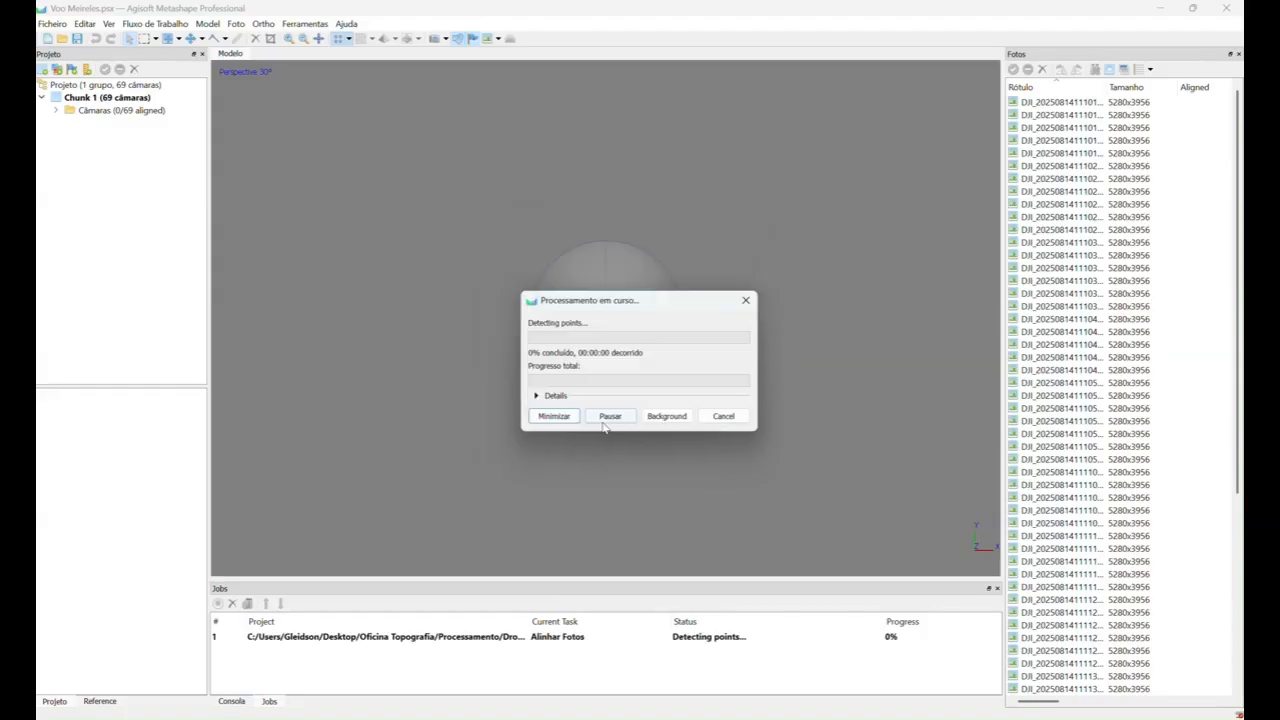
{"action": "left_click_drag", "start_coordinate": [672, 304], "coordinate": [655, 279]}
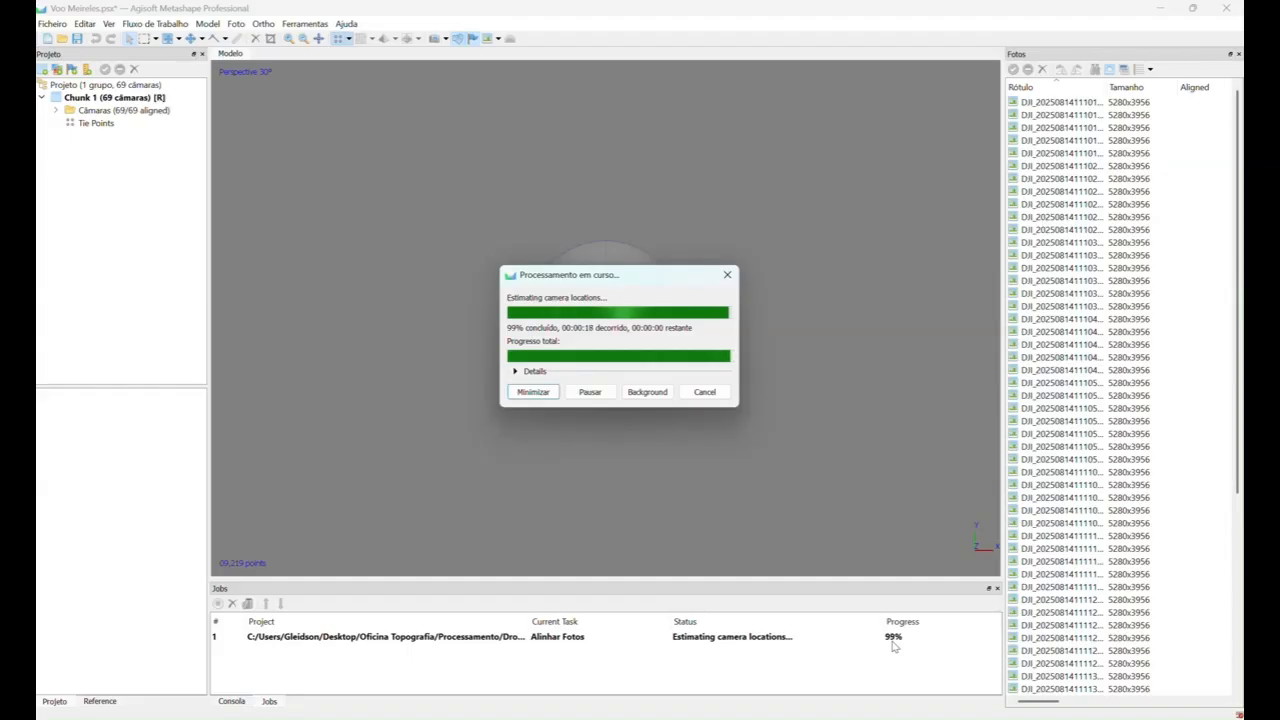
- Show the camera positions over the tie point cloud and examine them from close up and at an oblique angle
{"action": "scroll", "coordinate": [700, 378], "scroll_direction": "down", "scroll_amount": 2}
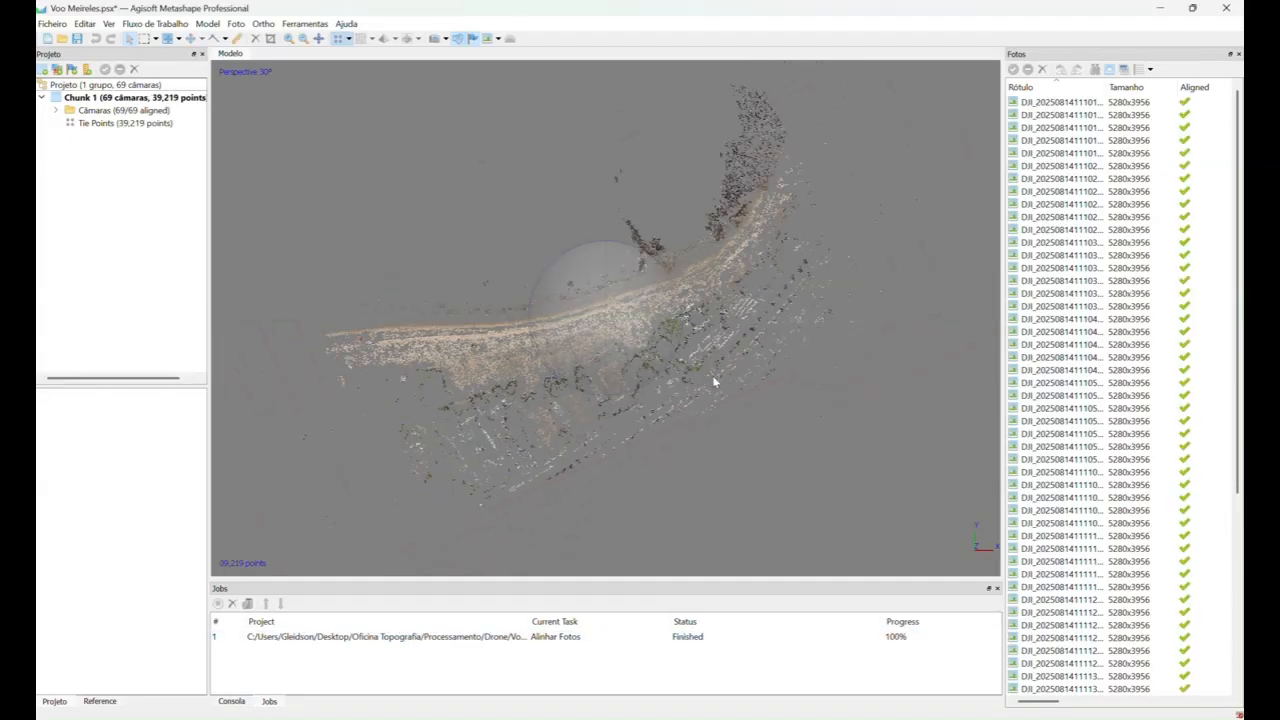
{"action": "left_click", "coordinate": [437, 44]}
{"action": "scroll", "coordinate": [495, 240], "scroll_direction": "up", "scroll_amount": 3}
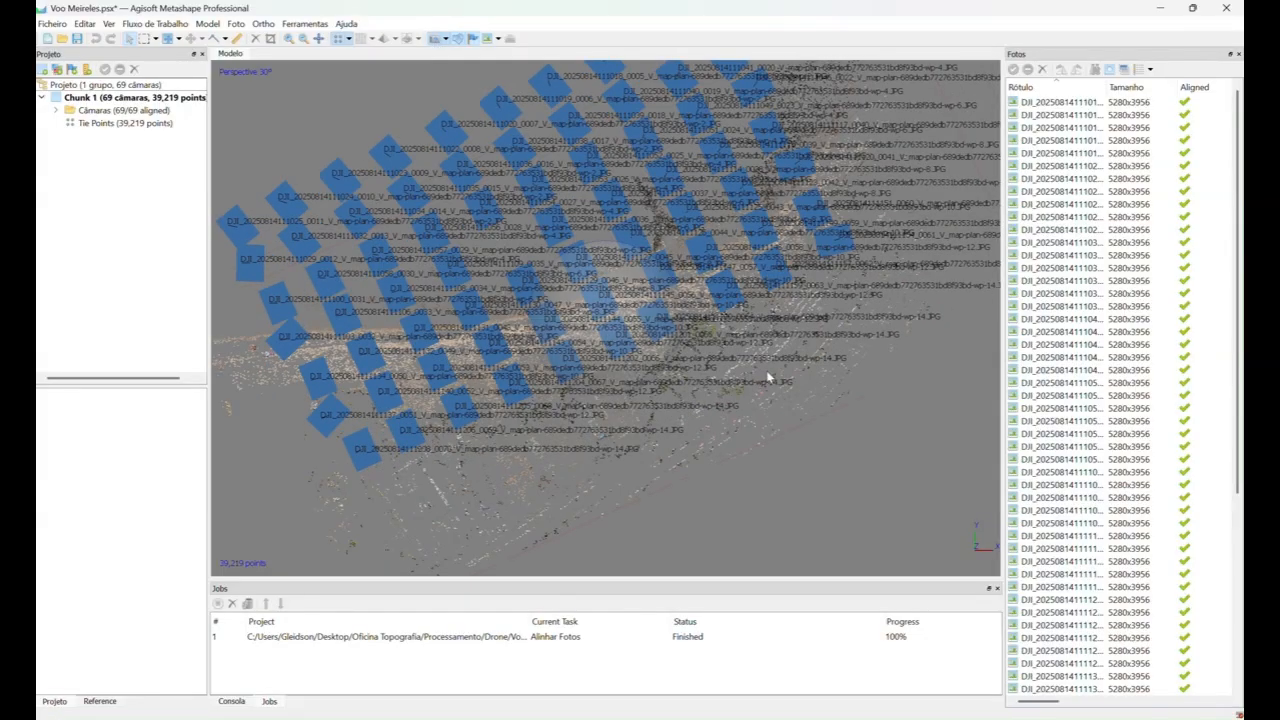
{"action": "scroll", "coordinate": [767, 370], "scroll_direction": "up", "scroll_amount": 5}
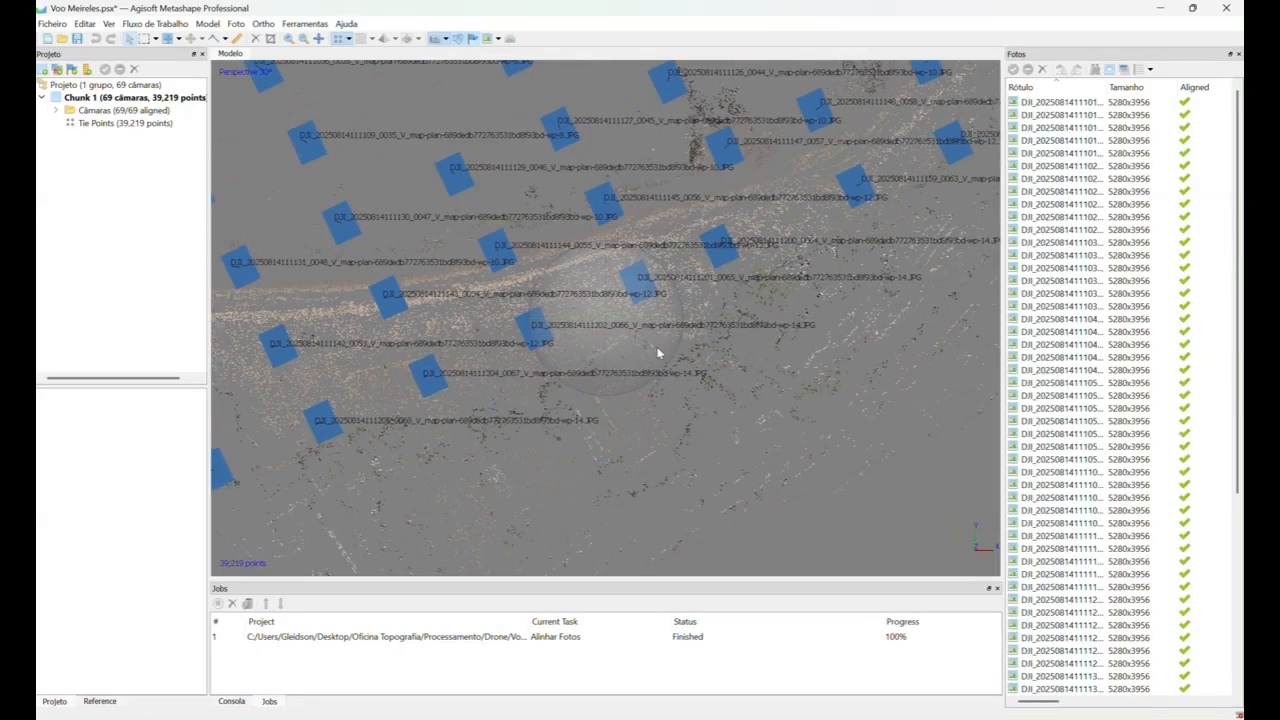
{"action": "scroll", "coordinate": [731, 343], "scroll_direction": "up", "scroll_amount": 3}
{"action": "scroll", "coordinate": [731, 350], "scroll_direction": "down", "scroll_amount": 6}
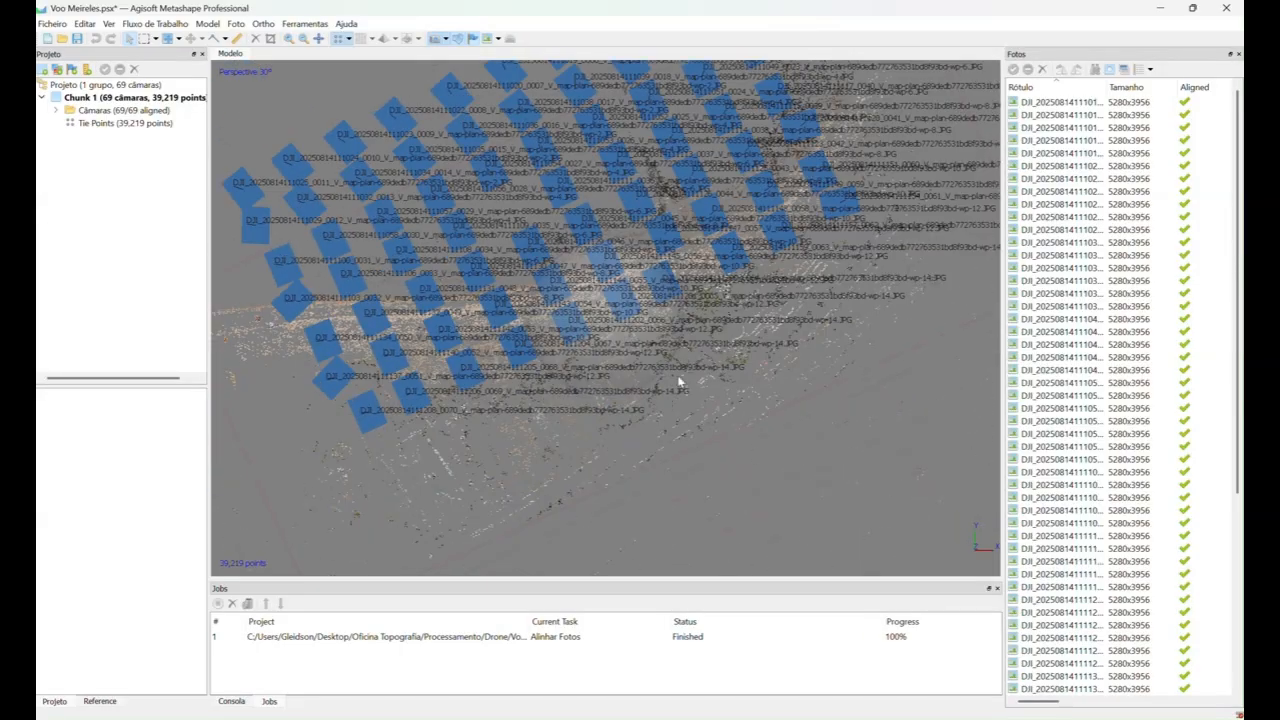
{"action": "left_click_drag", "start_coordinate": [678, 381], "coordinate": [532, 316]}
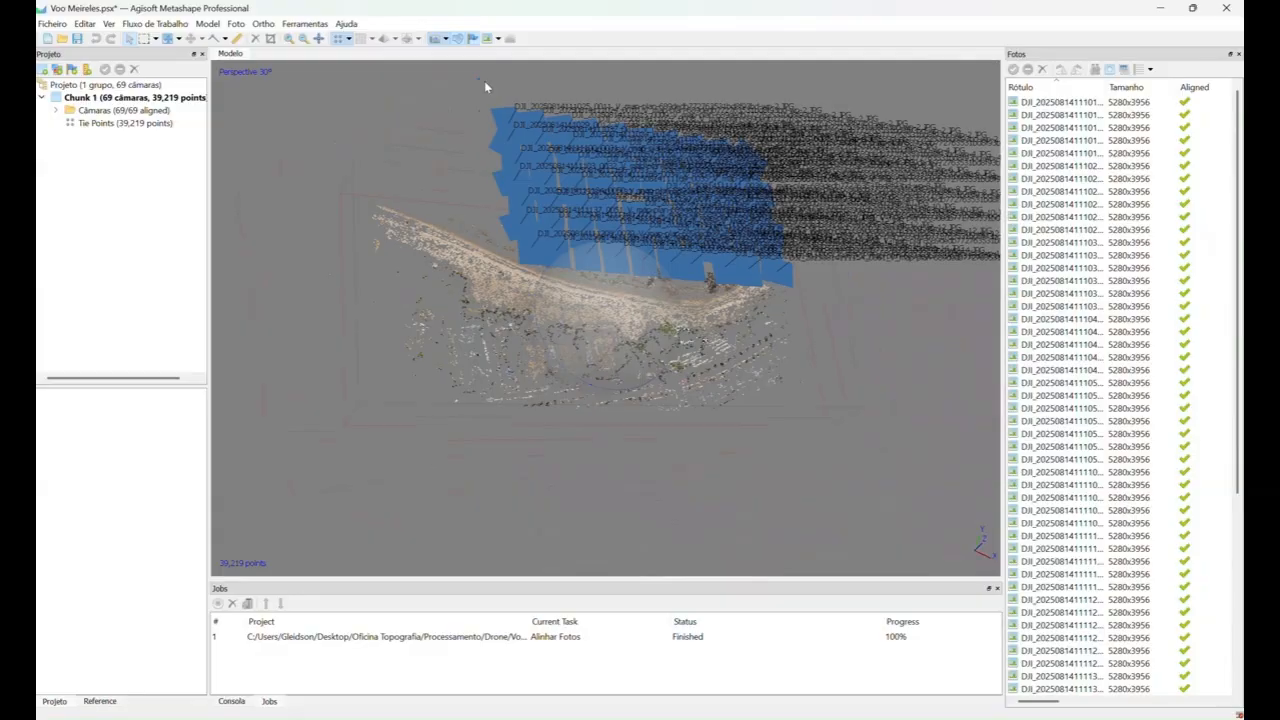
- Hide the camera positions, inspect the tie point cloud from several angles and reset the model view
{"action": "left_click", "coordinate": [438, 38]}
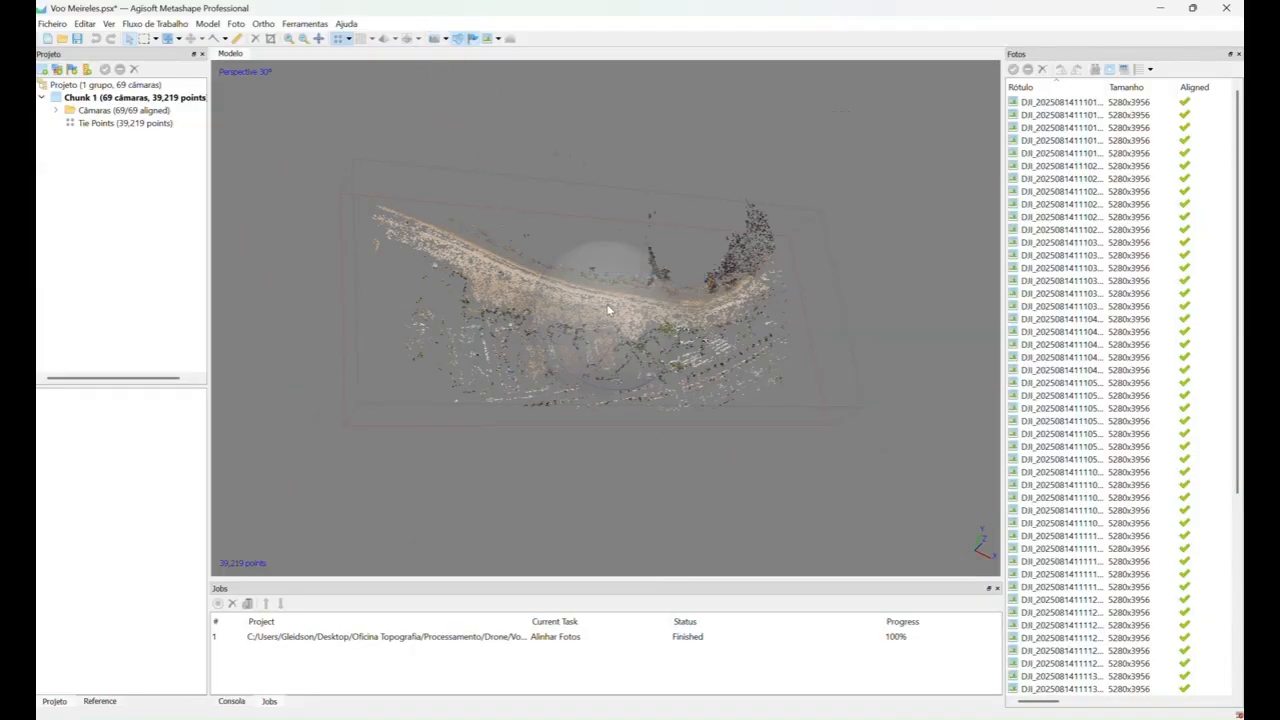
{"action": "left_click_drag", "start_coordinate": [609, 310], "coordinate": [639, 292]}
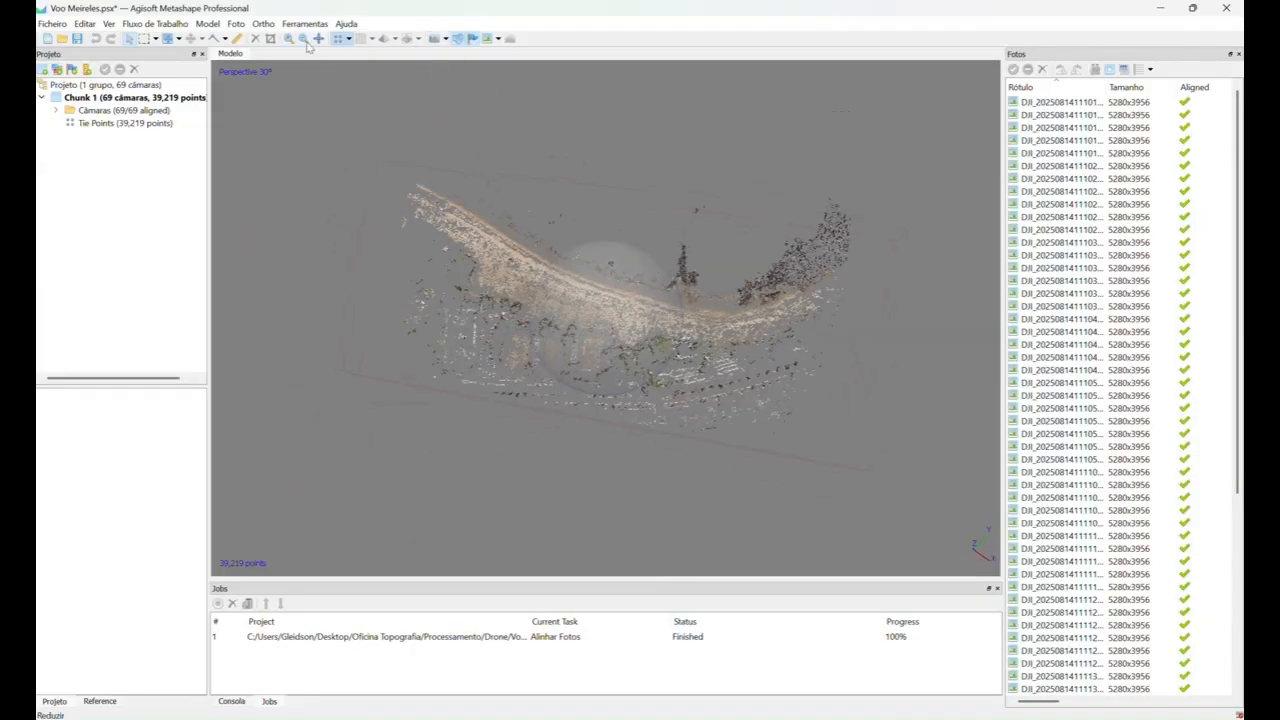
{"action": "scroll", "coordinate": [327, 65], "scroll_direction": "up", "scroll_amount": 3}
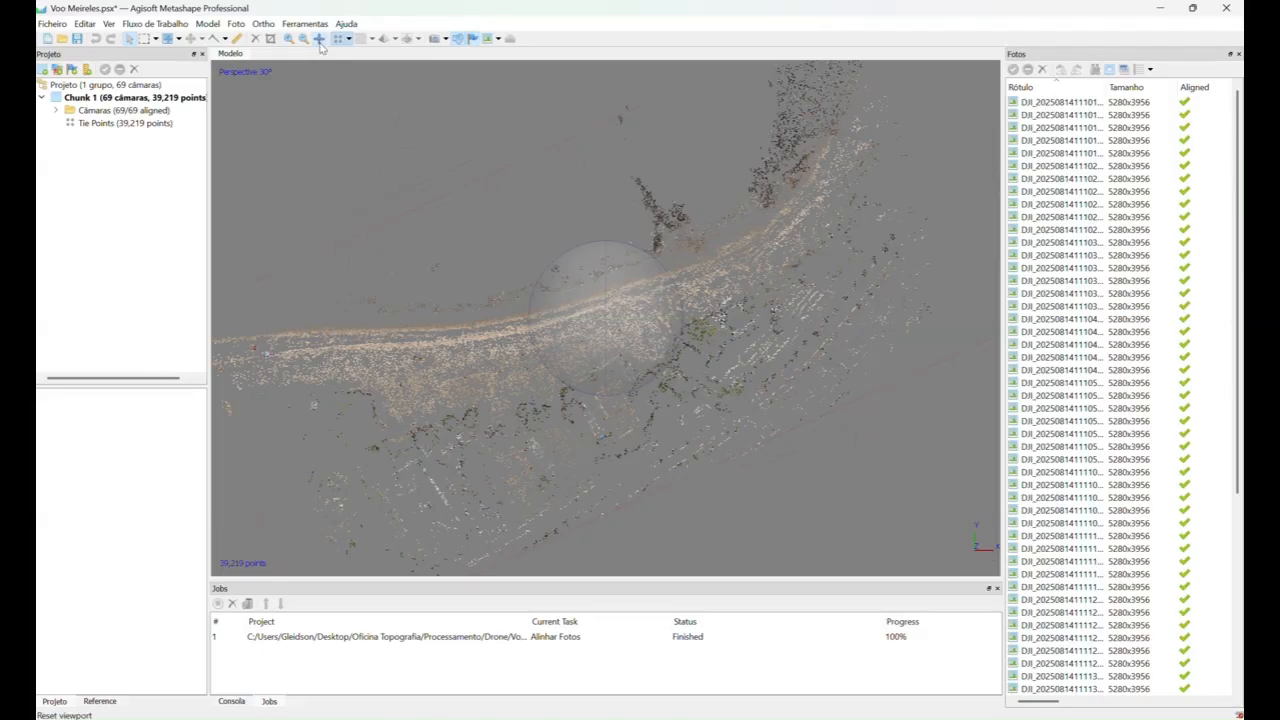
{"action": "left_click_drag", "start_coordinate": [783, 313], "coordinate": [422, 126]}
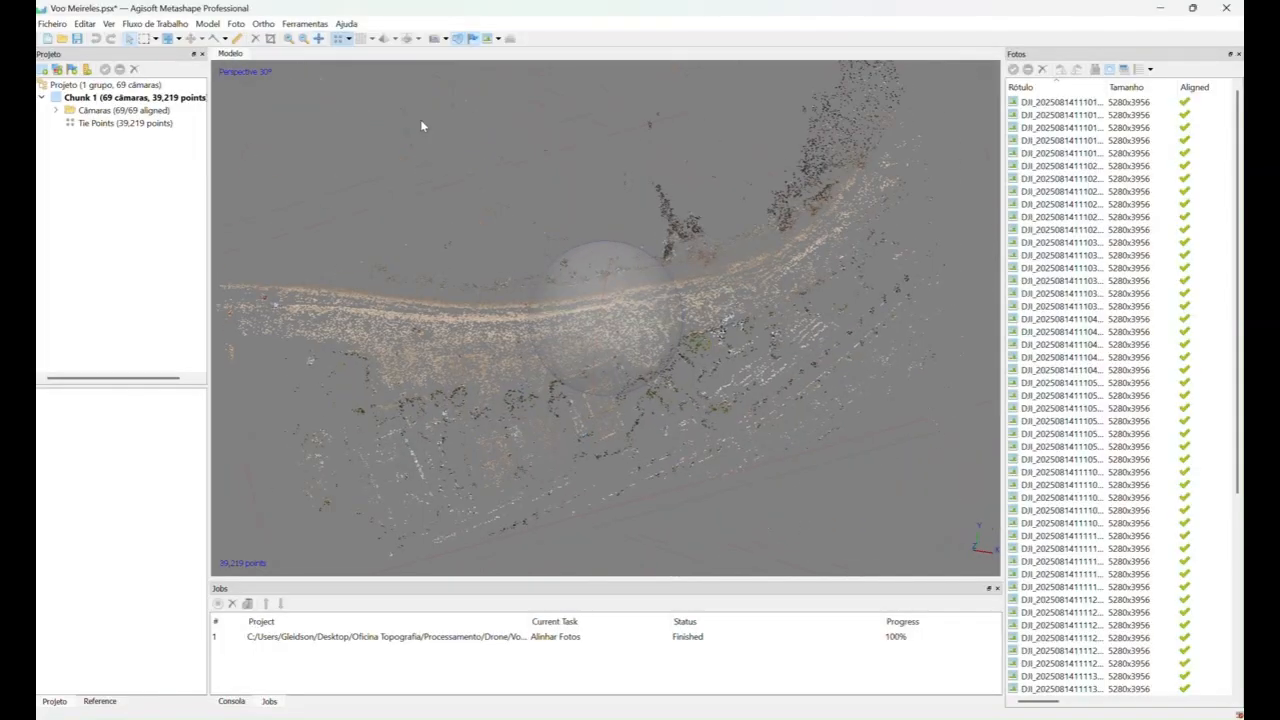
{"action": "left_click", "coordinate": [319, 41]}
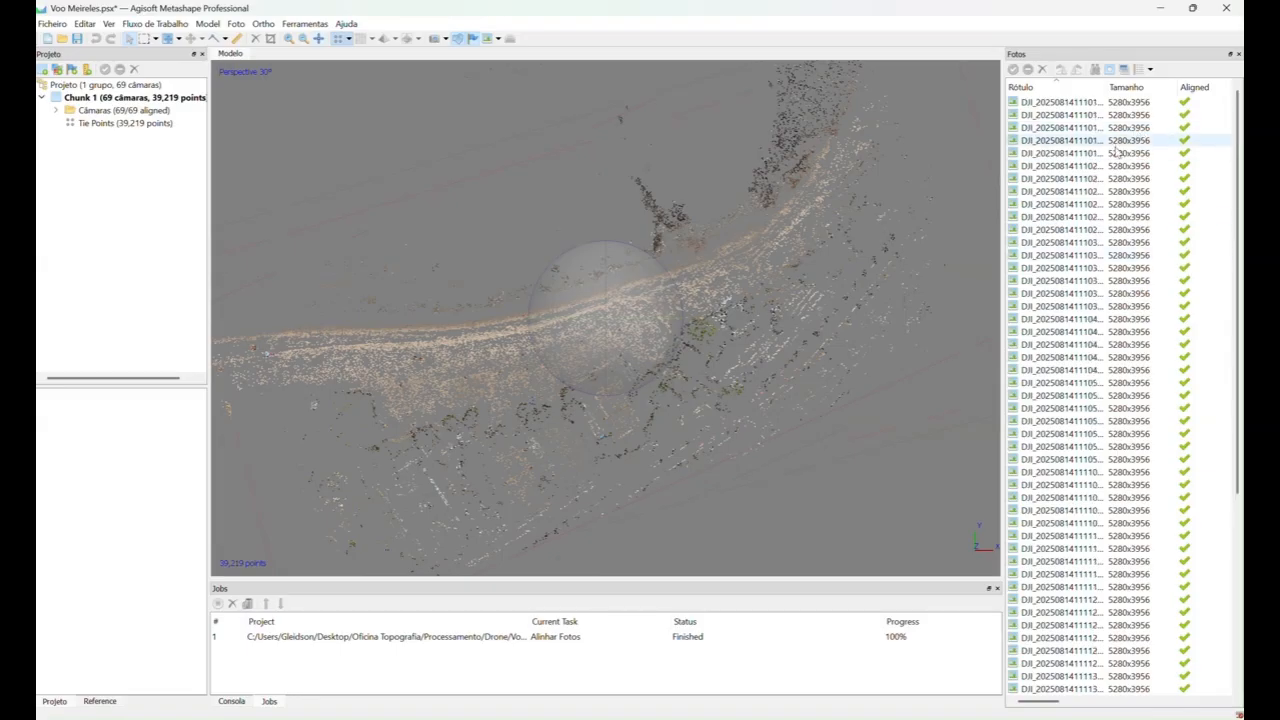
- Look through the whole photo list and check the Aligned status of every drone photo
{"action": "scroll", "coordinate": [1152, 500], "scroll_direction": "down", "scroll_amount": 7}
{"action": "scroll", "coordinate": [1155, 540], "scroll_direction": "up", "scroll_amount": 7}
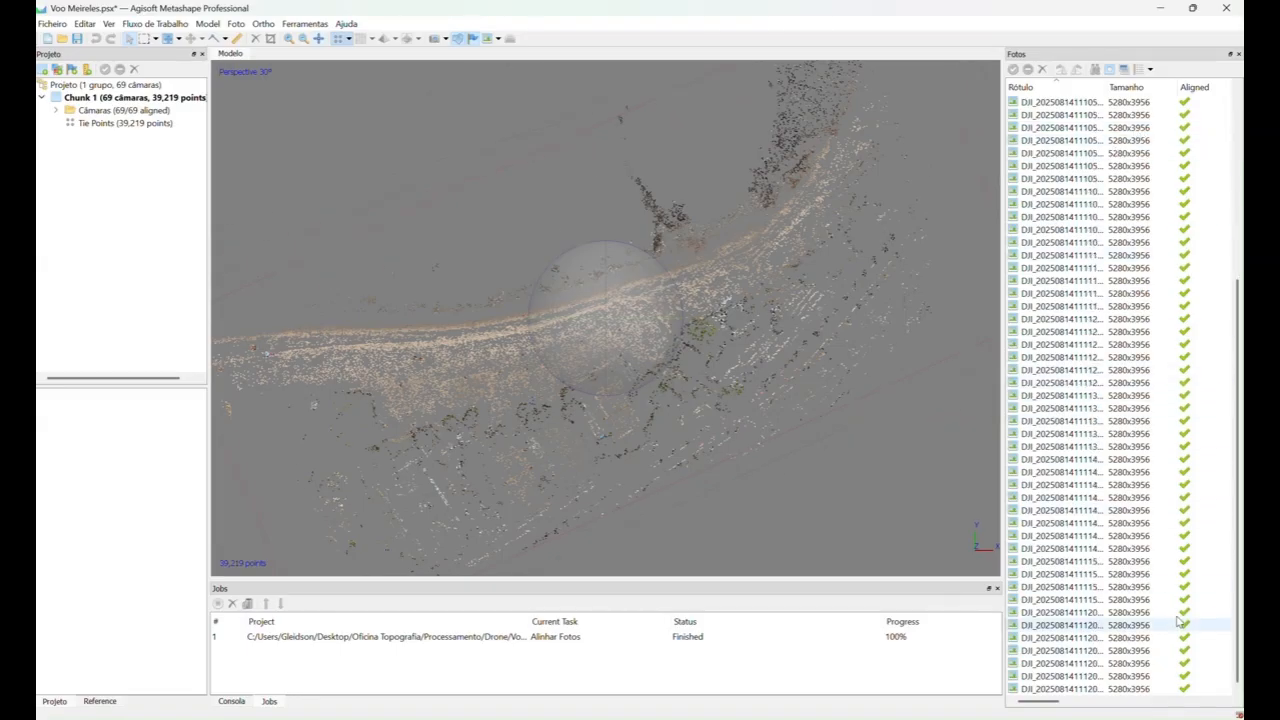
{"action": "scroll", "coordinate": [1100, 105], "scroll_direction": "down", "scroll_amount": 7}
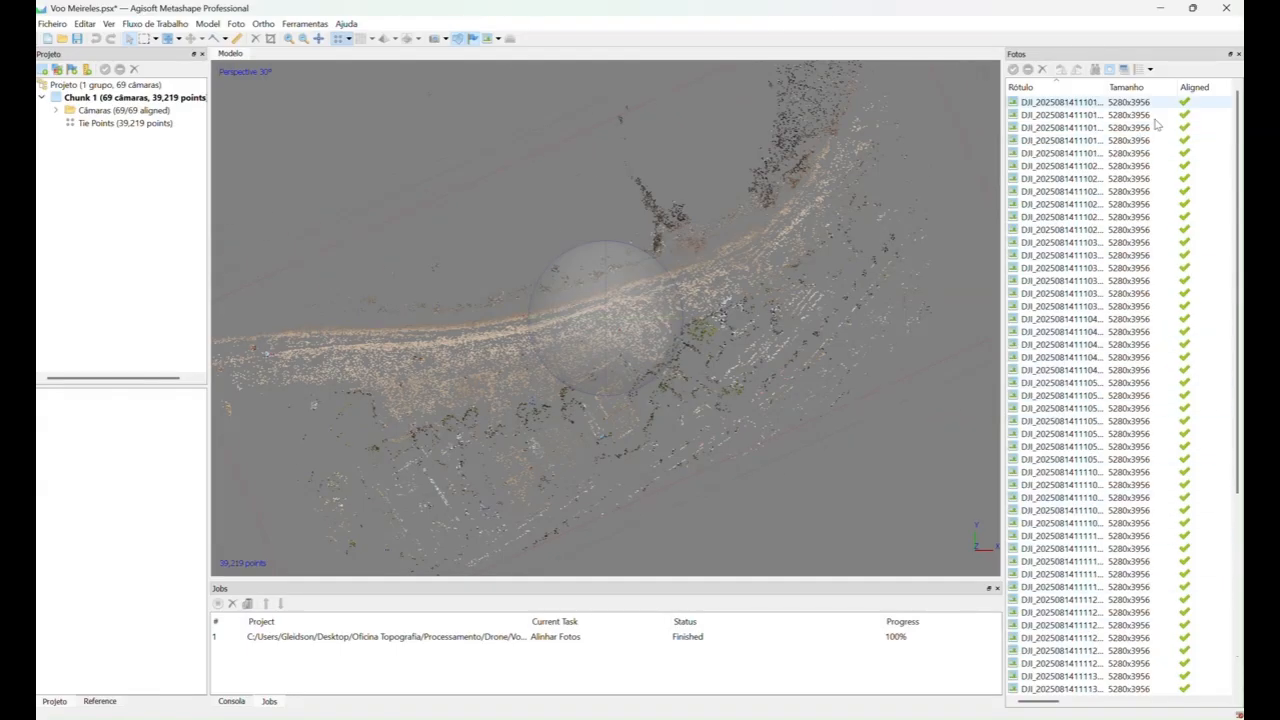
{"action": "scroll", "coordinate": [1138, 217], "scroll_direction": "up", "scroll_amount": 7}
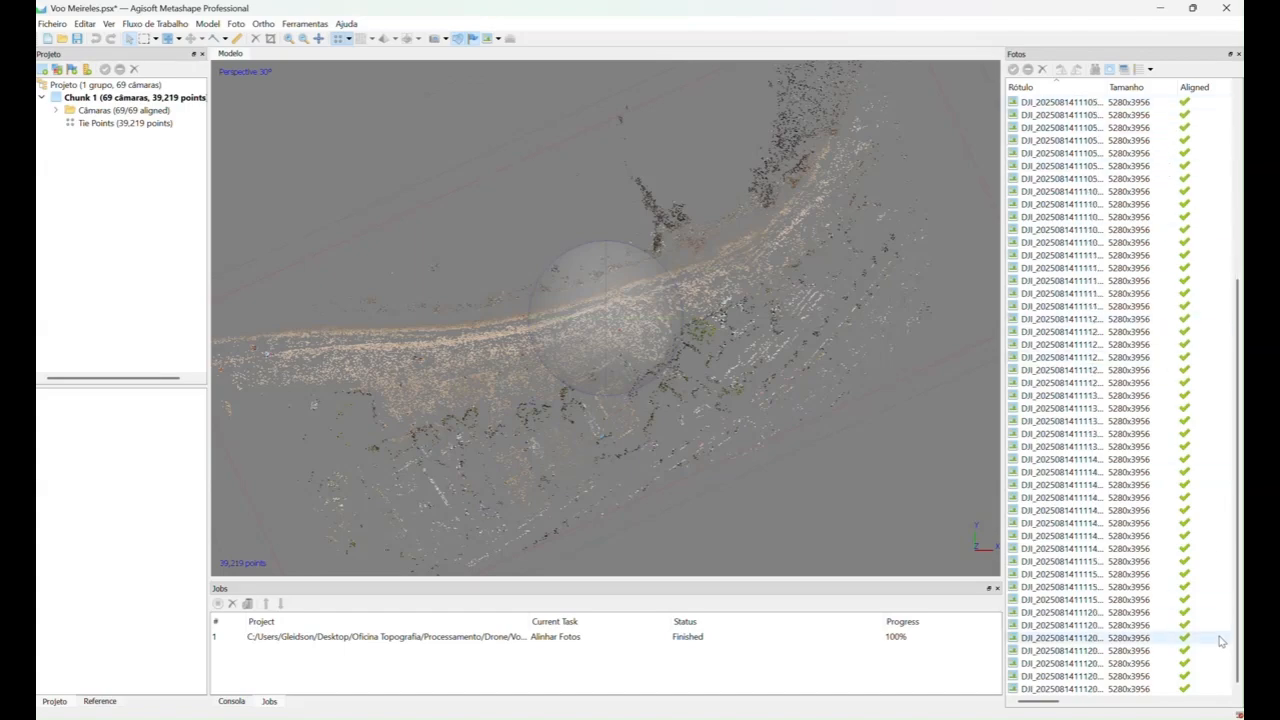
{"action": "scroll", "coordinate": [1198, 652], "scroll_direction": "down", "scroll_amount": 7}
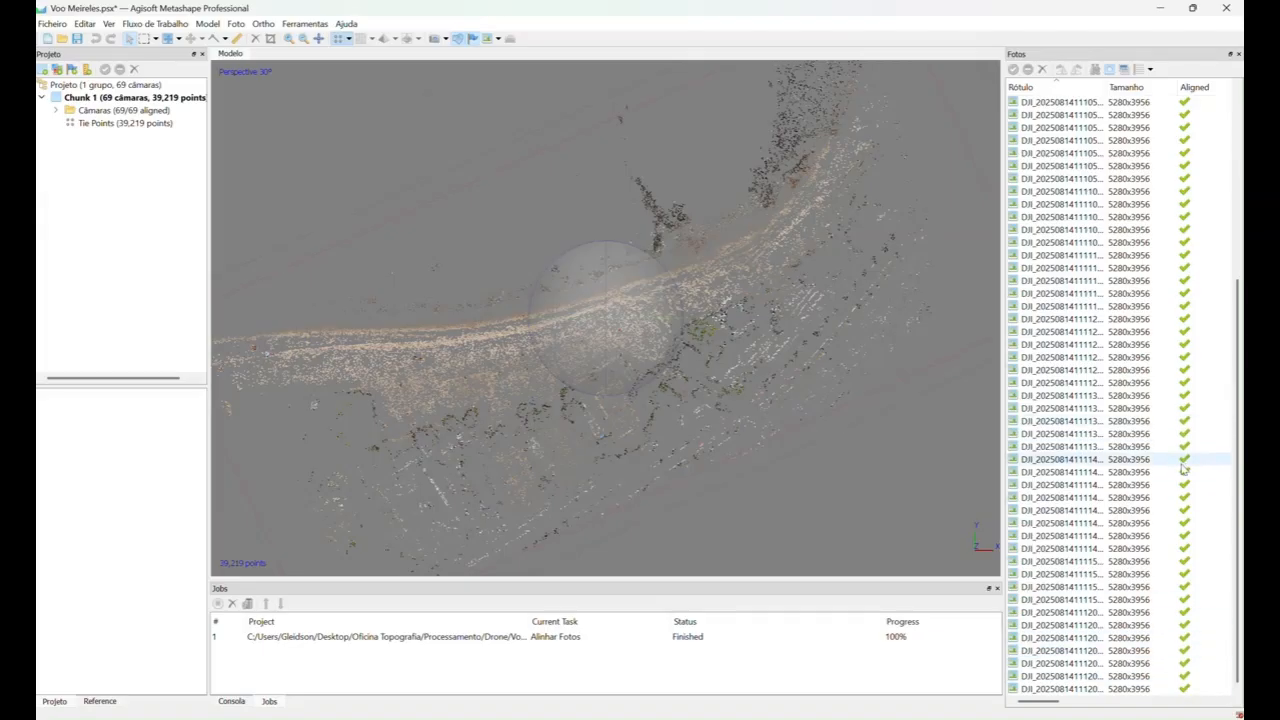
{"action": "scroll", "coordinate": [1184, 258], "scroll_direction": "up", "scroll_amount": 2}
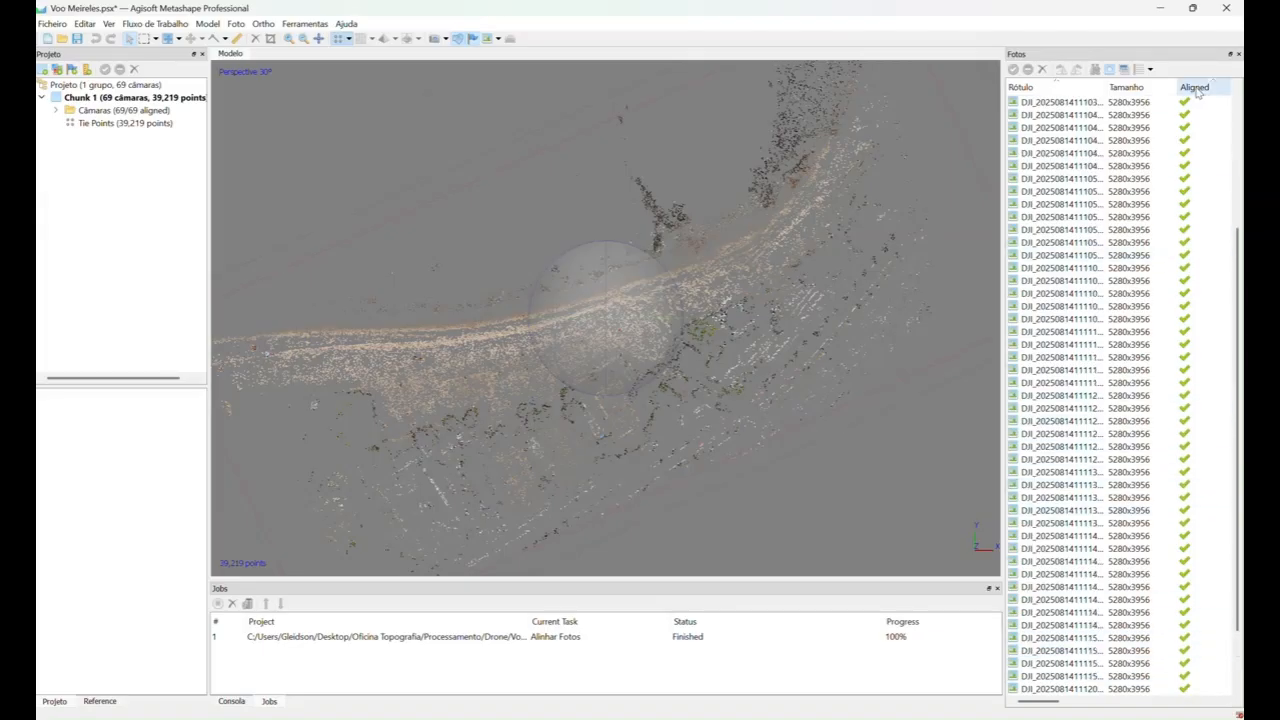
{"action": "scroll", "coordinate": [1200, 110], "scroll_direction": "up", "scroll_amount": 2}
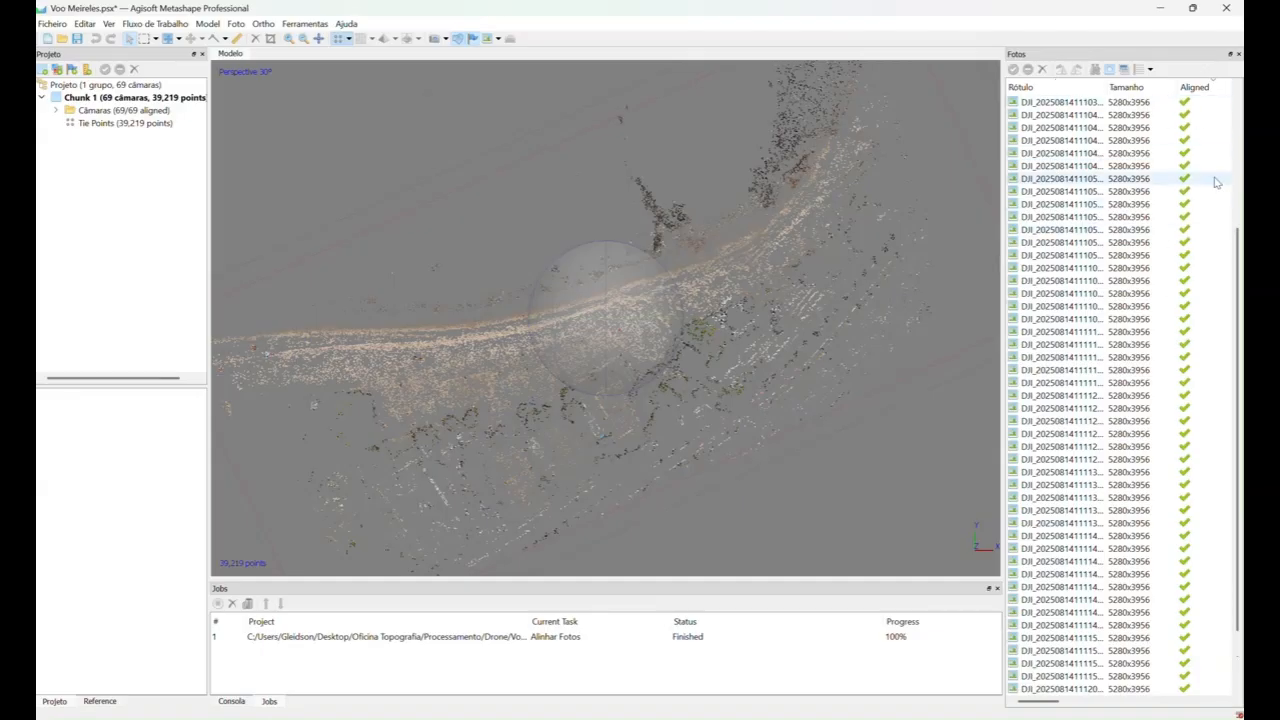
{"action": "scroll", "coordinate": [1205, 137], "scroll_direction": "up", "scroll_amount": 3}
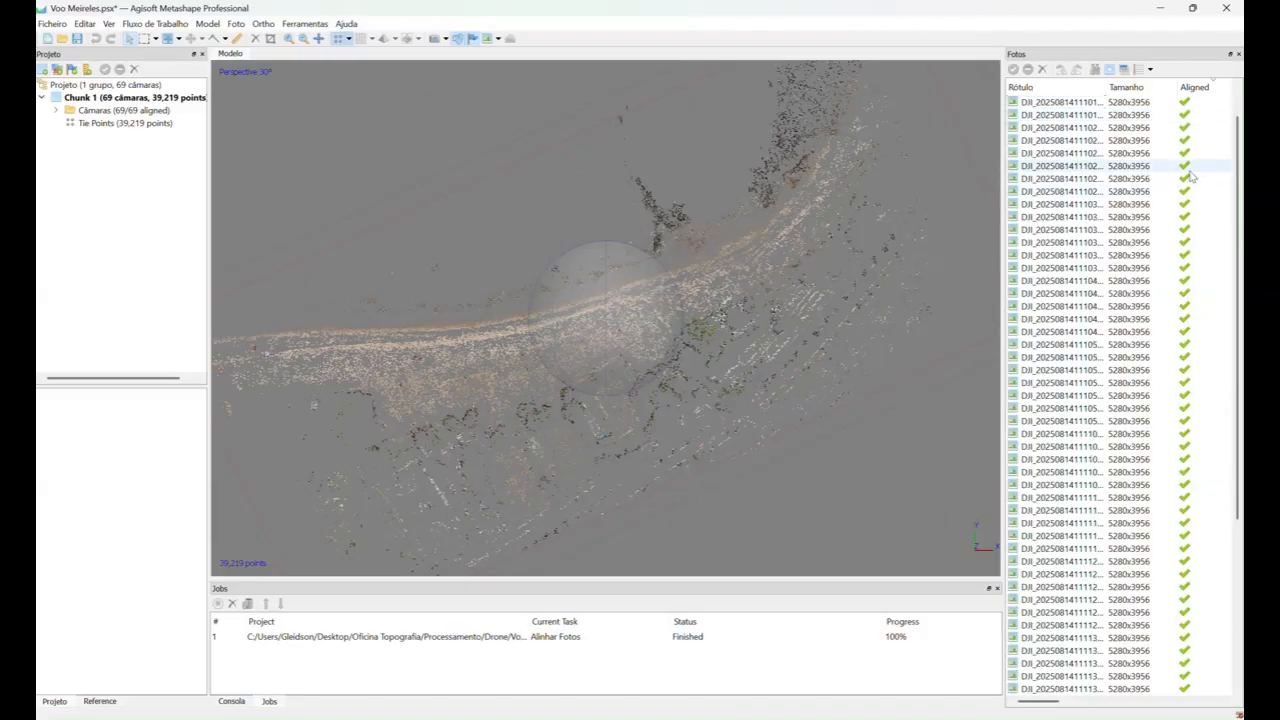
{"action": "scroll", "coordinate": [1197, 168], "scroll_direction": "down", "scroll_amount": 7}
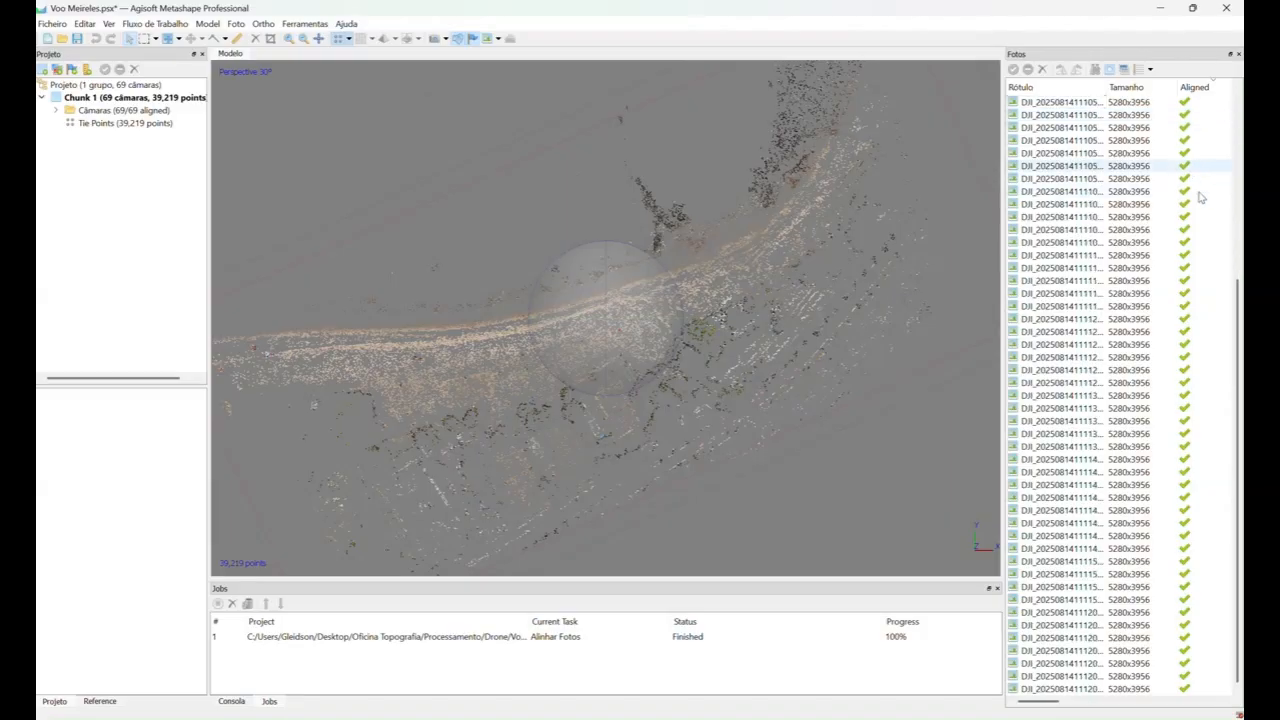
{"action": "left_click", "coordinate": [1187, 652]}
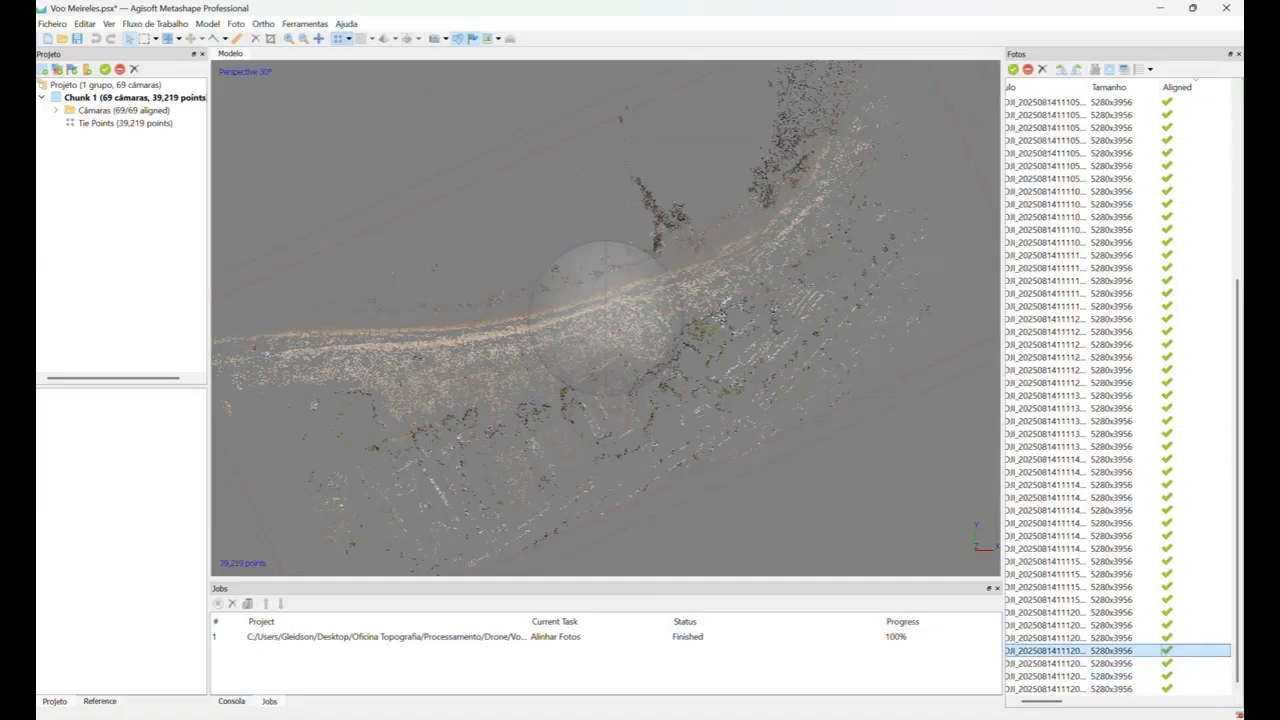
{"action": "left_click_drag", "start_coordinate": [1055, 704], "coordinate": [1003, 712]}
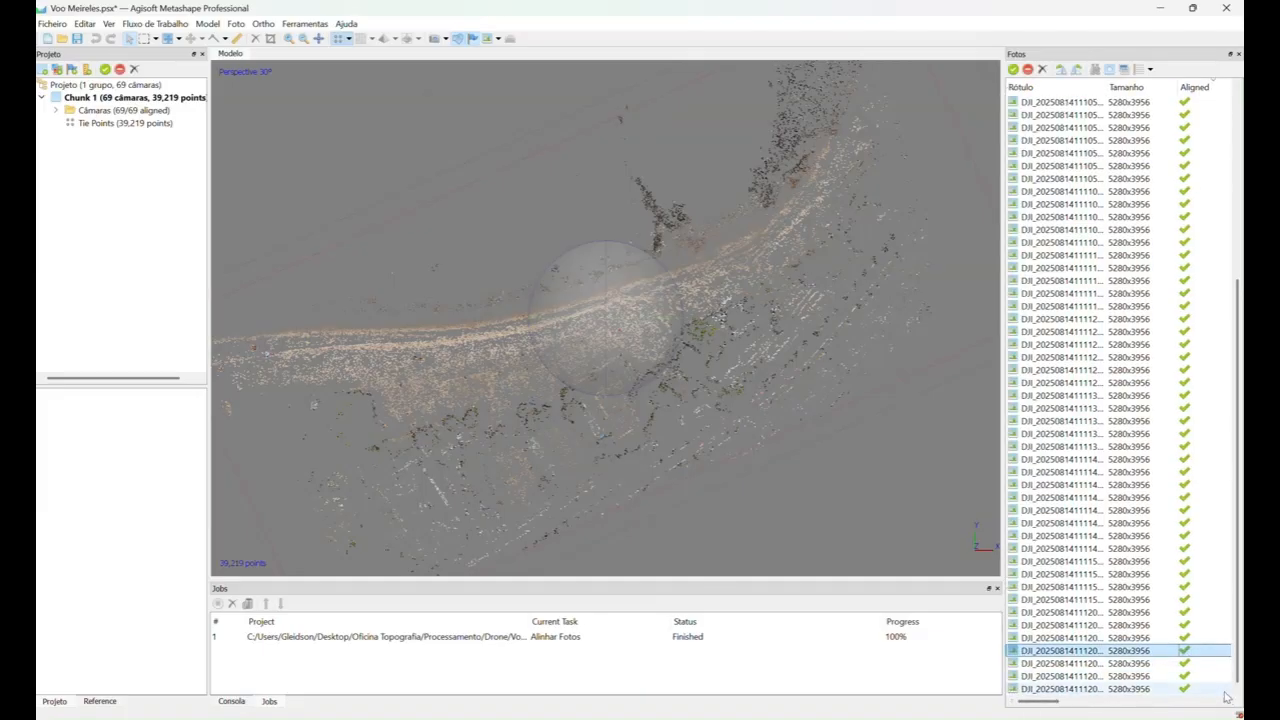
- Select the last four photos in the list and run the camera alignment on them again
{"action": "left_click", "coordinate": [1145, 690], "text": "shift"}
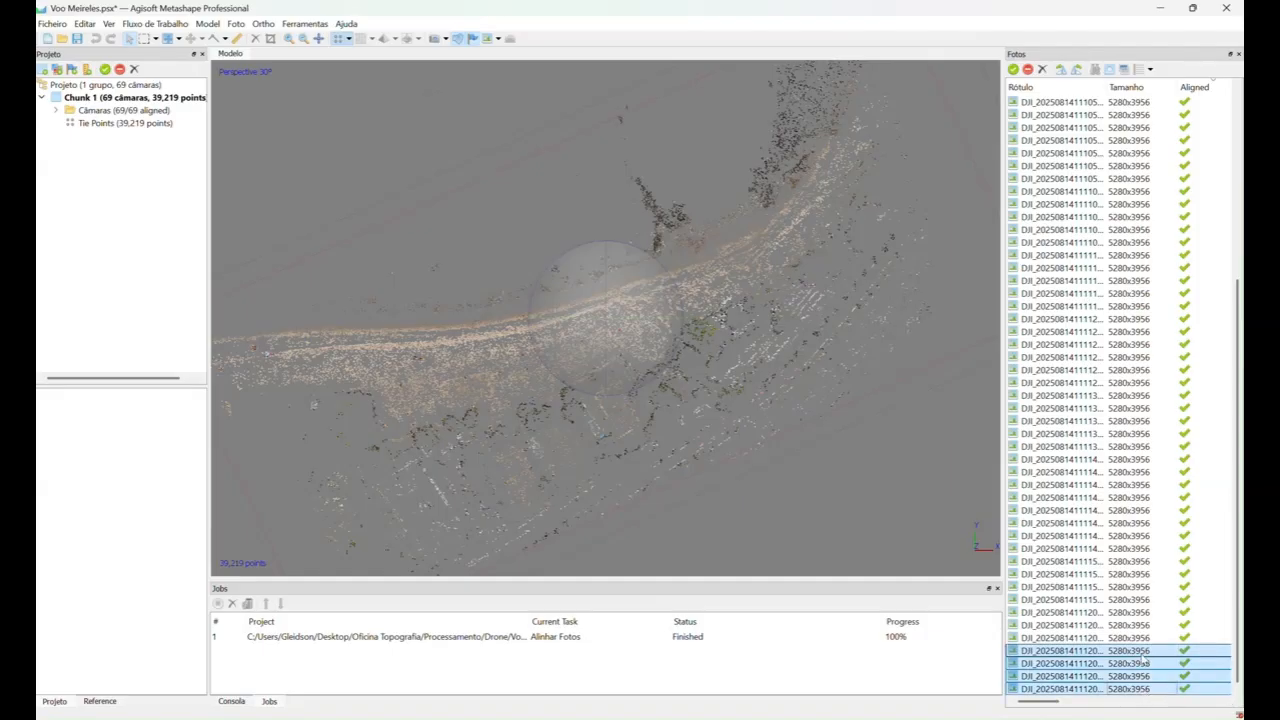
{"action": "right_click", "coordinate": [1145, 690]}
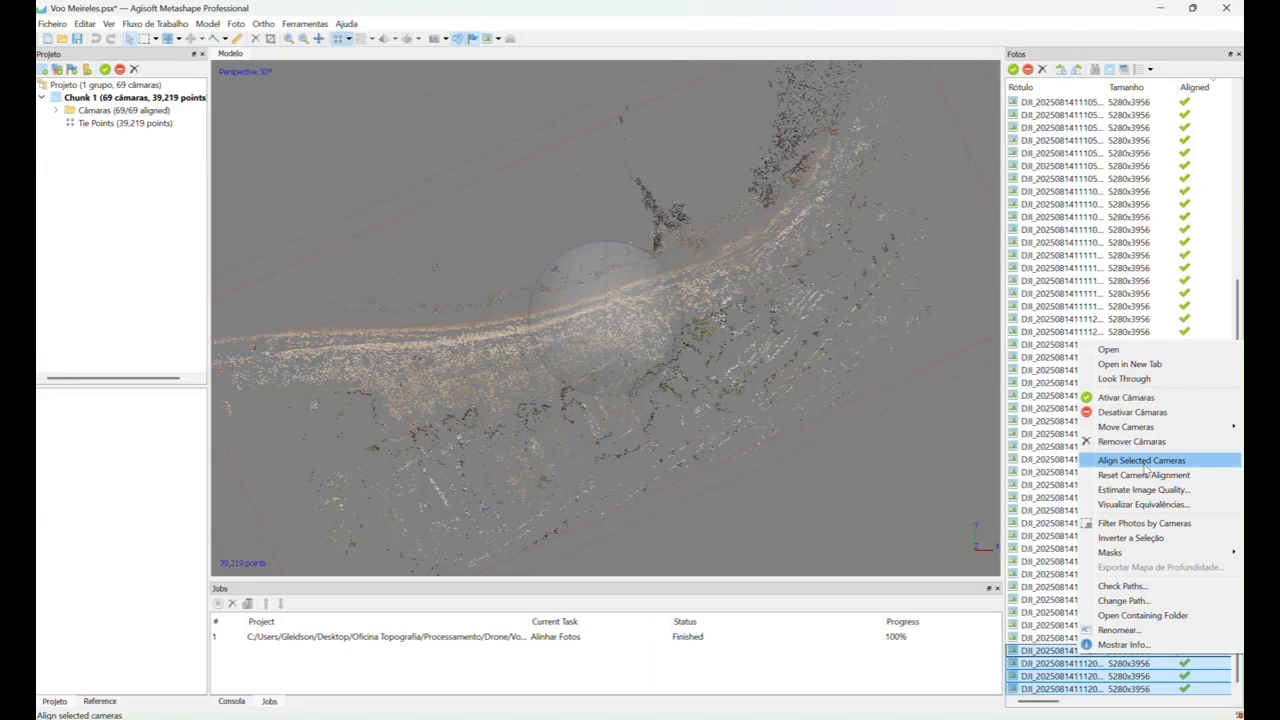
{"action": "left_click", "coordinate": [1141, 460]}
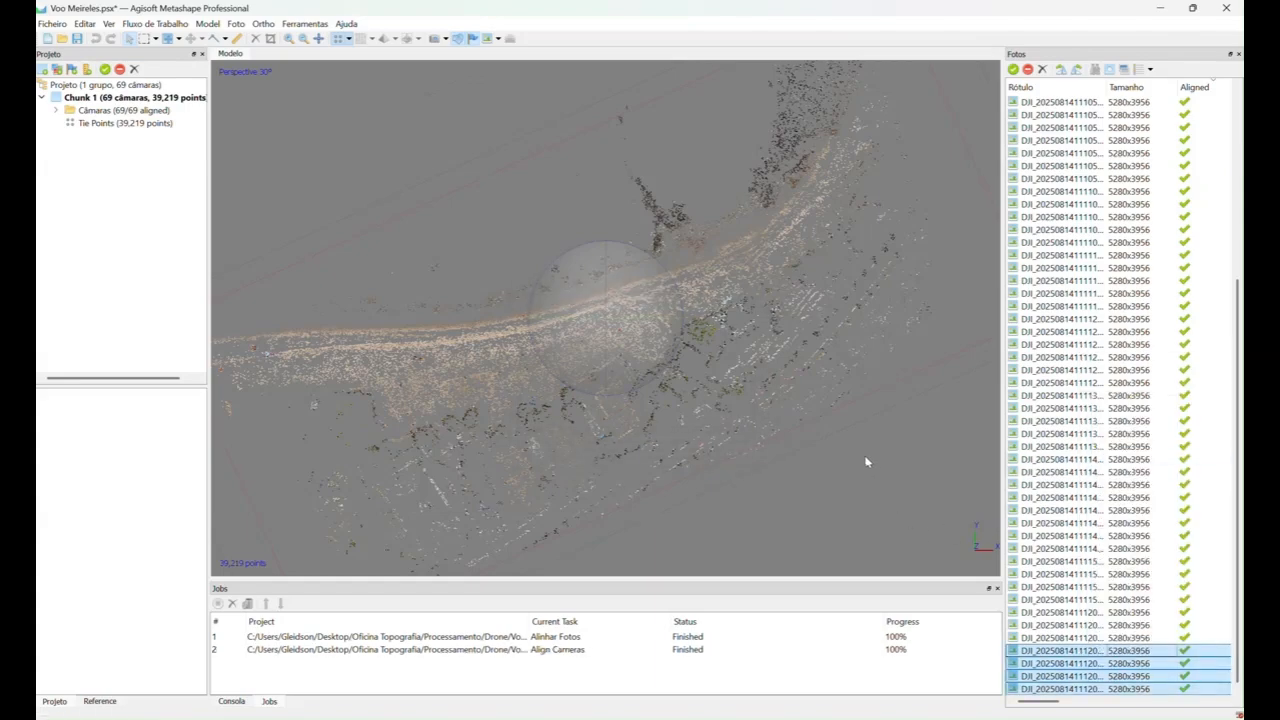
{"action": "left_click", "coordinate": [1195, 676]}
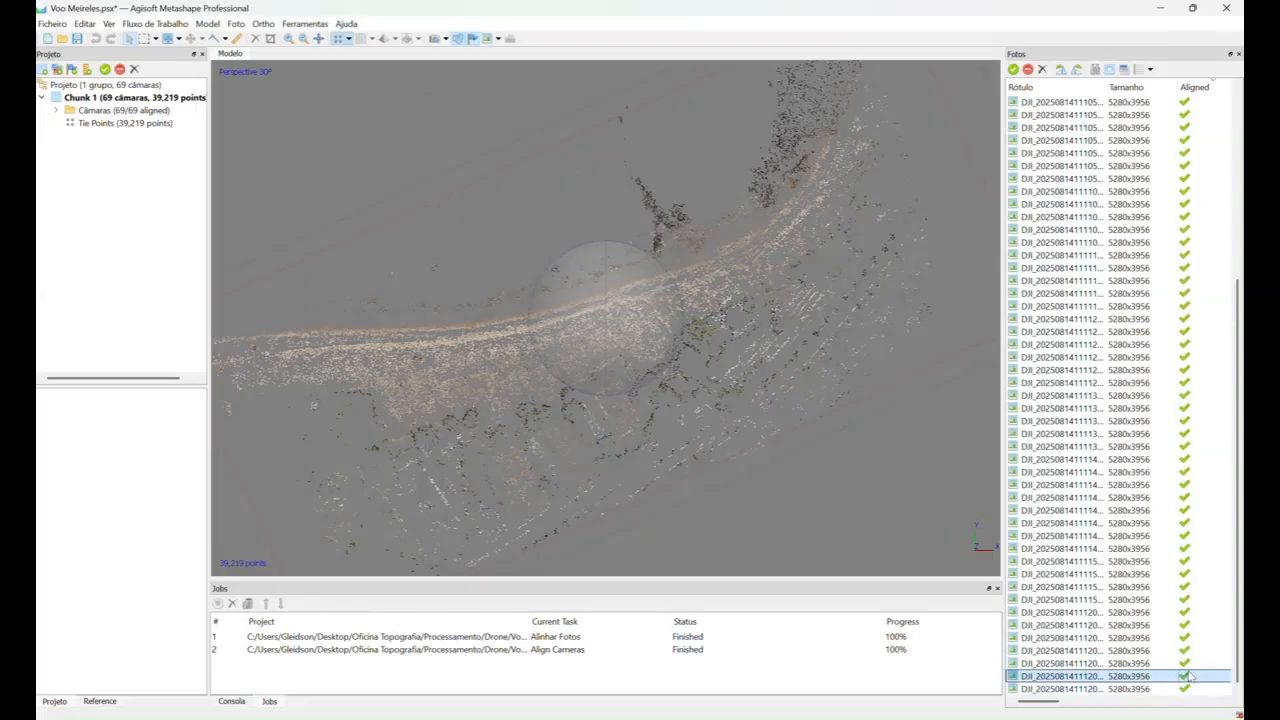
{"action": "left_click_drag", "start_coordinate": [1056, 702], "coordinate": [1034, 703]}
{"action": "left_click_drag", "start_coordinate": [997, 654], "coordinate": [978, 656]}
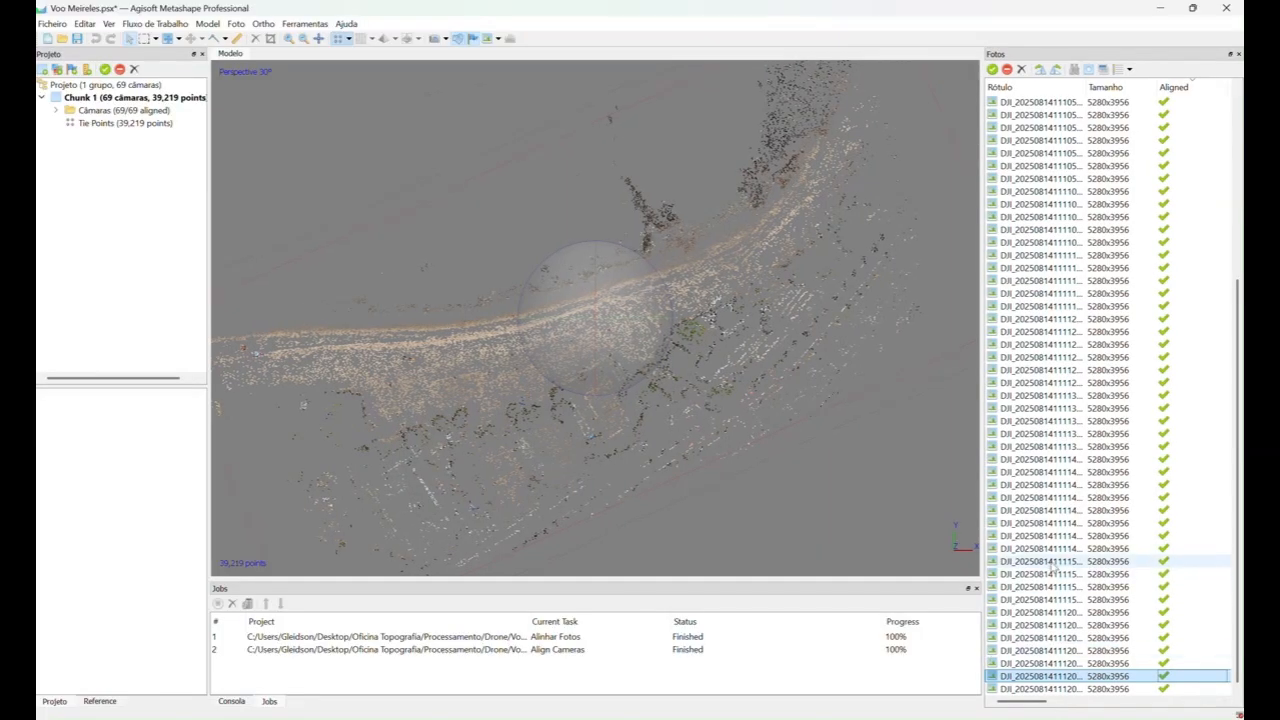
{"action": "left_click_drag", "start_coordinate": [863, 437], "coordinate": [727, 372]}
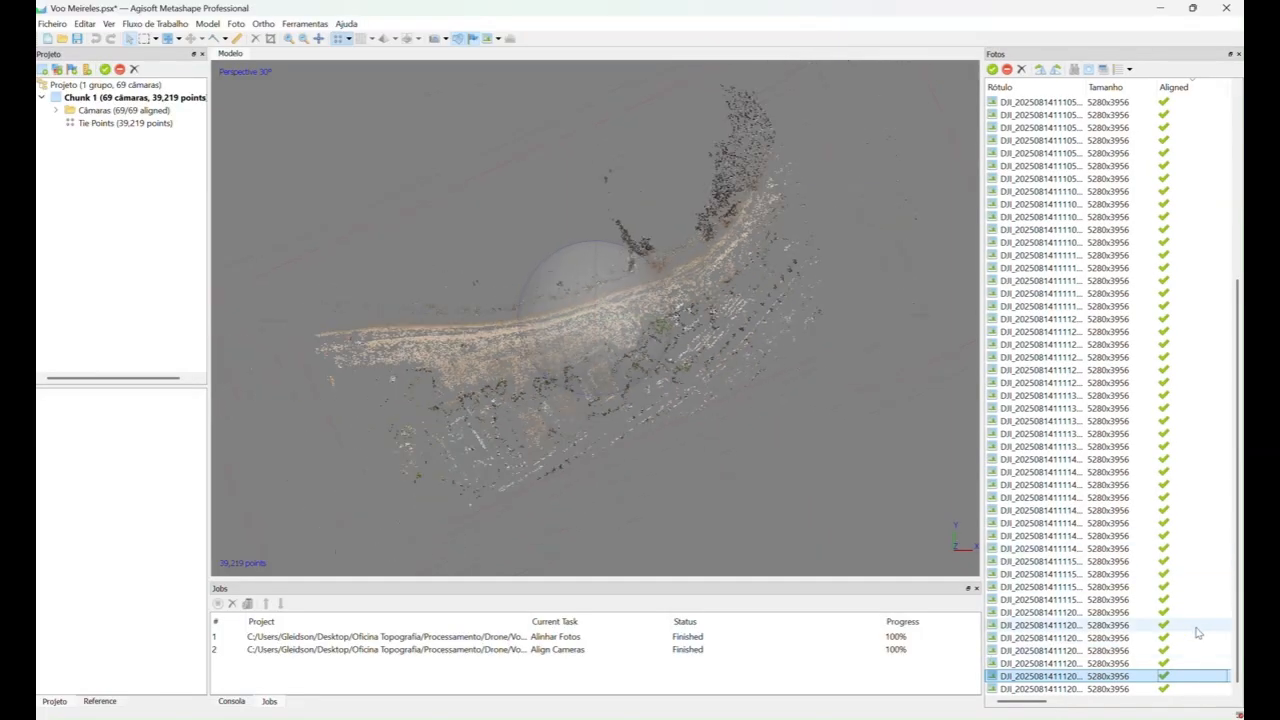
{"action": "scroll", "coordinate": [1149, 591], "scroll_direction": "up", "scroll_amount": 1}
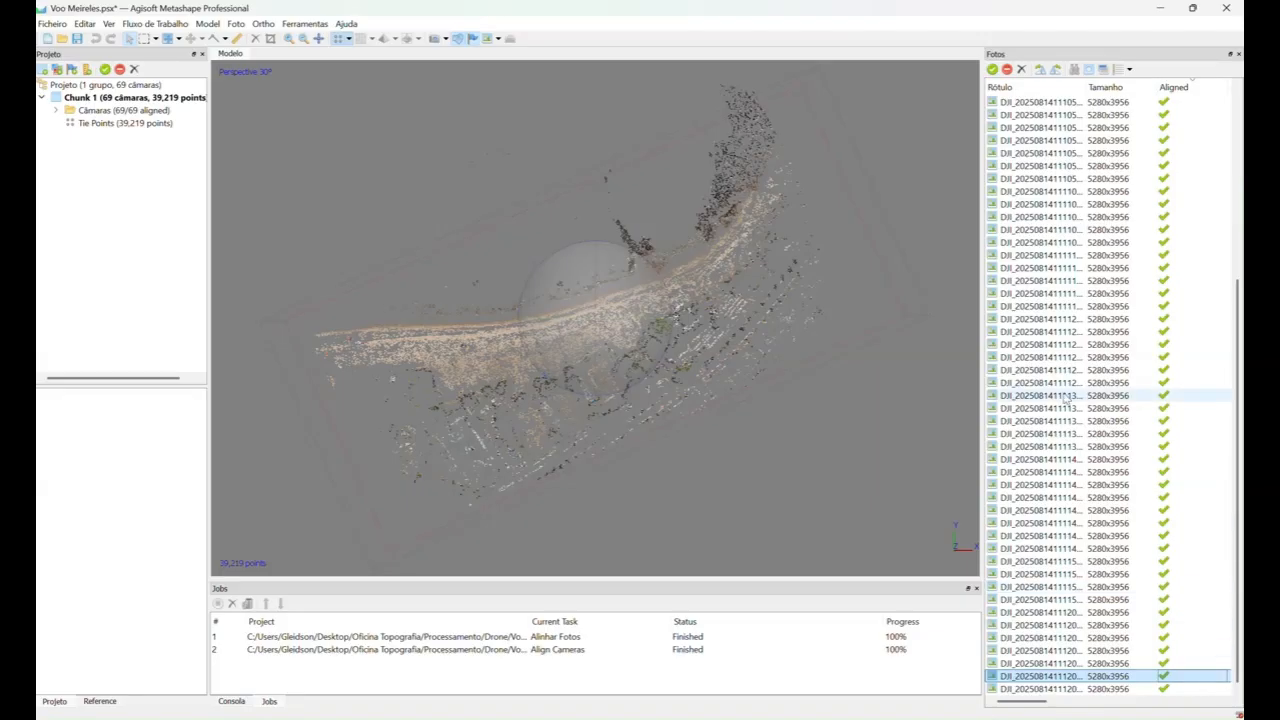
{"action": "left_click", "coordinate": [1104, 689], "text": "shift"}
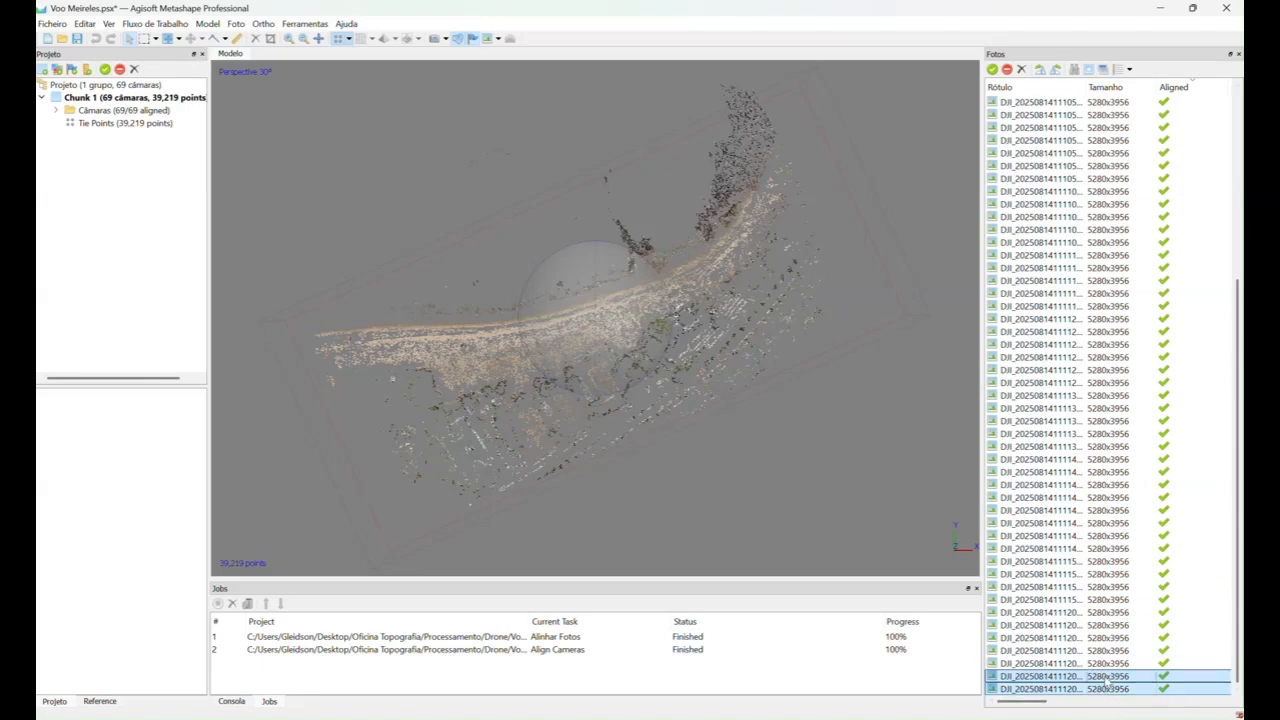
{"action": "right_click", "coordinate": [1107, 683]}
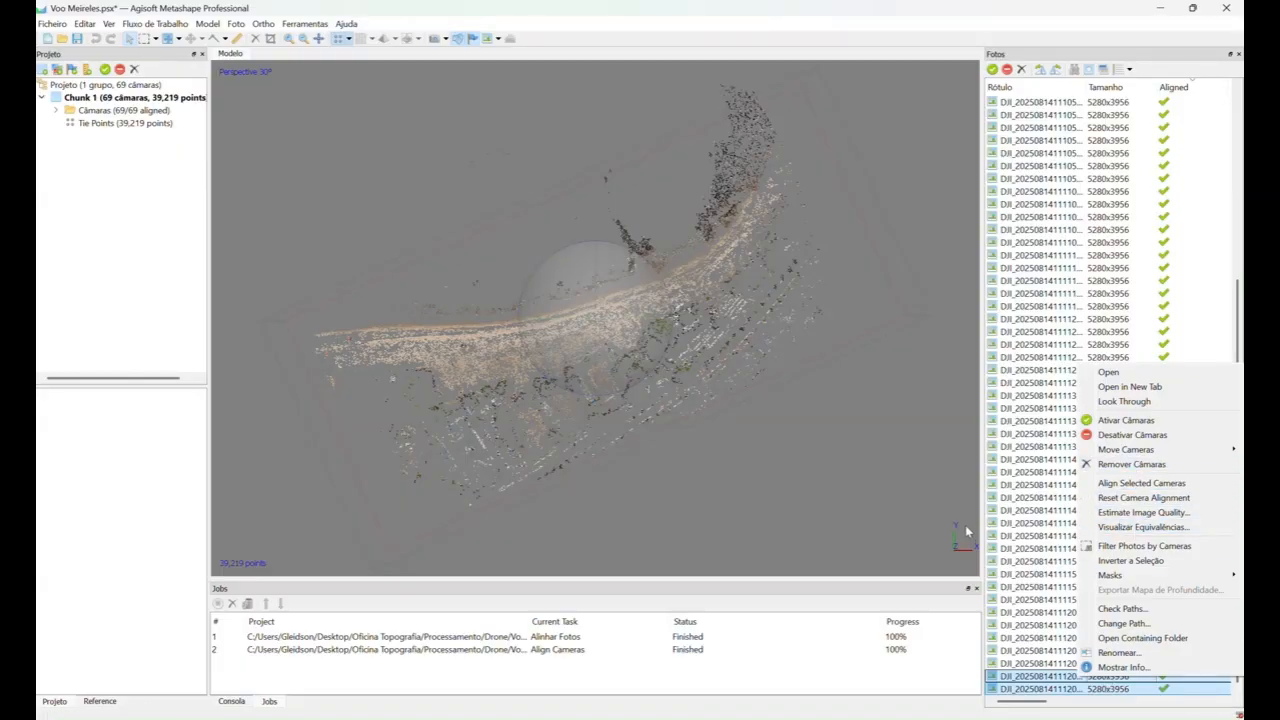
{"action": "left_click", "coordinate": [943, 497]}
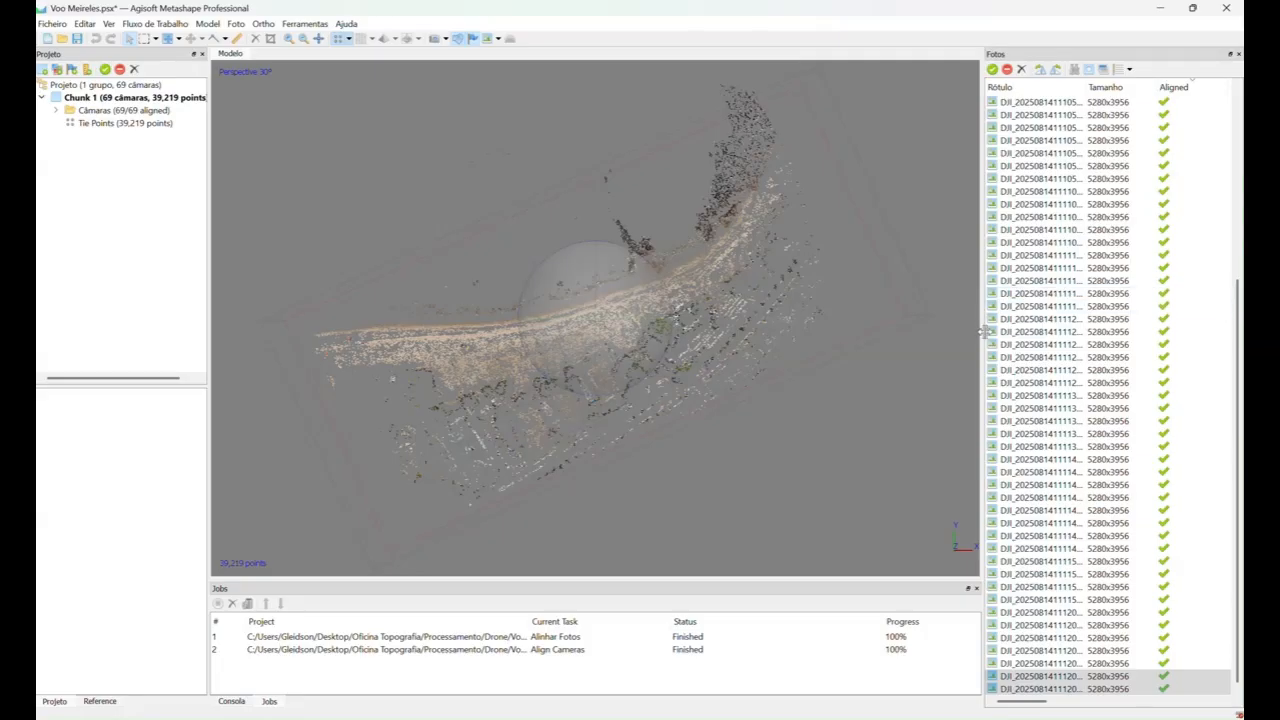
- Narrow the photo list to enlarge the model view and show the alignment properties of the tie points
{"action": "mouse_move", "coordinate": [981, 334]}
{"action": "left_mouse_down"}
{"action": "mouse_move", "coordinate": [1015, 336]}
{"action": "mouse_move", "coordinate": [1000, 336]}
{"action": "left_mouse_up"}
{"action": "scroll", "coordinate": [1100, 360], "scroll_direction": "up", "scroll_amount": 7}
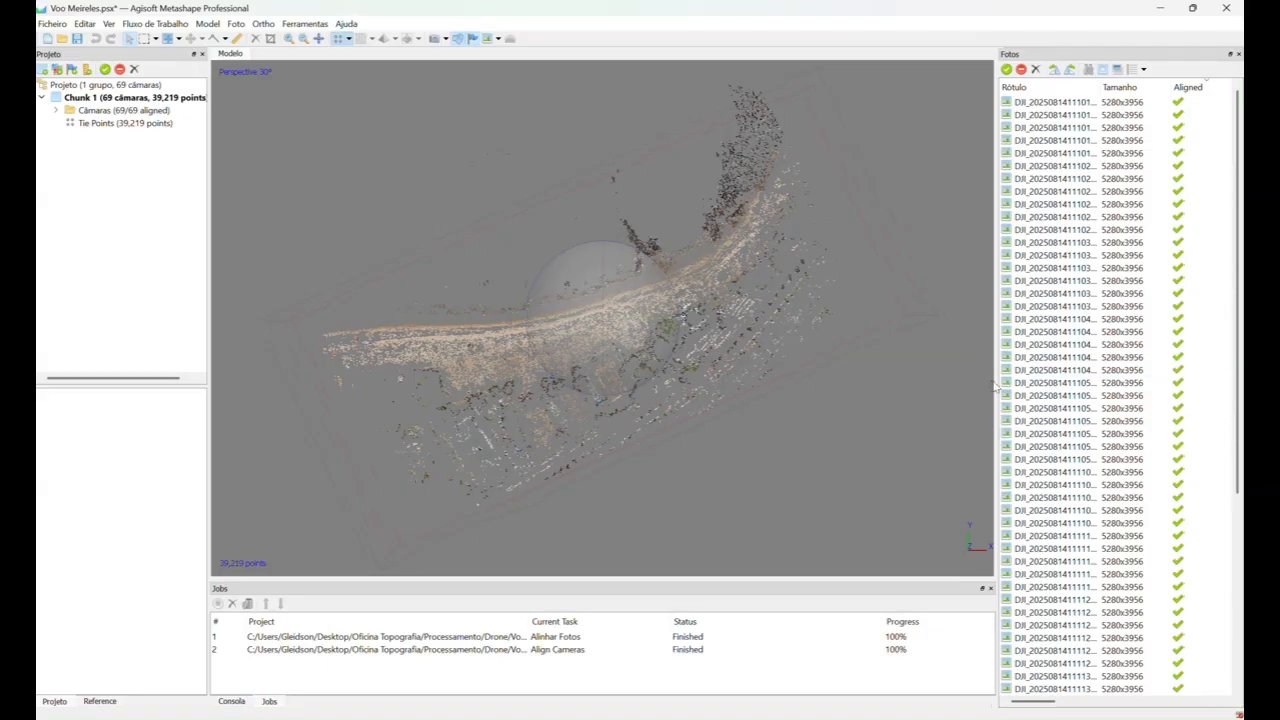
{"action": "left_click_drag", "start_coordinate": [1000, 391], "coordinate": [1112, 407]}
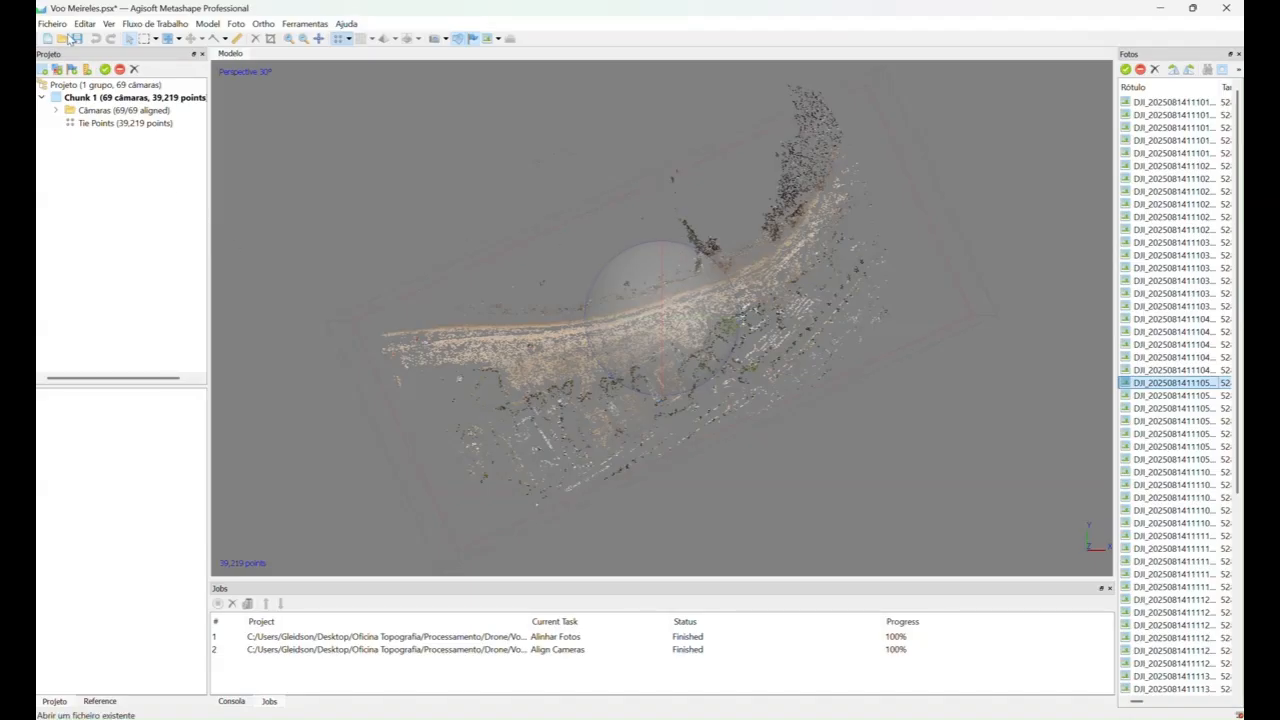
{"action": "left_click", "coordinate": [130, 124]}
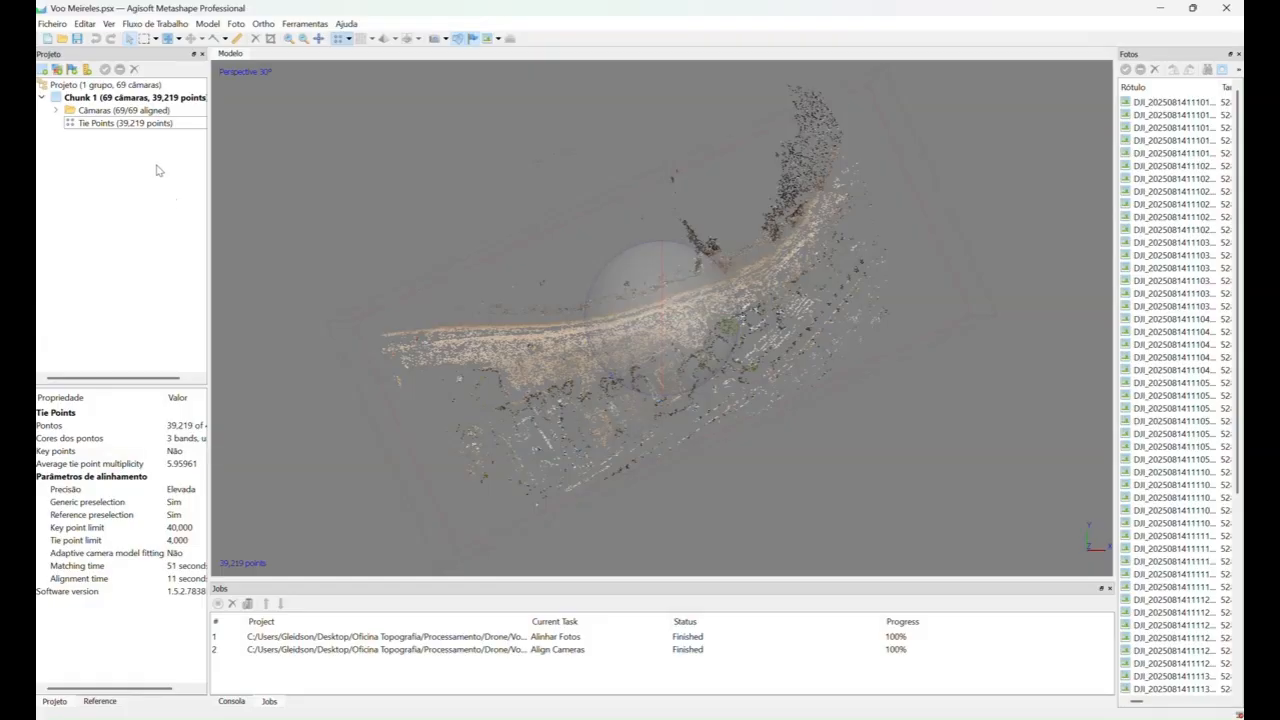
- Build the dense cloud from the aligned photos with the quality set to Elevada
{"action": "left_click", "coordinate": [155, 23]}
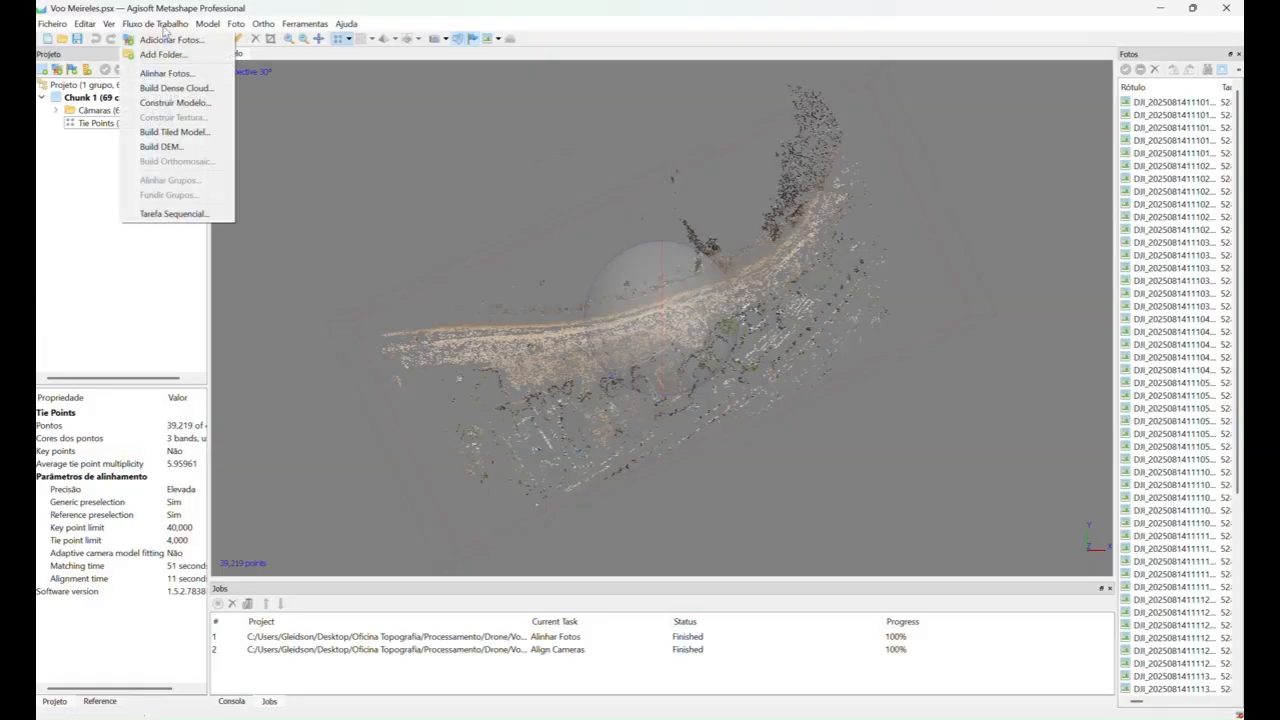
{"action": "left_click", "coordinate": [188, 89]}
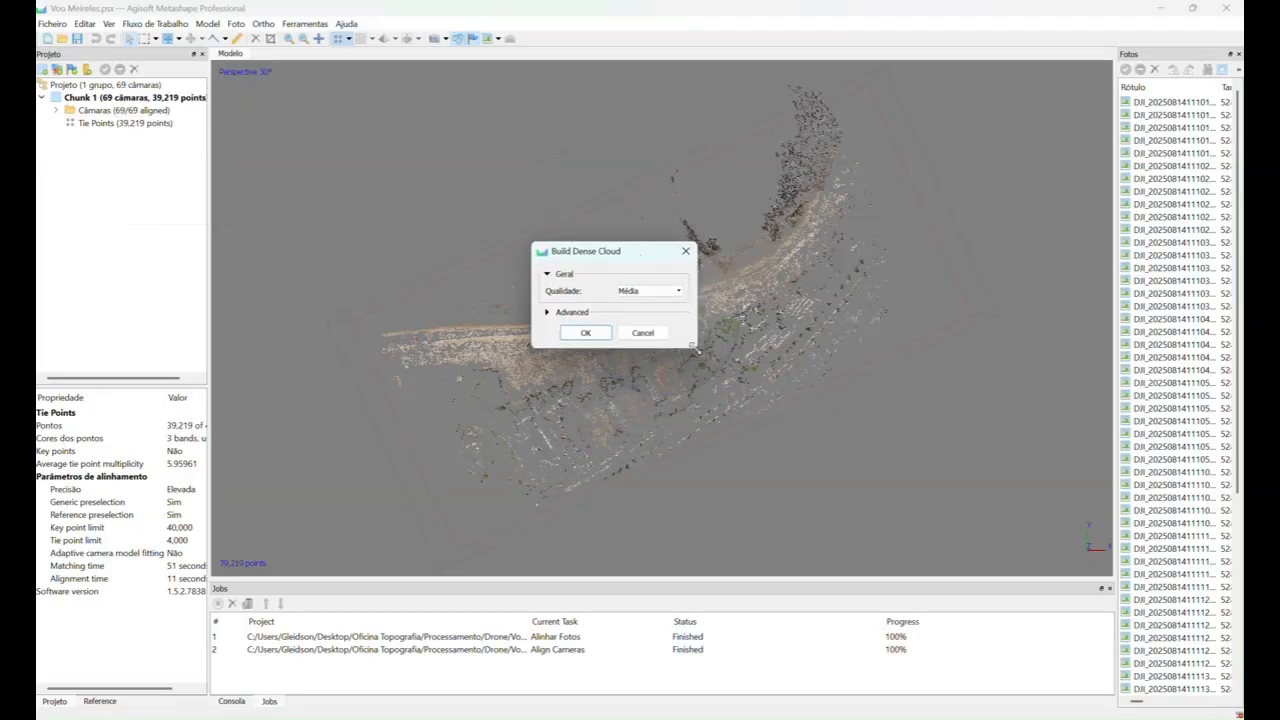
{"action": "left_click_drag", "start_coordinate": [691, 346], "coordinate": [794, 409]}
{"action": "left_click", "coordinate": [778, 291]}
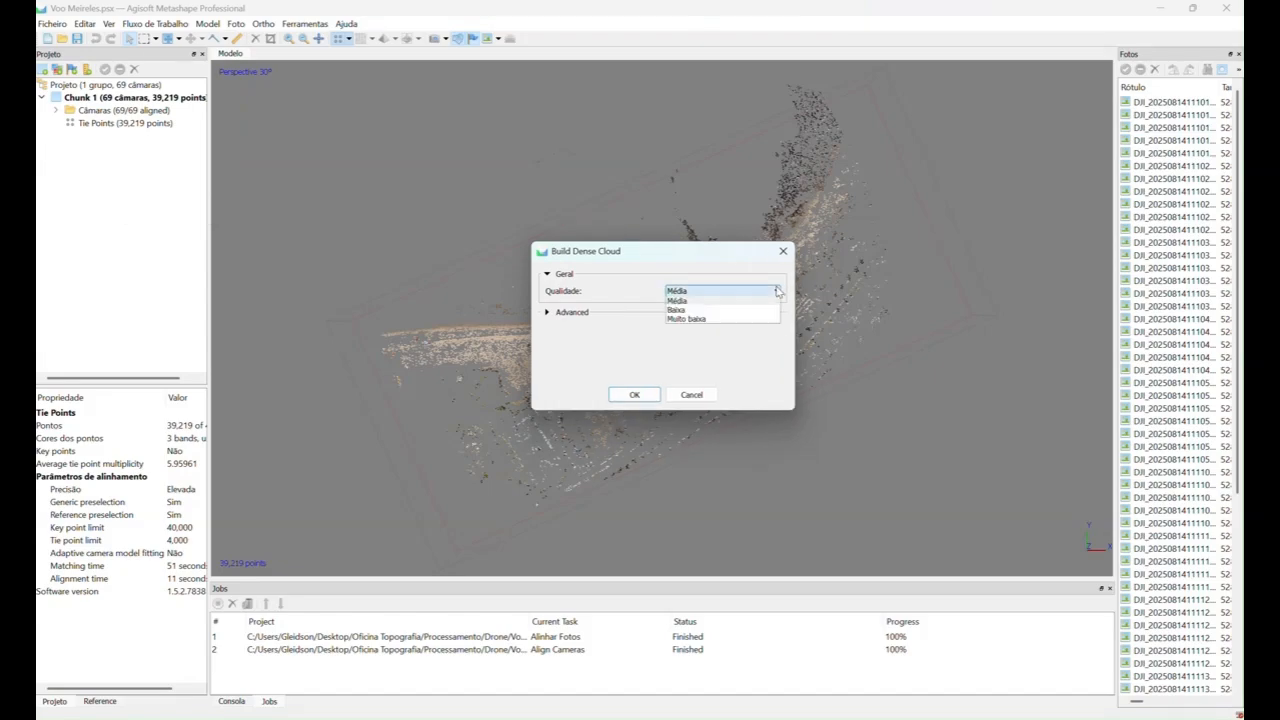
{"action": "left_click", "coordinate": [735, 313]}
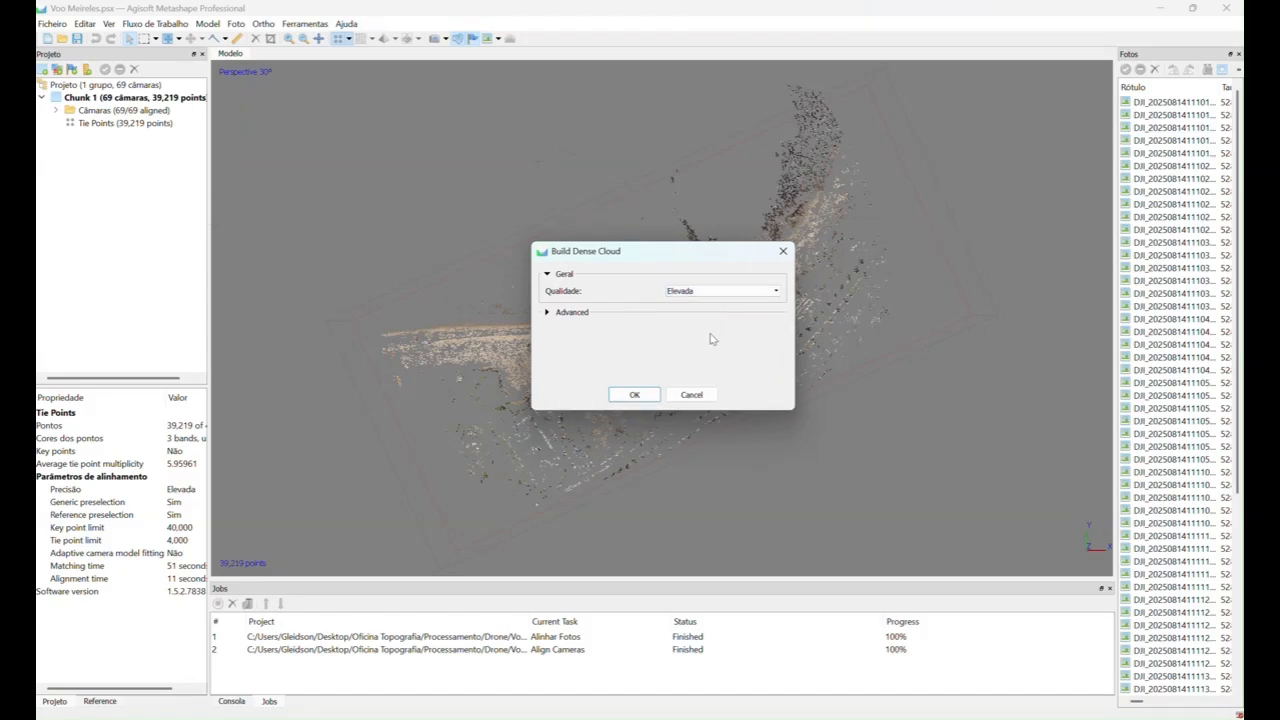
{"action": "left_click_drag", "start_coordinate": [729, 265], "coordinate": [731, 258]}
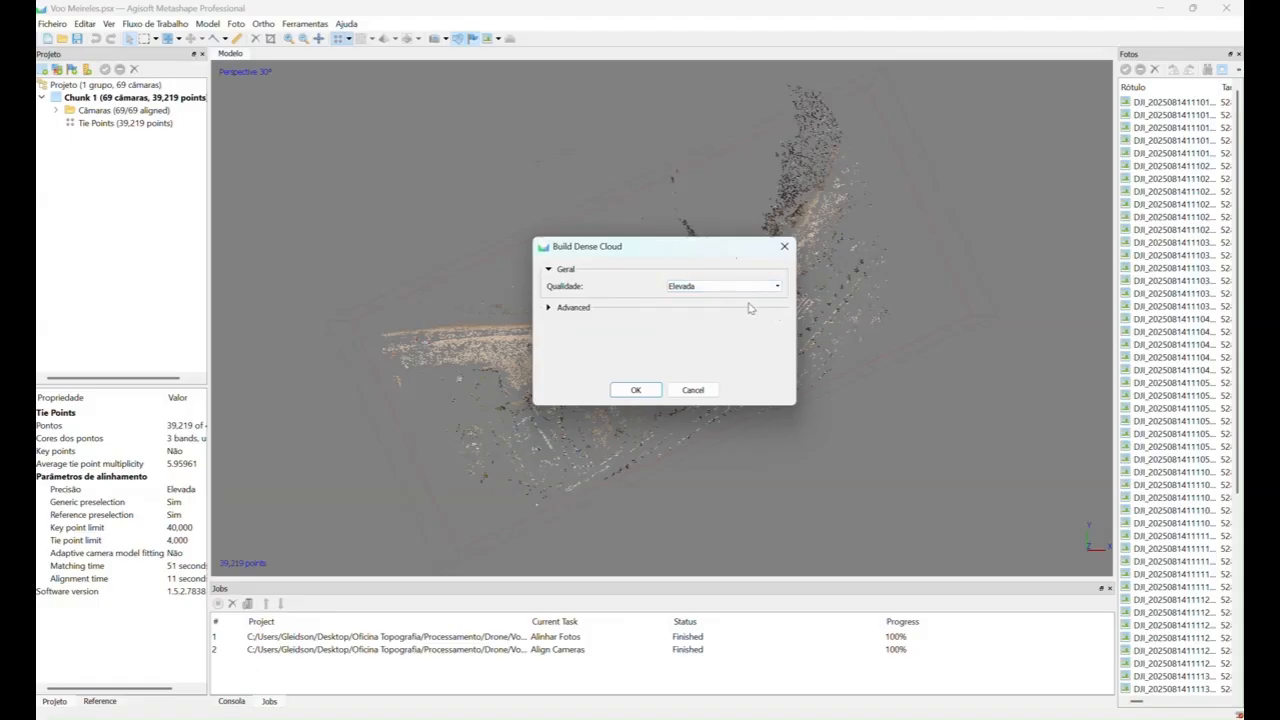
{"action": "left_click", "coordinate": [777, 288]}
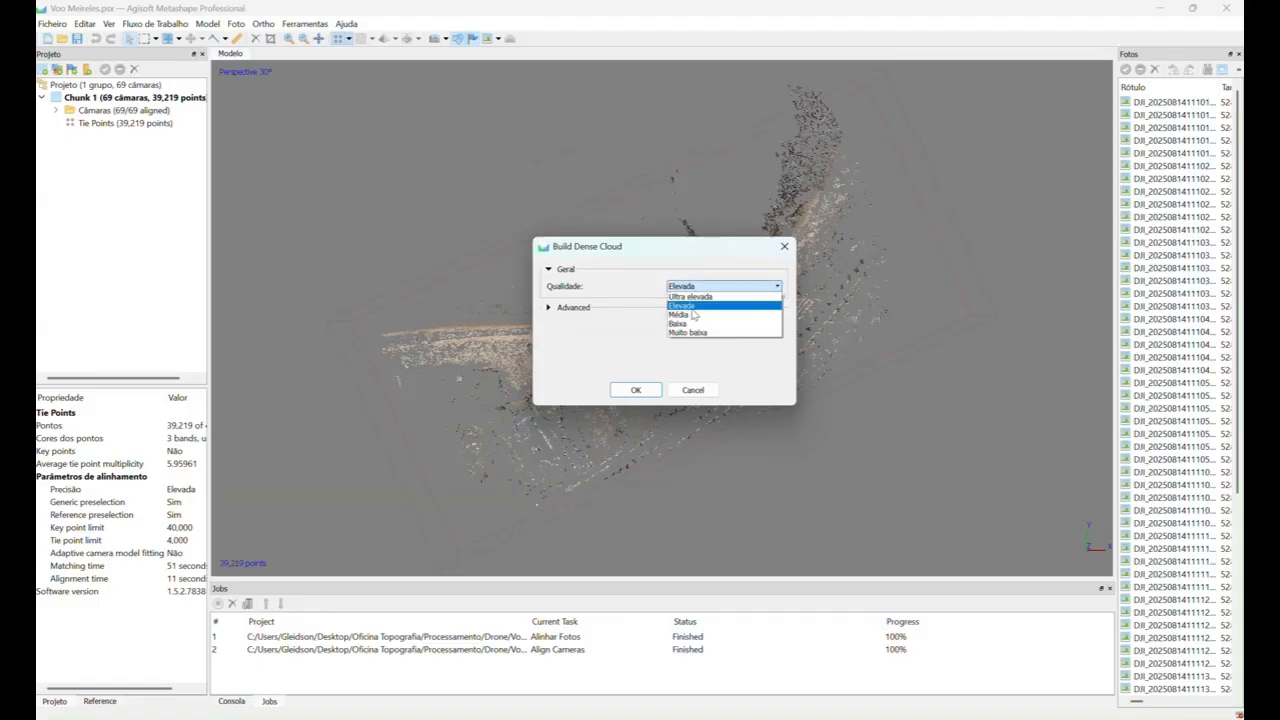
{"action": "left_click", "coordinate": [725, 262]}
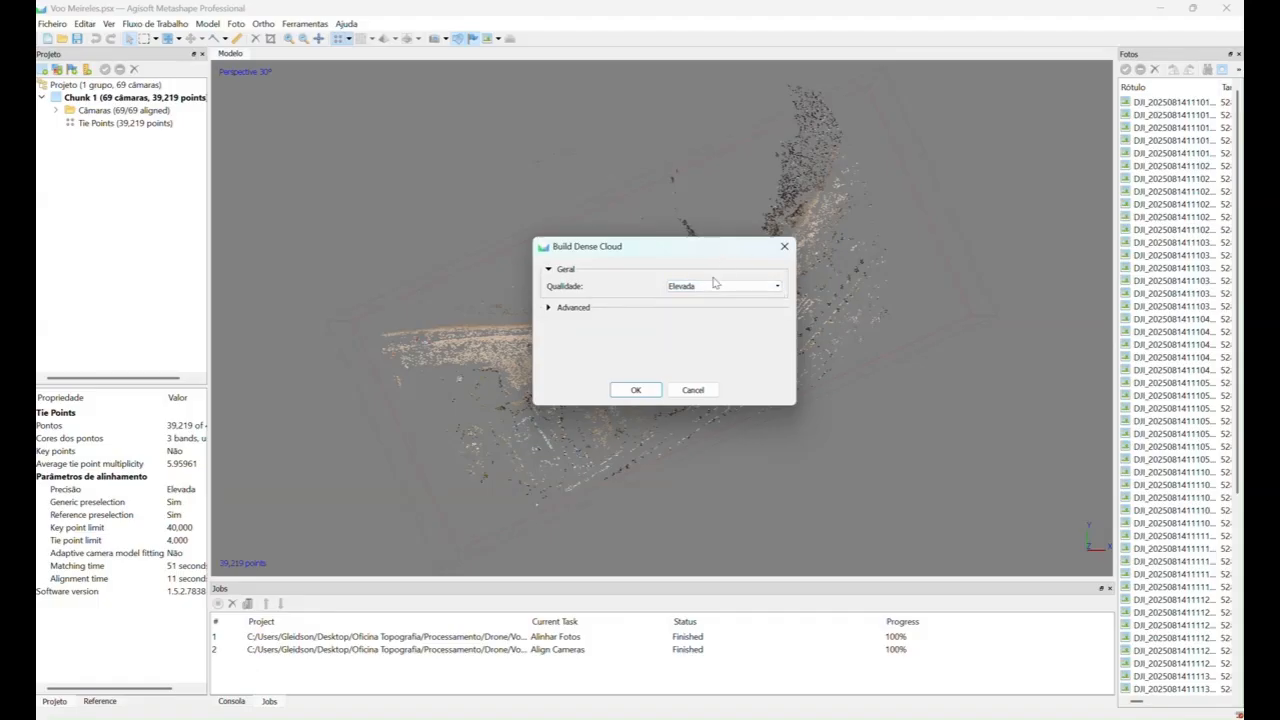
{"action": "left_click", "coordinate": [640, 391]}
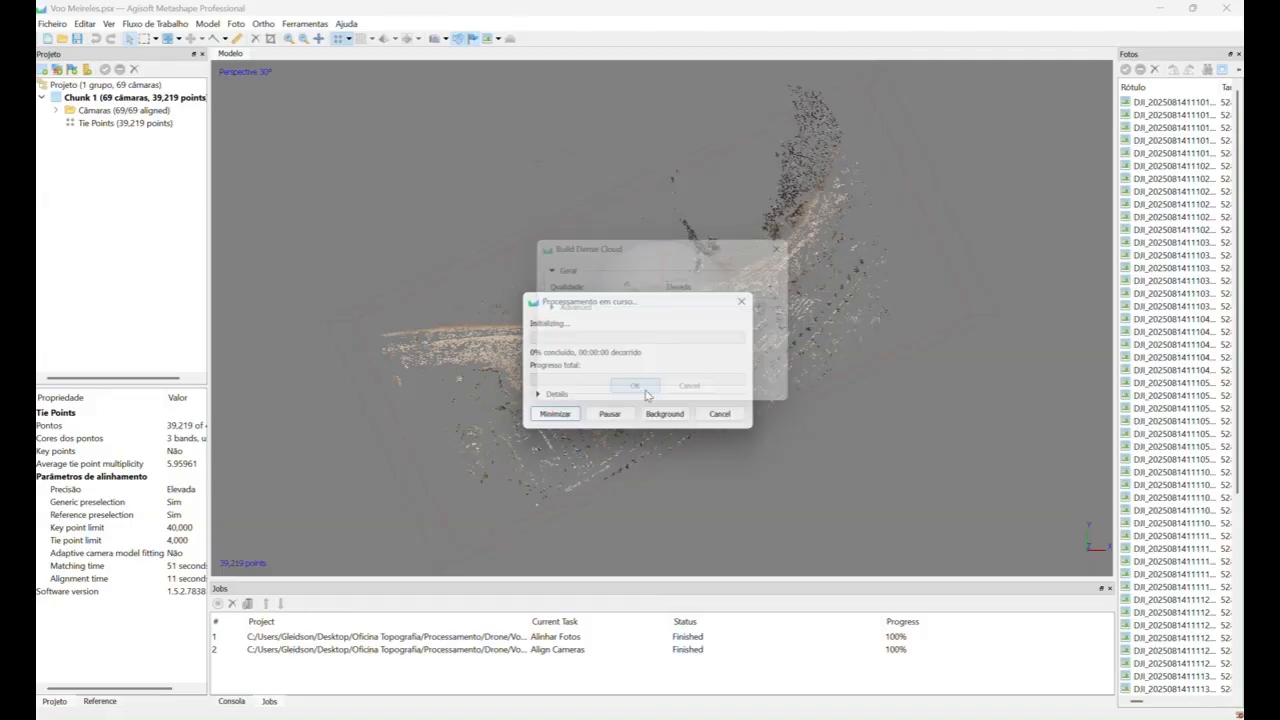
{"action": "left_click_drag", "start_coordinate": [684, 306], "coordinate": [699, 304]}
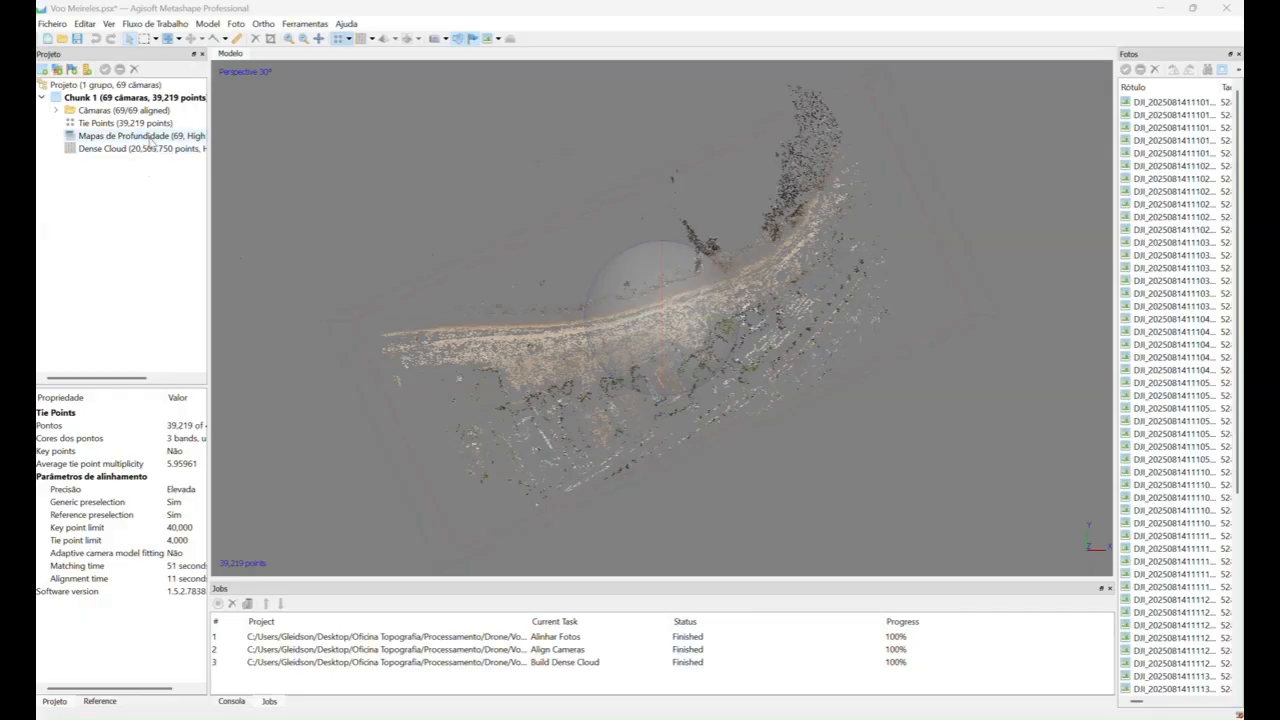
- Save the project and display the dense cloud in the model view
{"action": "left_click", "coordinate": [170, 138]}
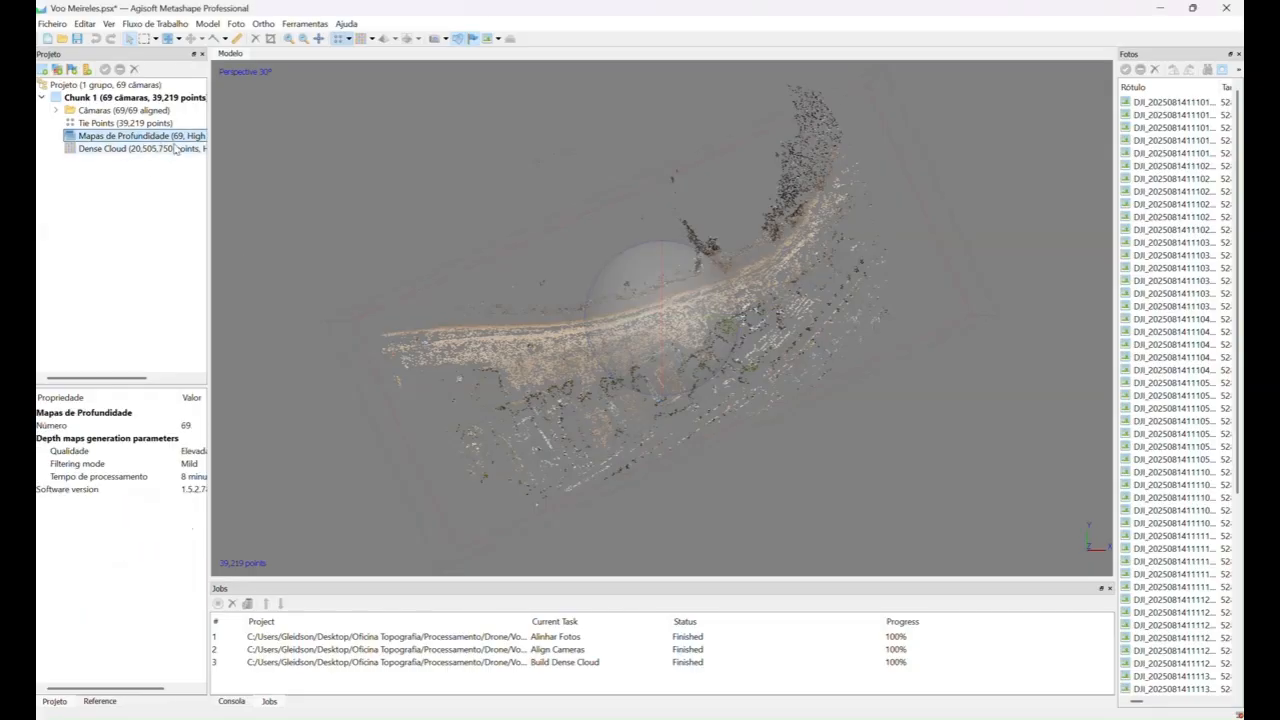
{"action": "left_click", "coordinate": [152, 150]}
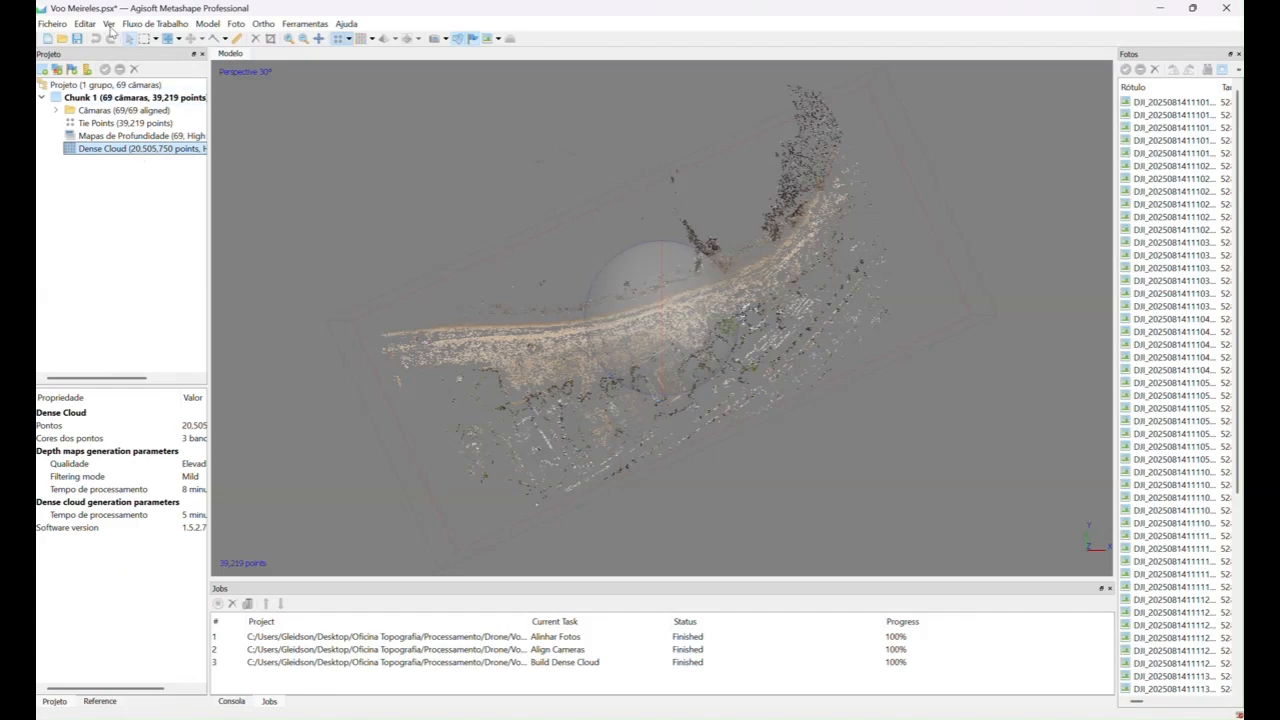
{"action": "left_click", "coordinate": [79, 39]}
{"action": "left_click_drag", "start_coordinate": [218, 162], "coordinate": [289, 175]}
{"action": "double_click", "coordinate": [237, 150]}
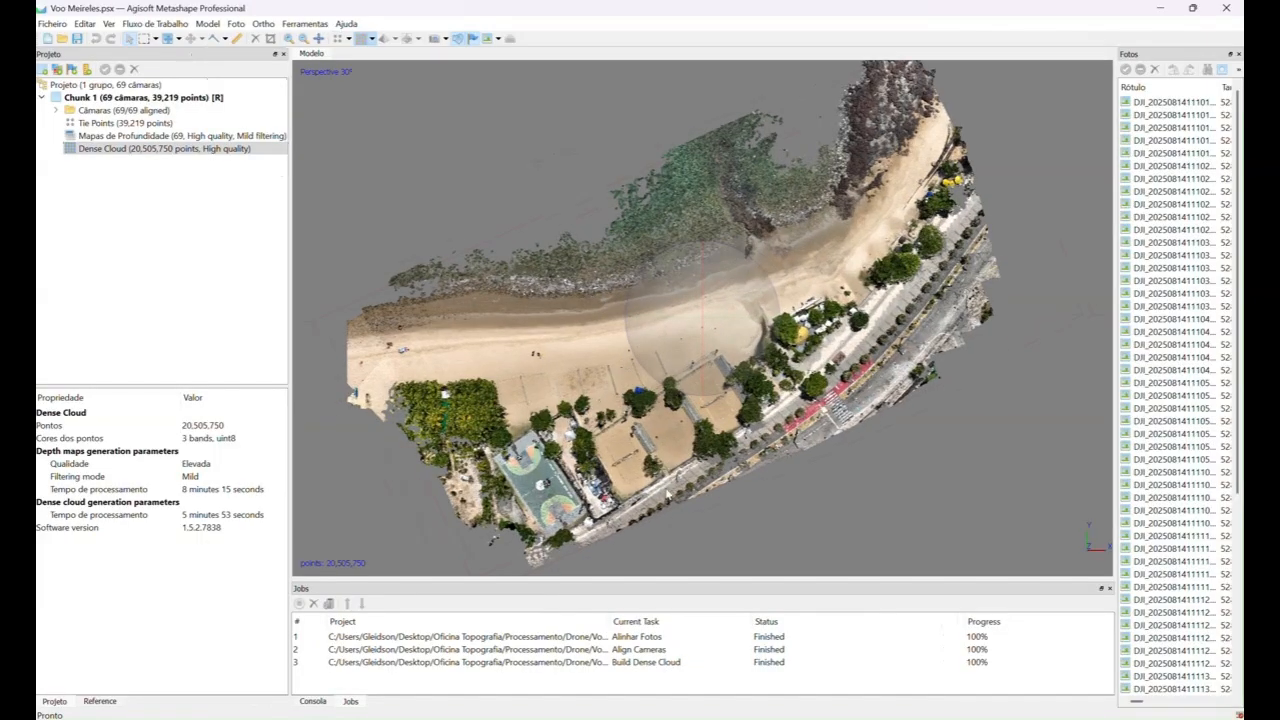
- Examine the dense cloud of the beach and trees from close up and several angles, and reset the model view
{"action": "left_click_drag", "start_coordinate": [670, 495], "coordinate": [697, 321]}
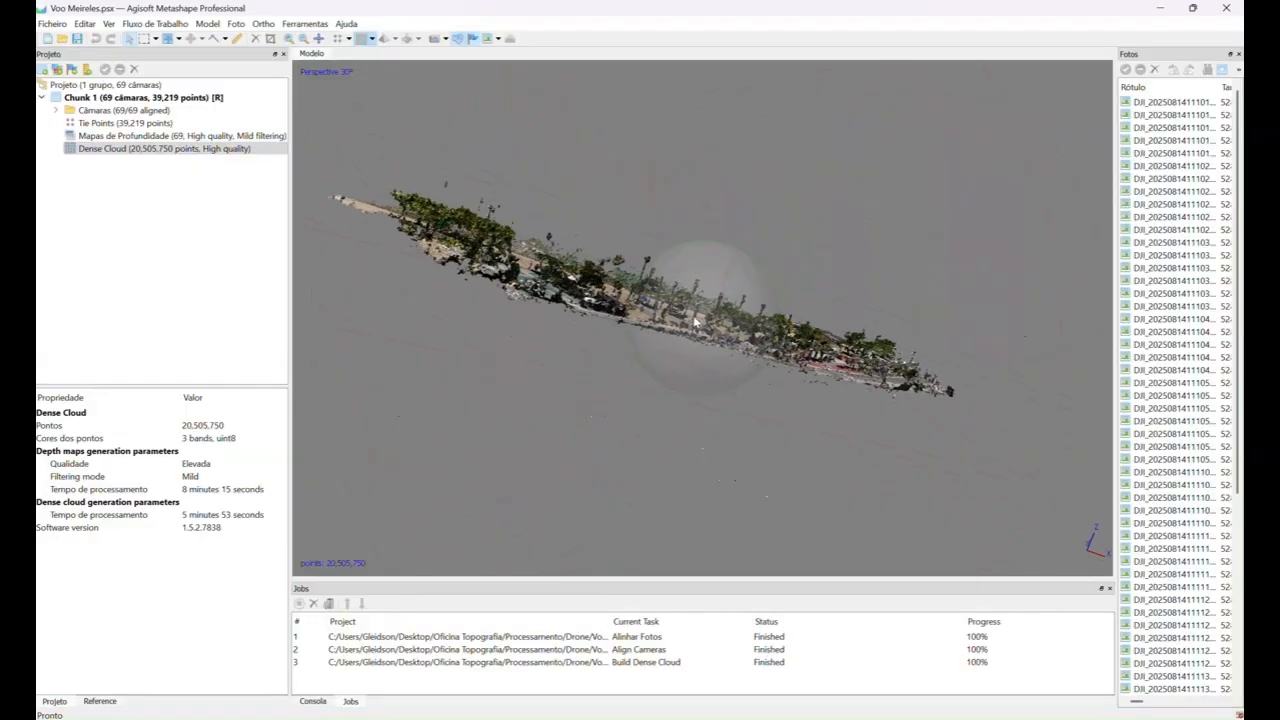
{"action": "scroll", "coordinate": [551, 307], "scroll_direction": "up", "scroll_amount": 10}
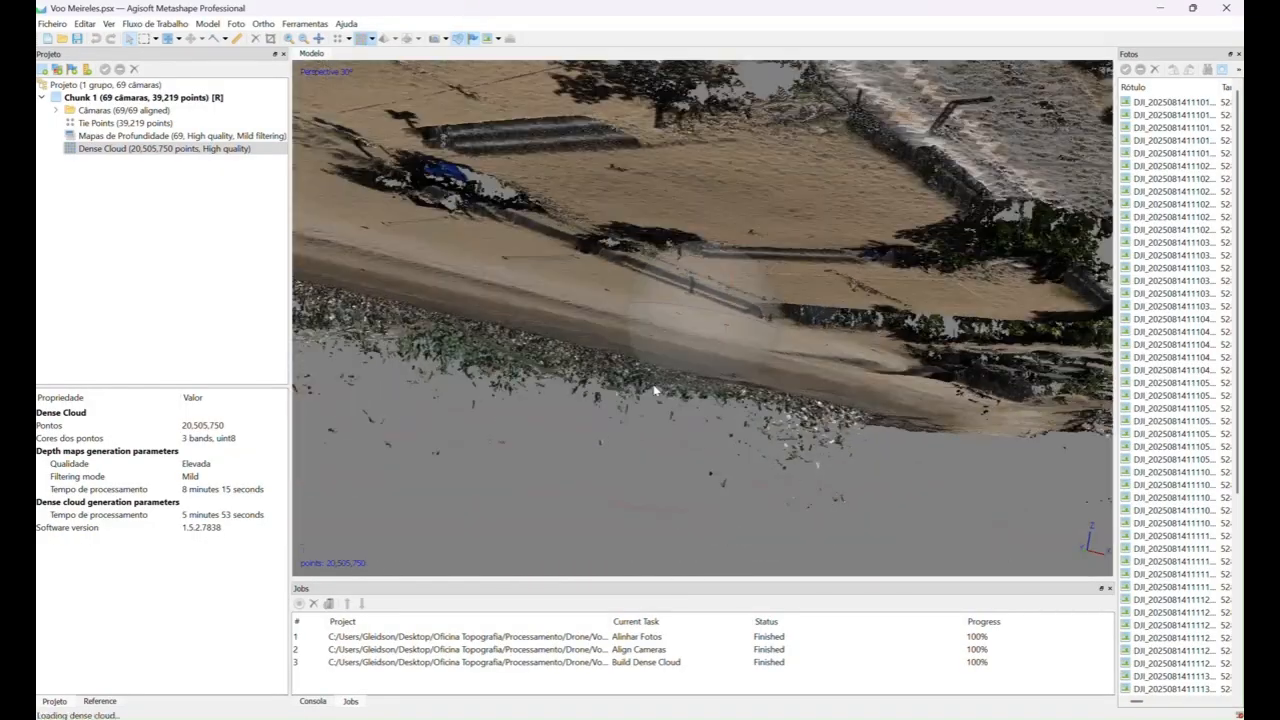
{"action": "left_click_drag", "start_coordinate": [655, 390], "coordinate": [770, 376]}
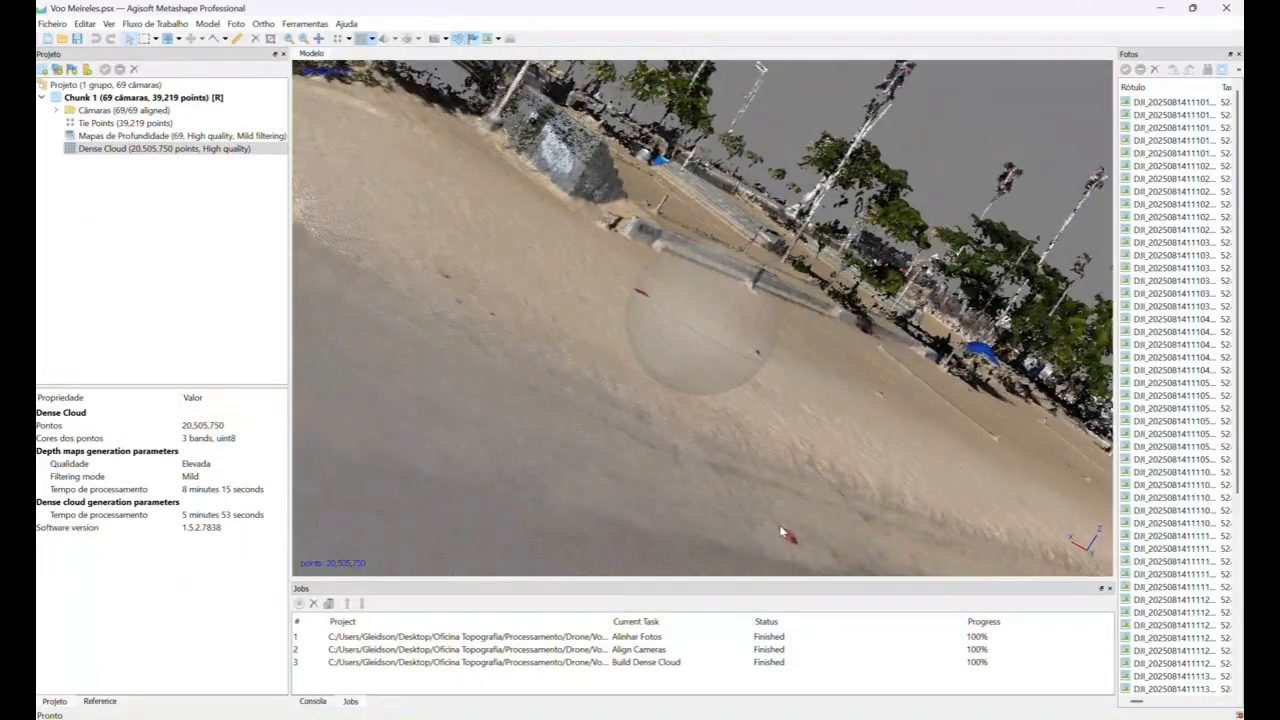
{"action": "left_click_drag", "start_coordinate": [777, 491], "coordinate": [502, 405]}
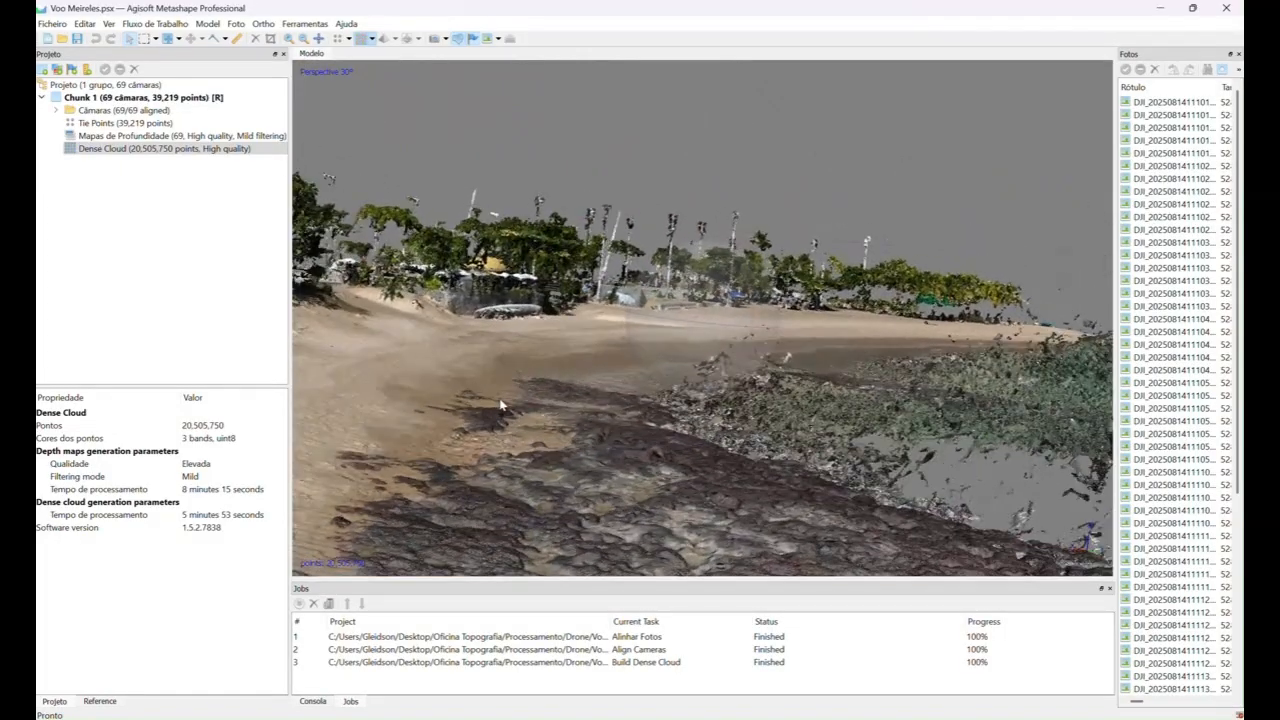
{"action": "scroll", "coordinate": [817, 314], "scroll_direction": "down", "scroll_amount": 2}
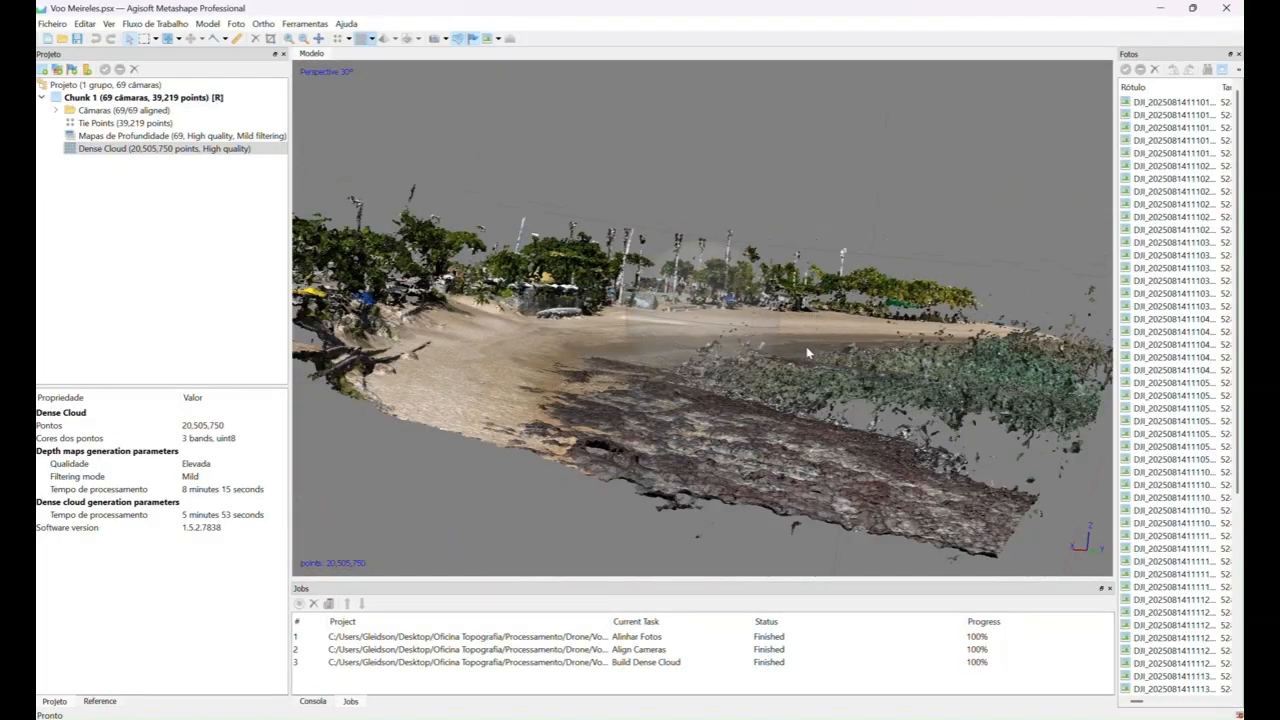
{"action": "scroll", "coordinate": [812, 350], "scroll_direction": "down", "scroll_amount": 2}
{"action": "left_click_drag", "start_coordinate": [880, 341], "coordinate": [675, 355]}
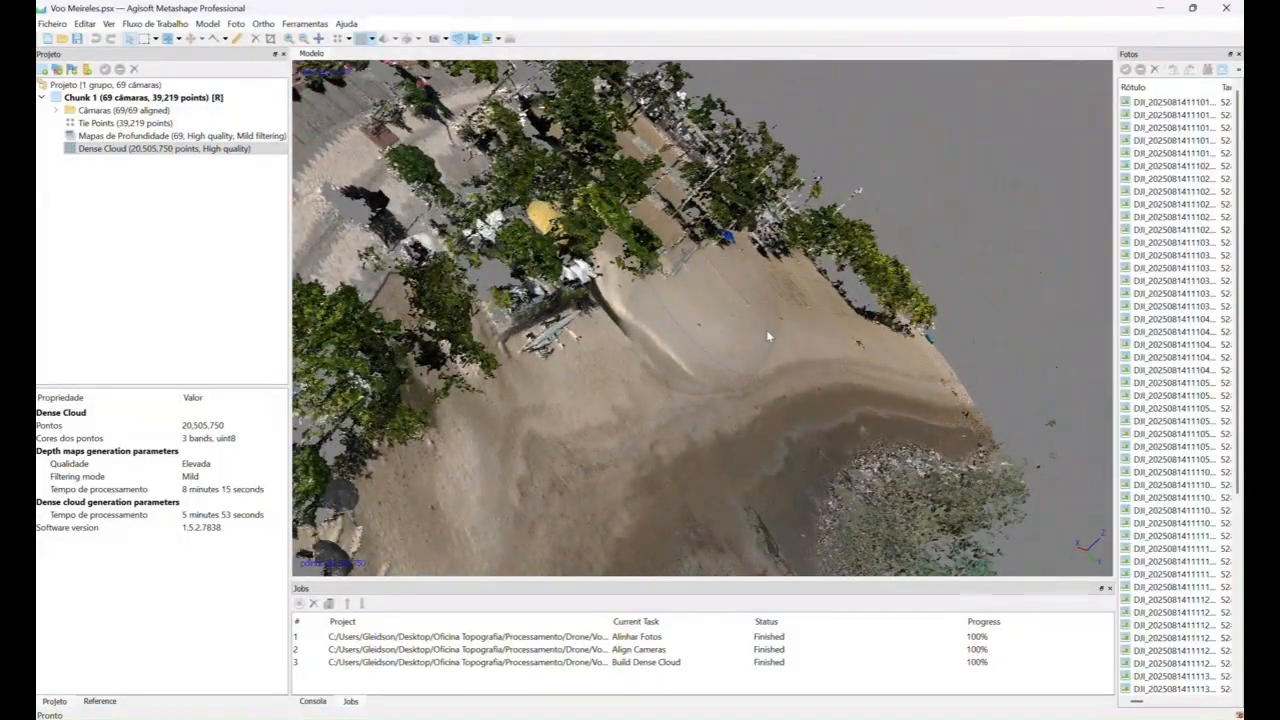
{"action": "left_click_drag", "start_coordinate": [768, 336], "coordinate": [631, 403]}
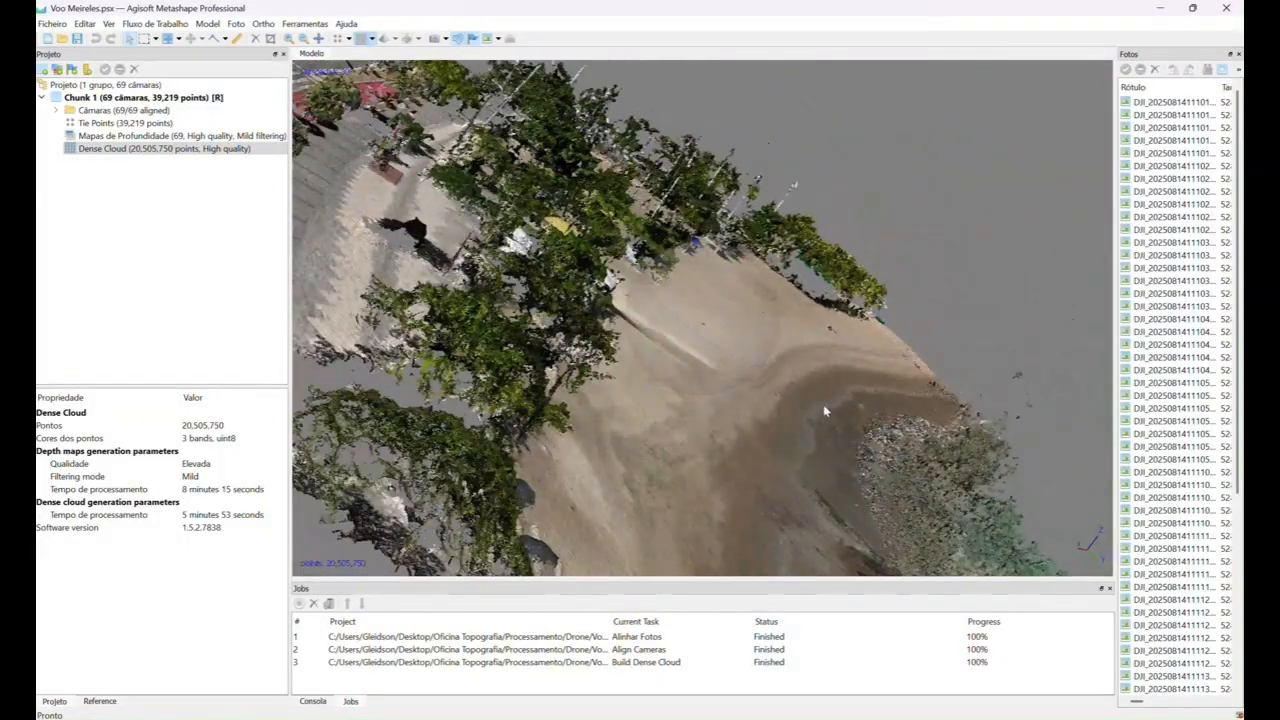
{"action": "left_click_drag", "start_coordinate": [823, 410], "coordinate": [700, 260]}
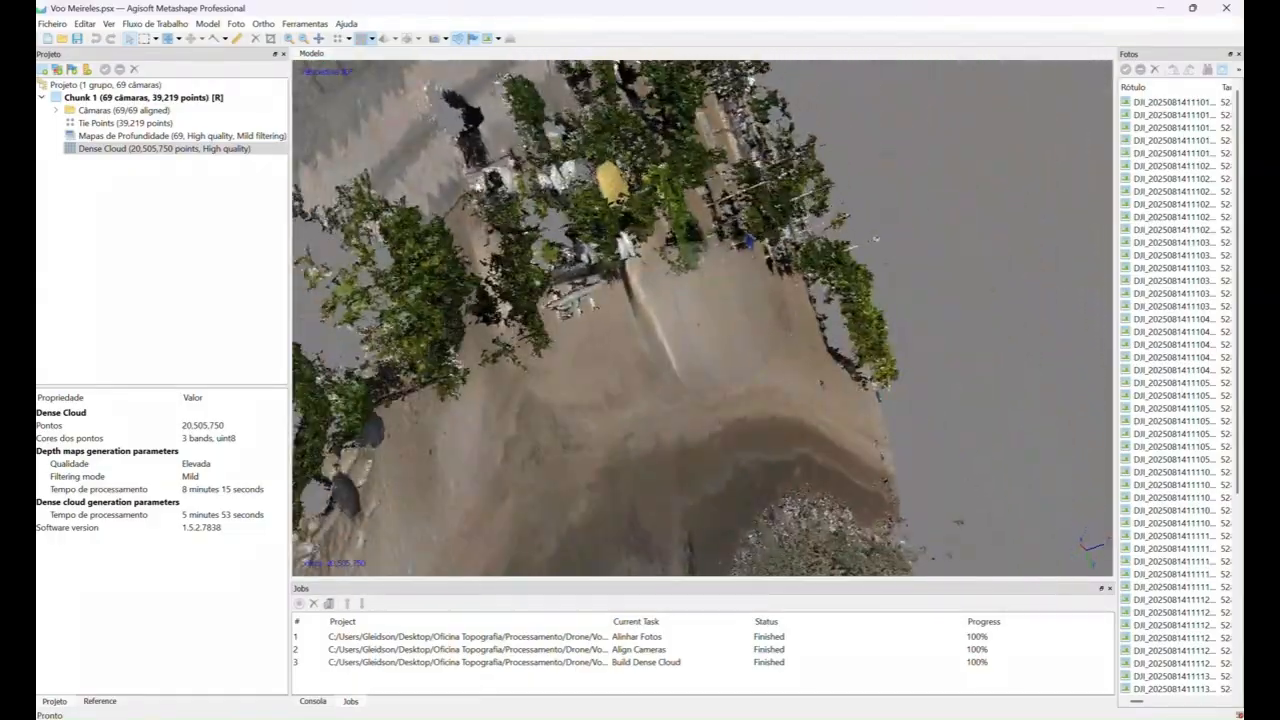
{"action": "left_click_drag", "start_coordinate": [625, 245], "coordinate": [509, 218]}
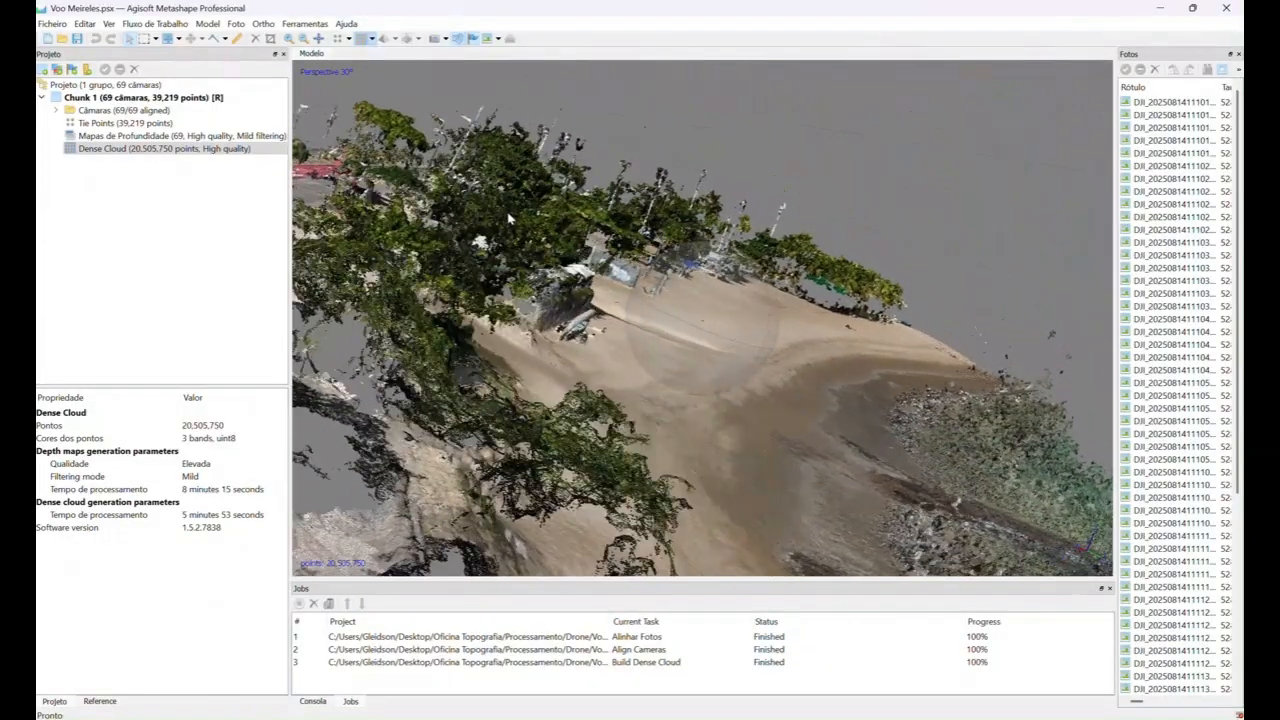
{"action": "left_click", "coordinate": [319, 39]}
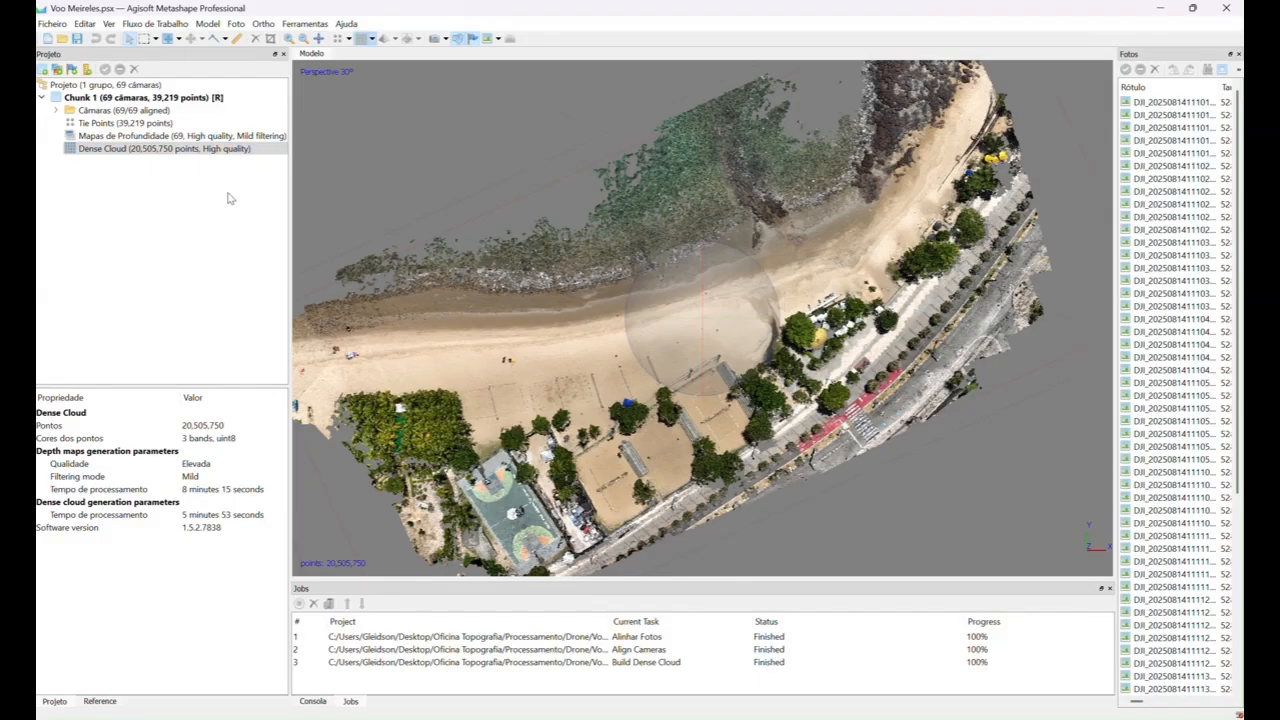
- Review the properties of the tie points and the dense cloud, and save the project
{"action": "left_click", "coordinate": [138, 123]}
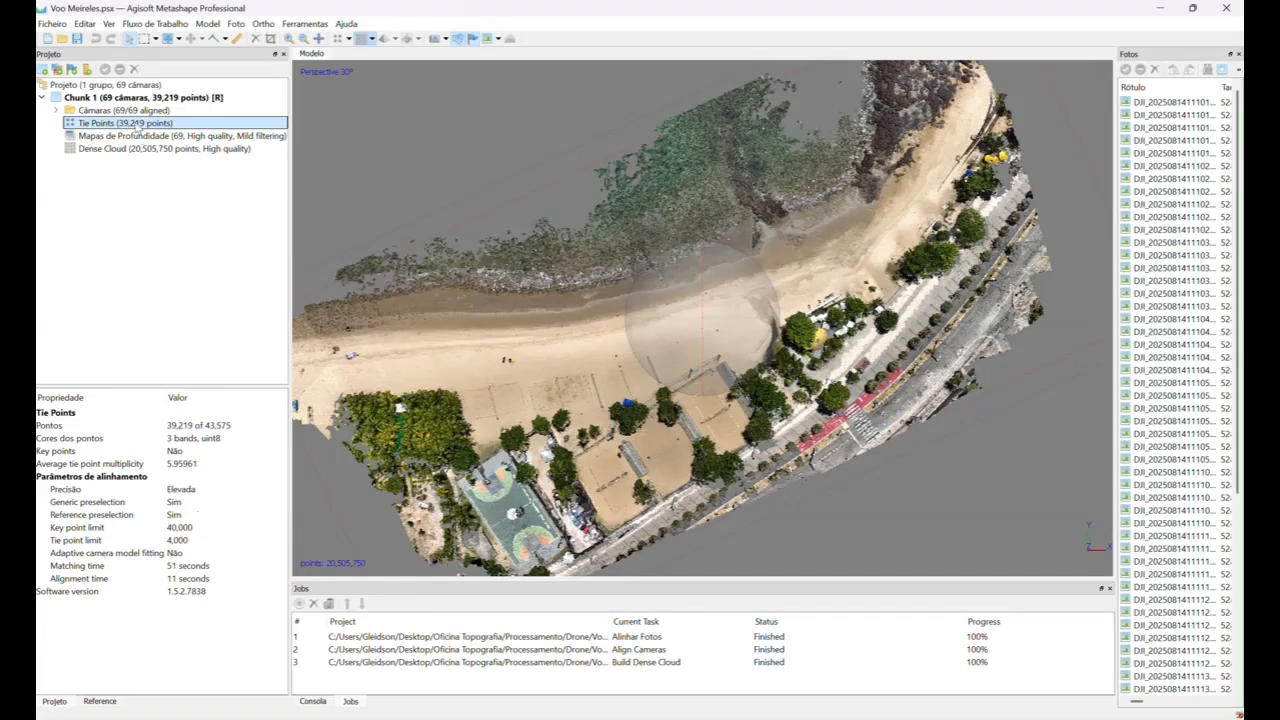
{"action": "left_click", "coordinate": [150, 149]}
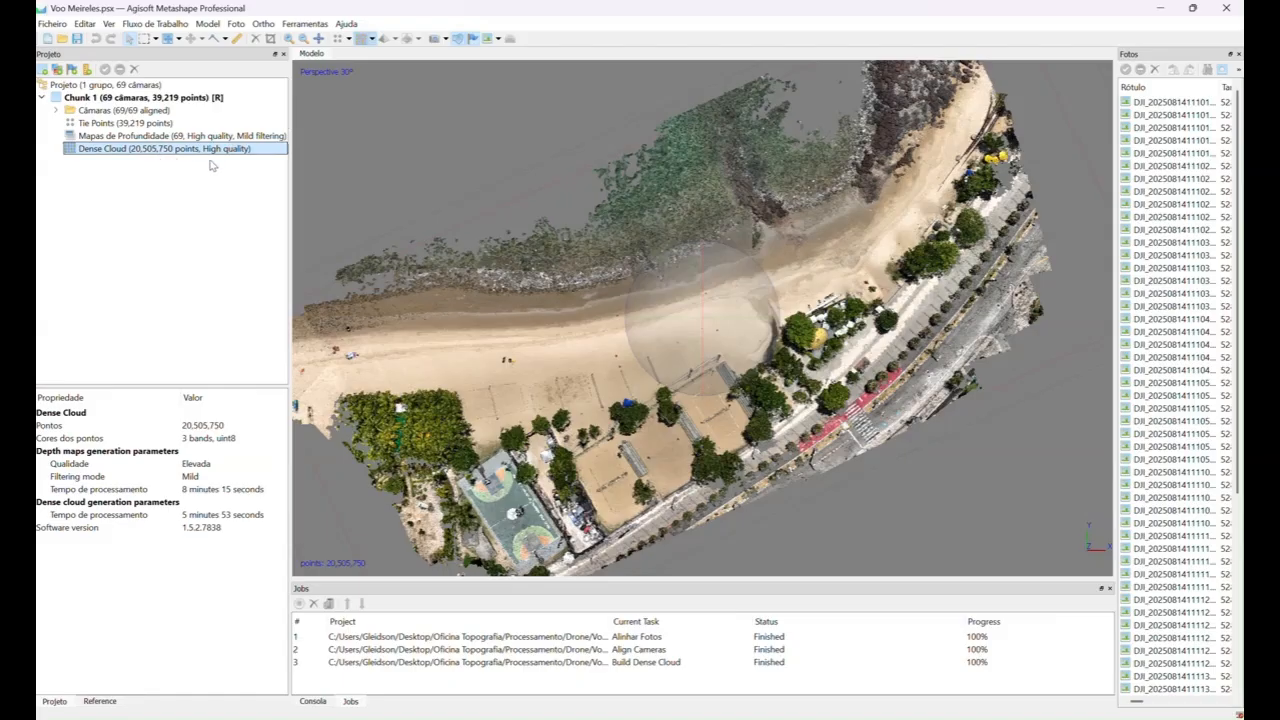
{"action": "left_click", "coordinate": [80, 42]}
{"action": "scroll", "coordinate": [815, 359], "scroll_direction": "down", "scroll_amount": 1}
{"action": "left_click_drag", "start_coordinate": [764, 463], "coordinate": [690, 485]}
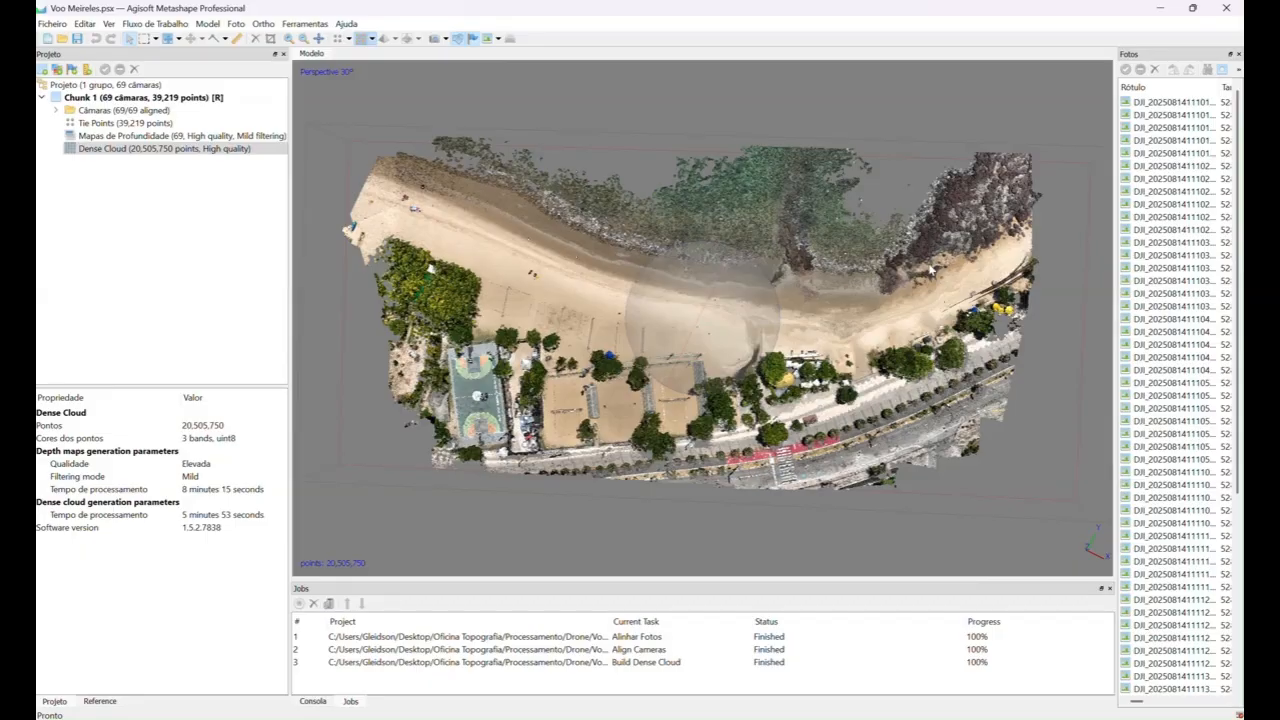
{"action": "left_click_drag", "start_coordinate": [700, 330], "coordinate": [478, 123]}
{"action": "left_click", "coordinate": [318, 40]}
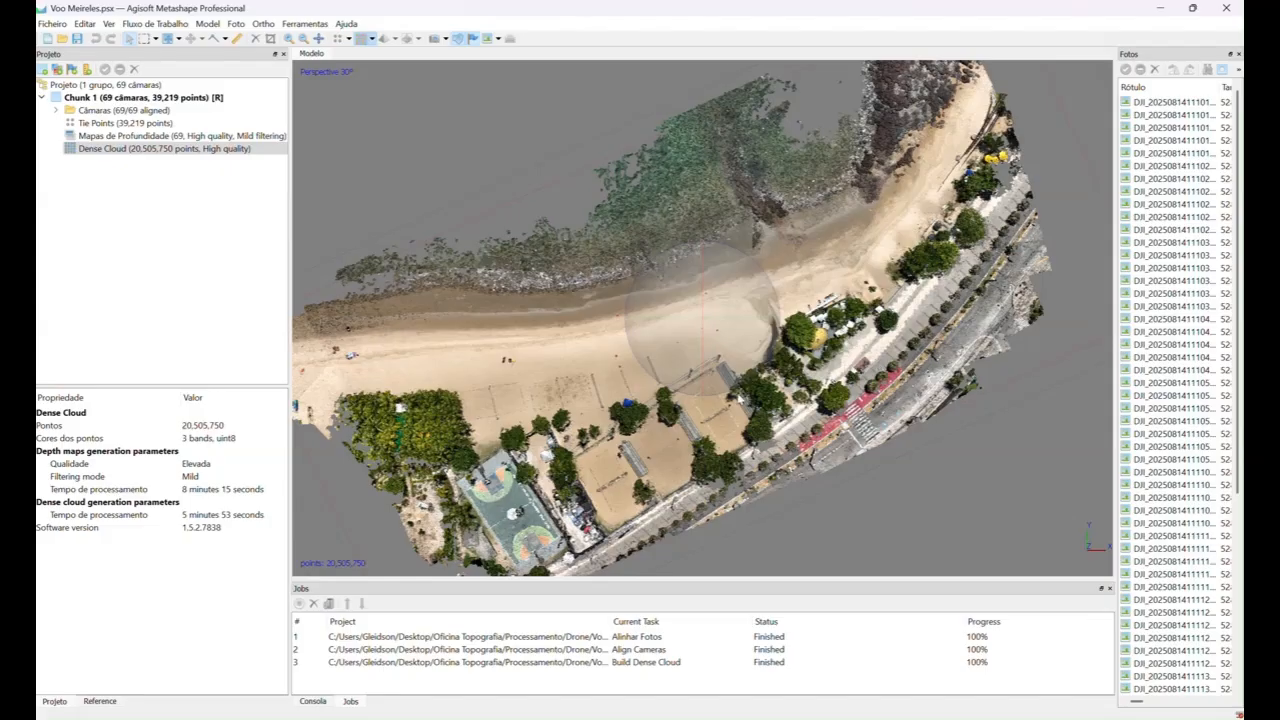
- Outline the stray points beneath the dense cloud with the free-form selection in a side view, and clear the selection
{"action": "left_click_drag", "start_coordinate": [739, 398], "coordinate": [710, 338]}
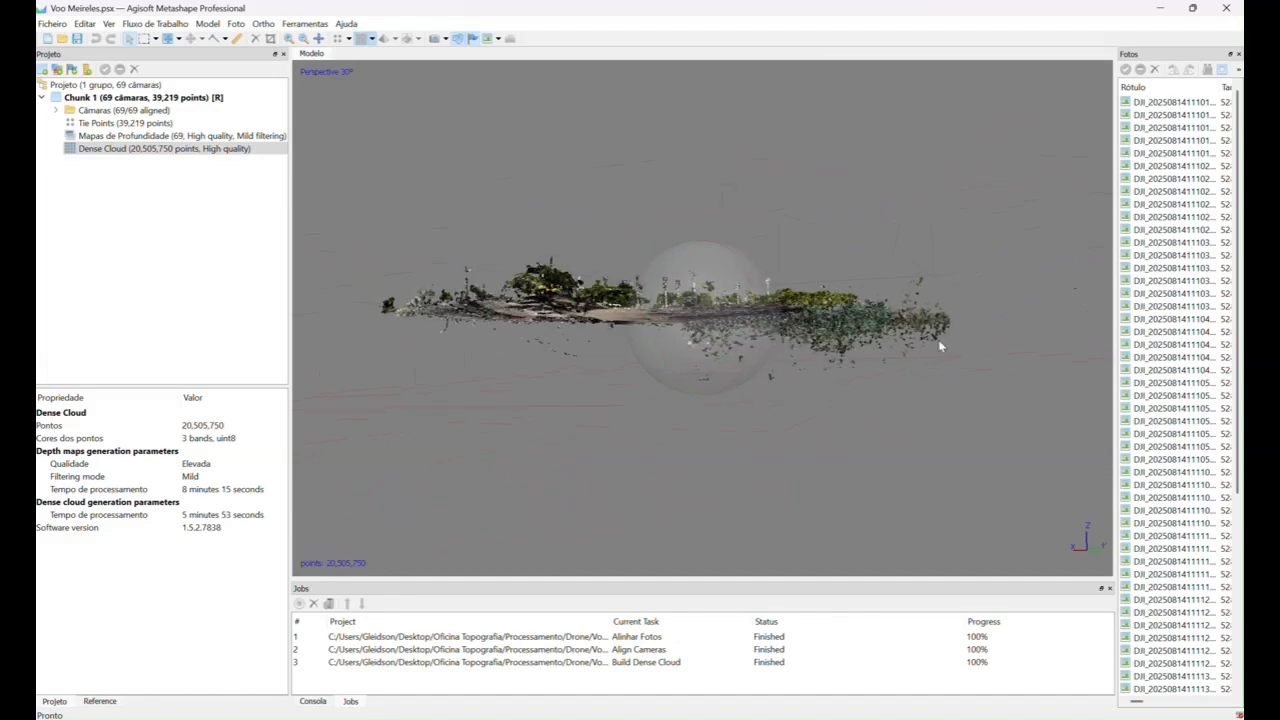
{"action": "left_click_drag", "start_coordinate": [940, 346], "coordinate": [705, 343]}
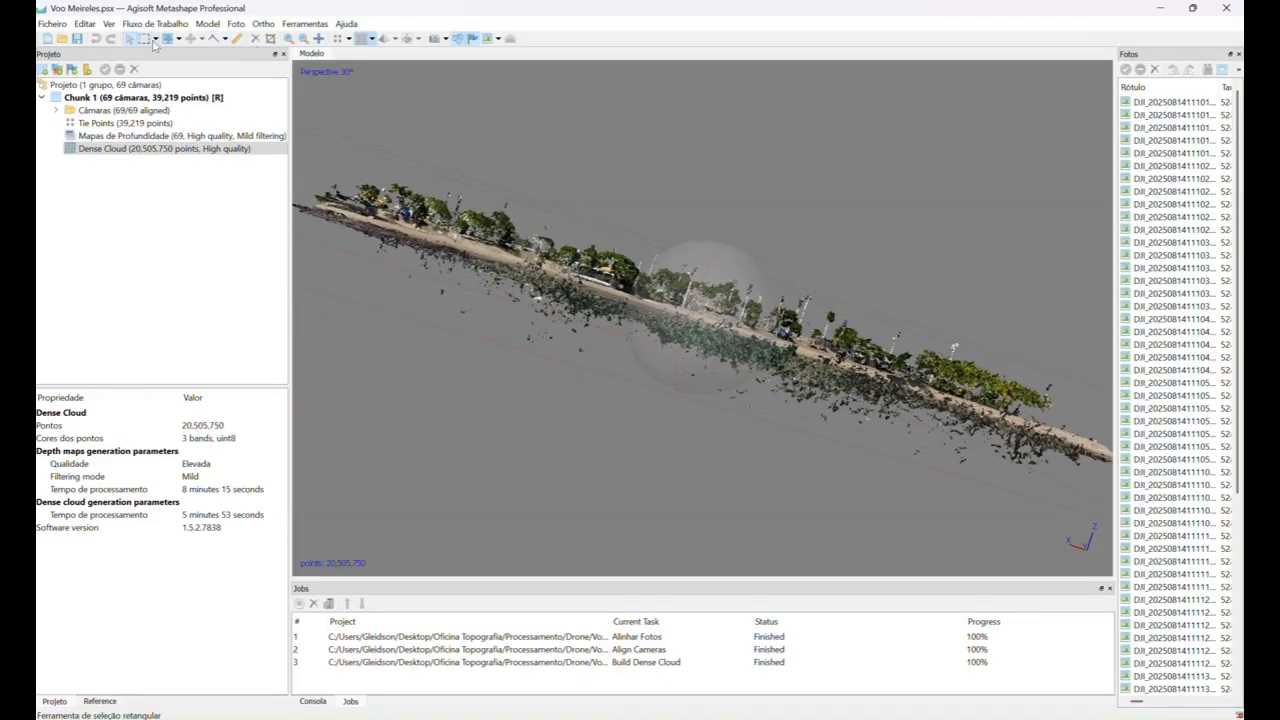
{"action": "left_click", "coordinate": [155, 39]}
{"action": "left_click", "coordinate": [152, 91]}
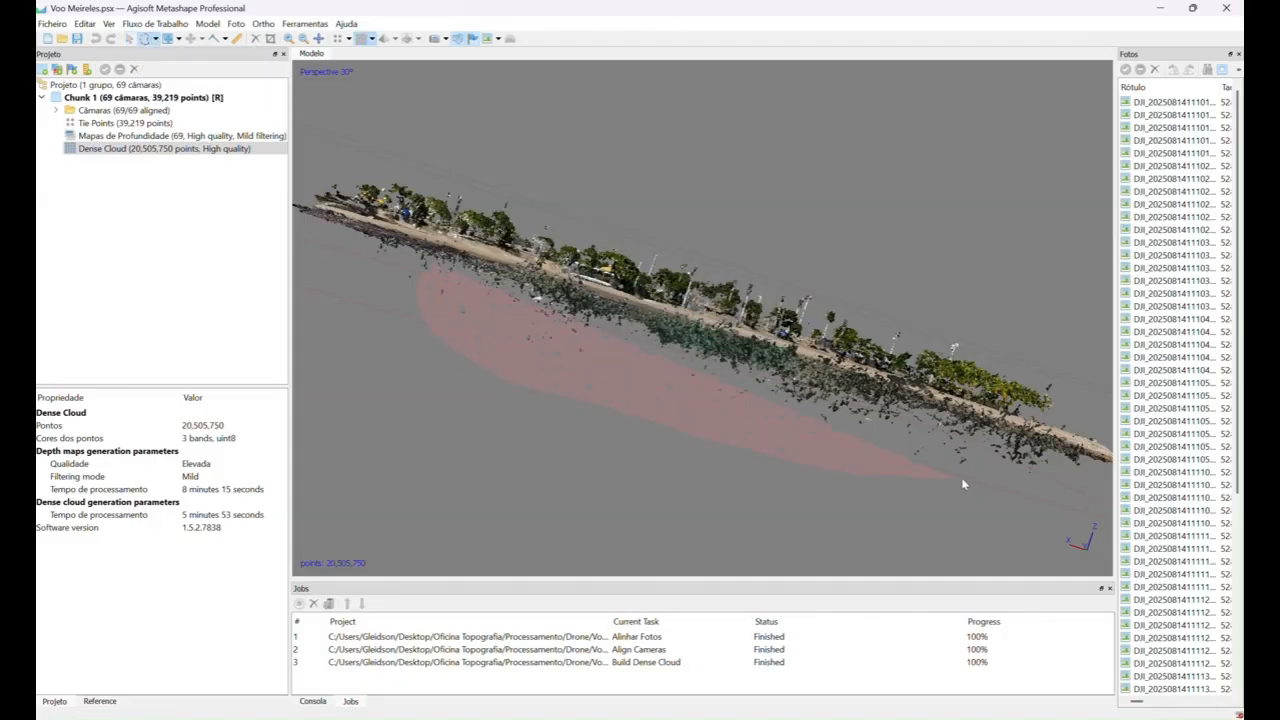
{"action": "left_click_drag", "start_coordinate": [950, 481], "coordinate": [763, 434]}
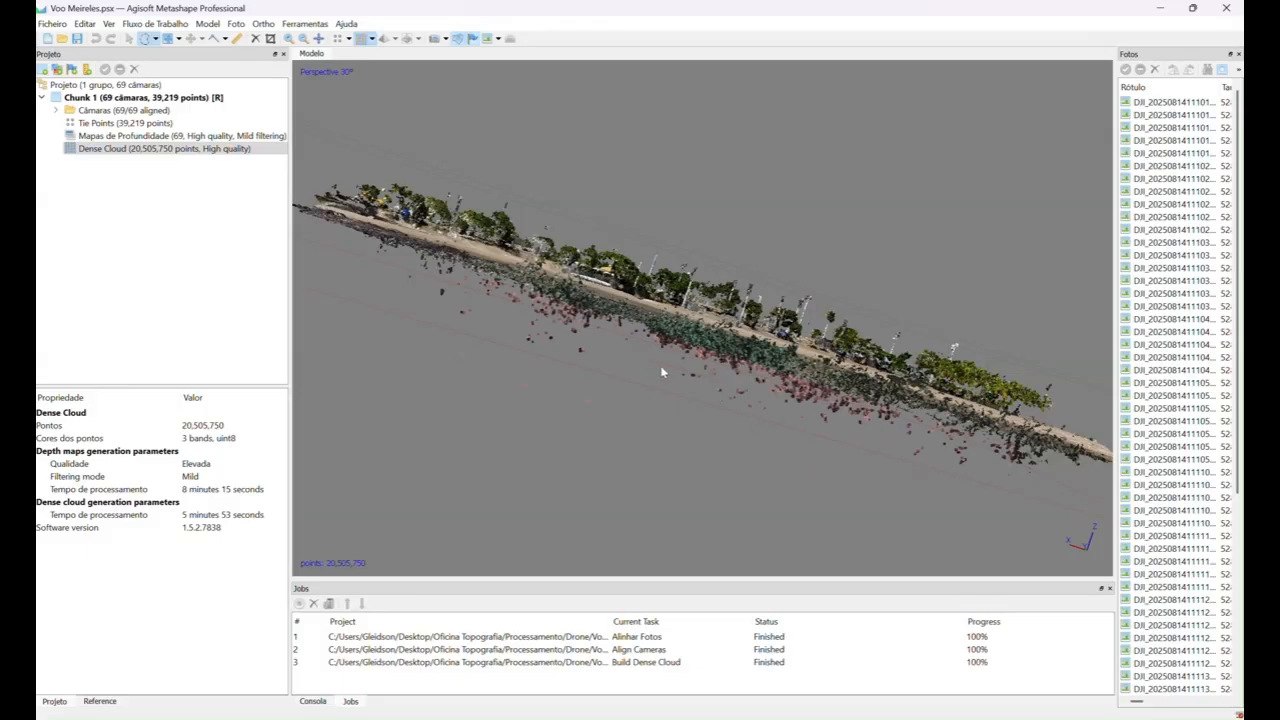
{"action": "middle_click_drag", "start_coordinate": [712, 386], "coordinate": [690, 400]}
{"action": "key", "text": "Delete"}
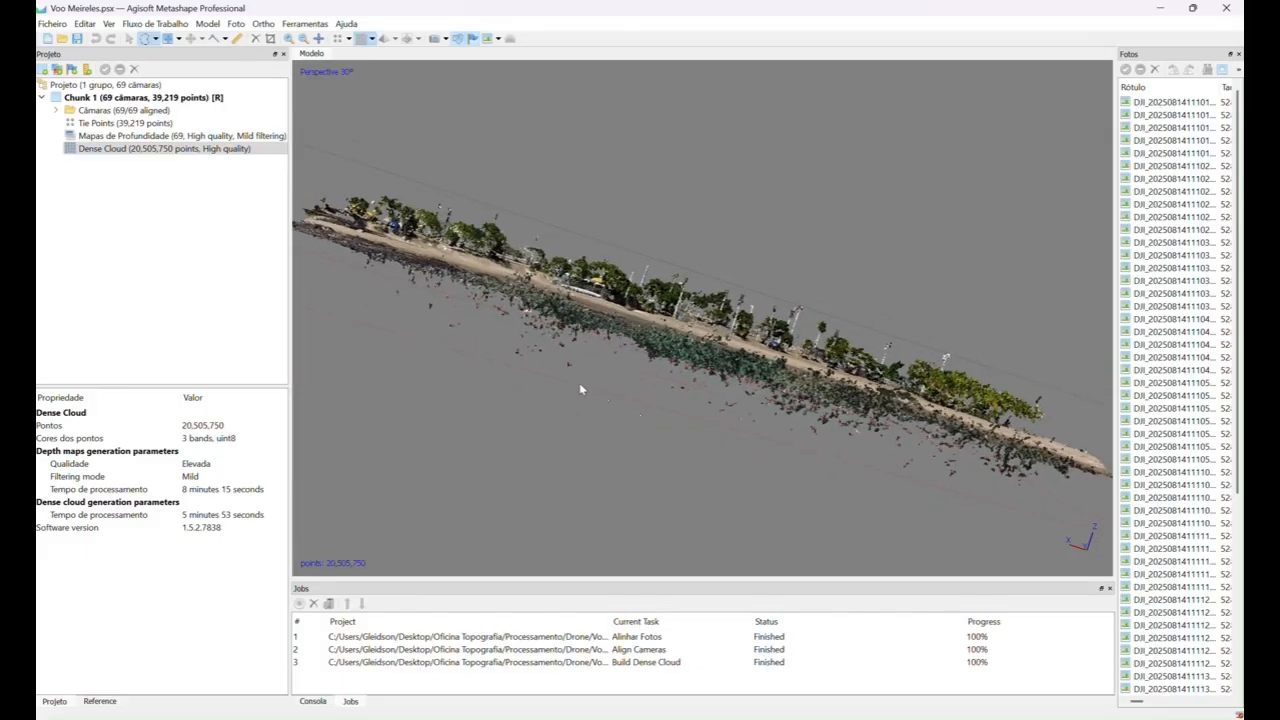
{"action": "left_click", "coordinate": [130, 39]}
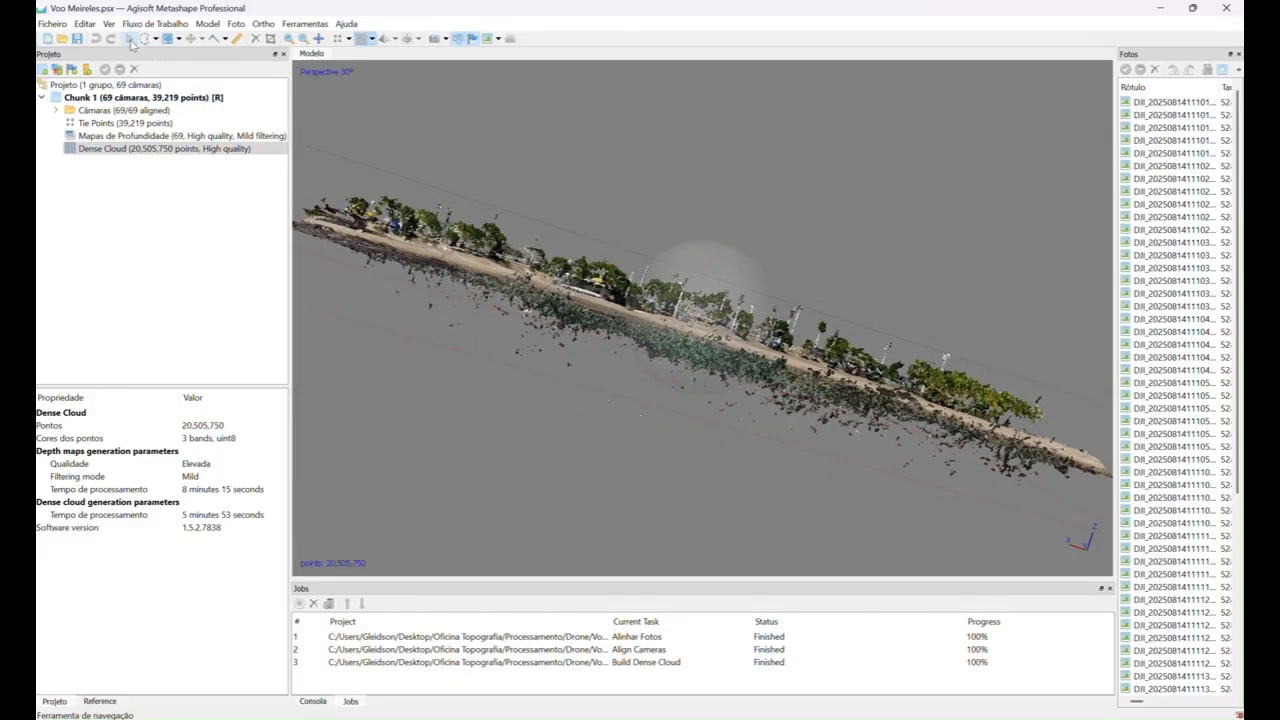
- Examine the dense cloud of the beach from above and from the sea side, and reset the model view
{"action": "left_click_drag", "start_coordinate": [704, 353], "coordinate": [631, 207]}
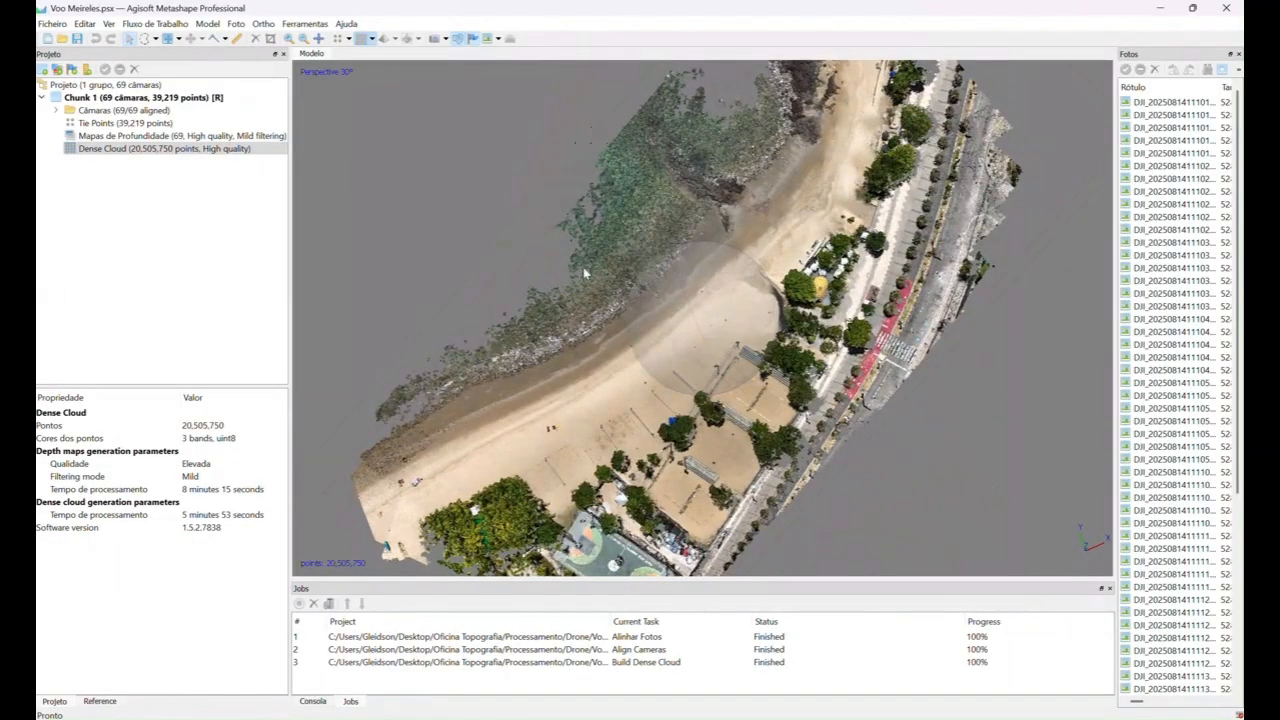
{"action": "left_click_drag", "start_coordinate": [553, 447], "coordinate": [778, 423]}
{"action": "left_click_drag", "start_coordinate": [620, 227], "coordinate": [845, 318]}
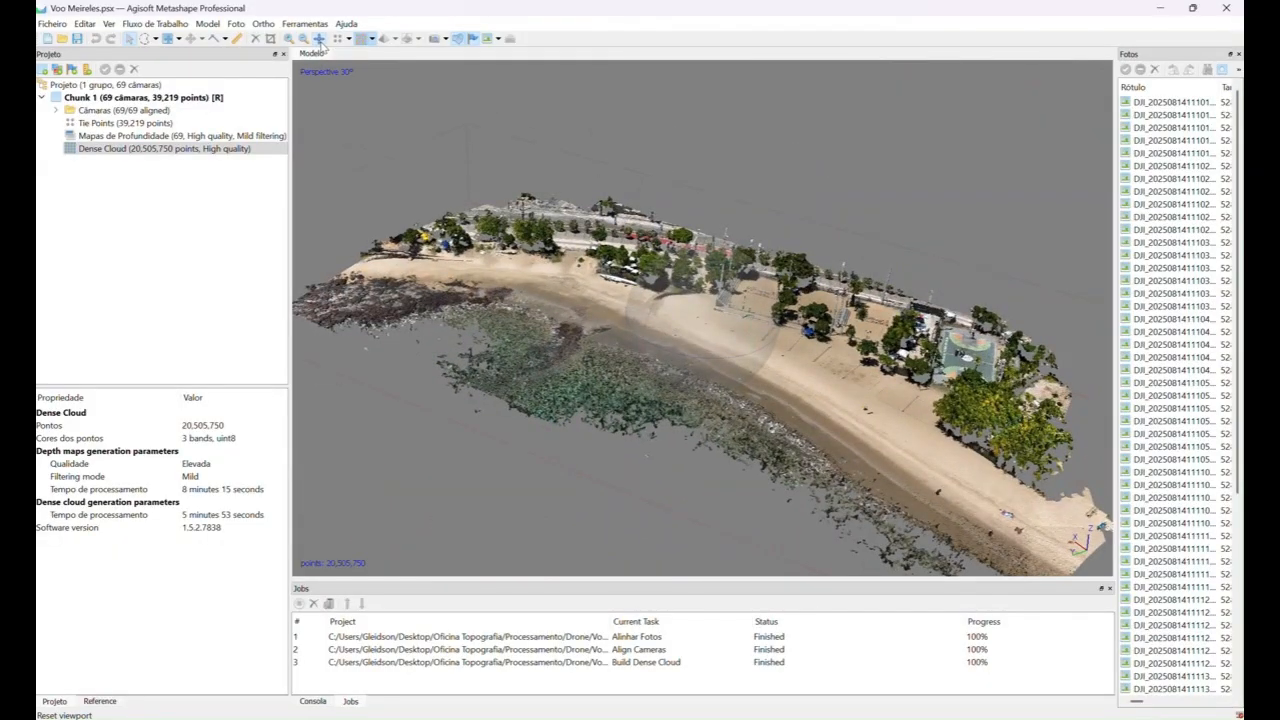
{"action": "left_click", "coordinate": [319, 39]}
{"action": "scroll", "coordinate": [700, 318], "scroll_direction": "down", "scroll_amount": 1}
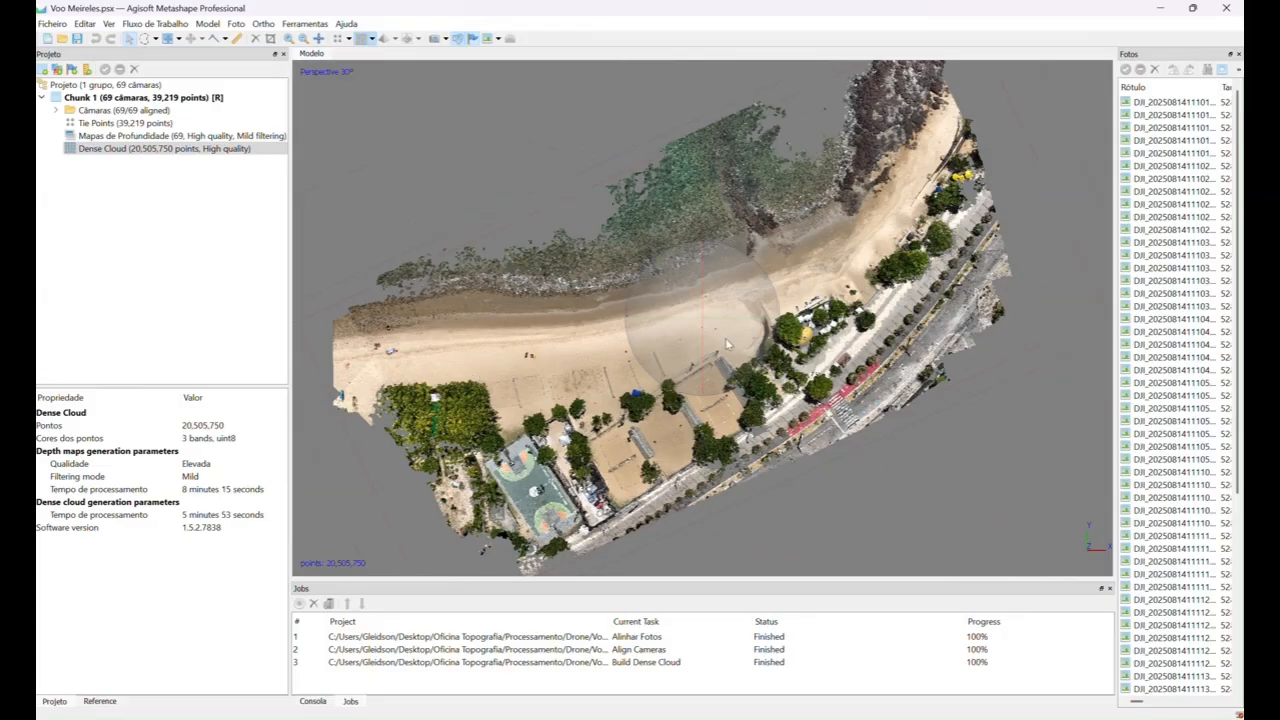
{"action": "left_click_drag", "start_coordinate": [810, 470], "coordinate": [378, 64]}
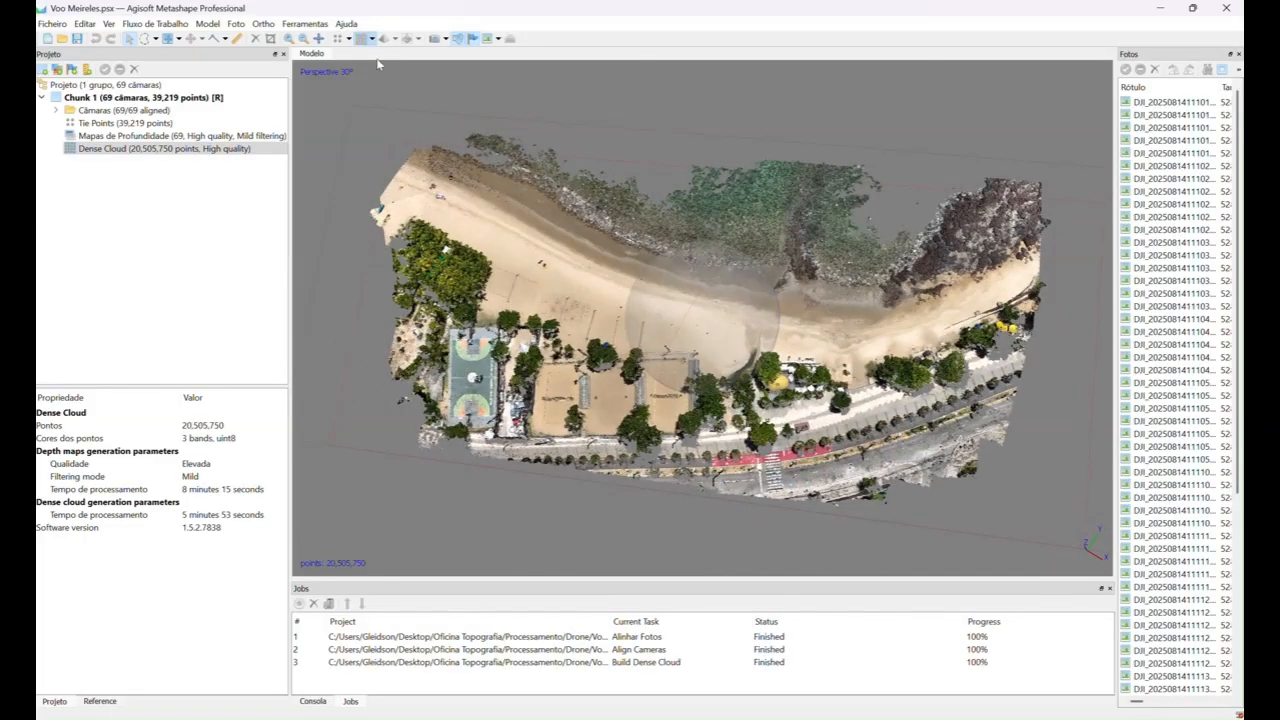
{"action": "left_click", "coordinate": [319, 38]}
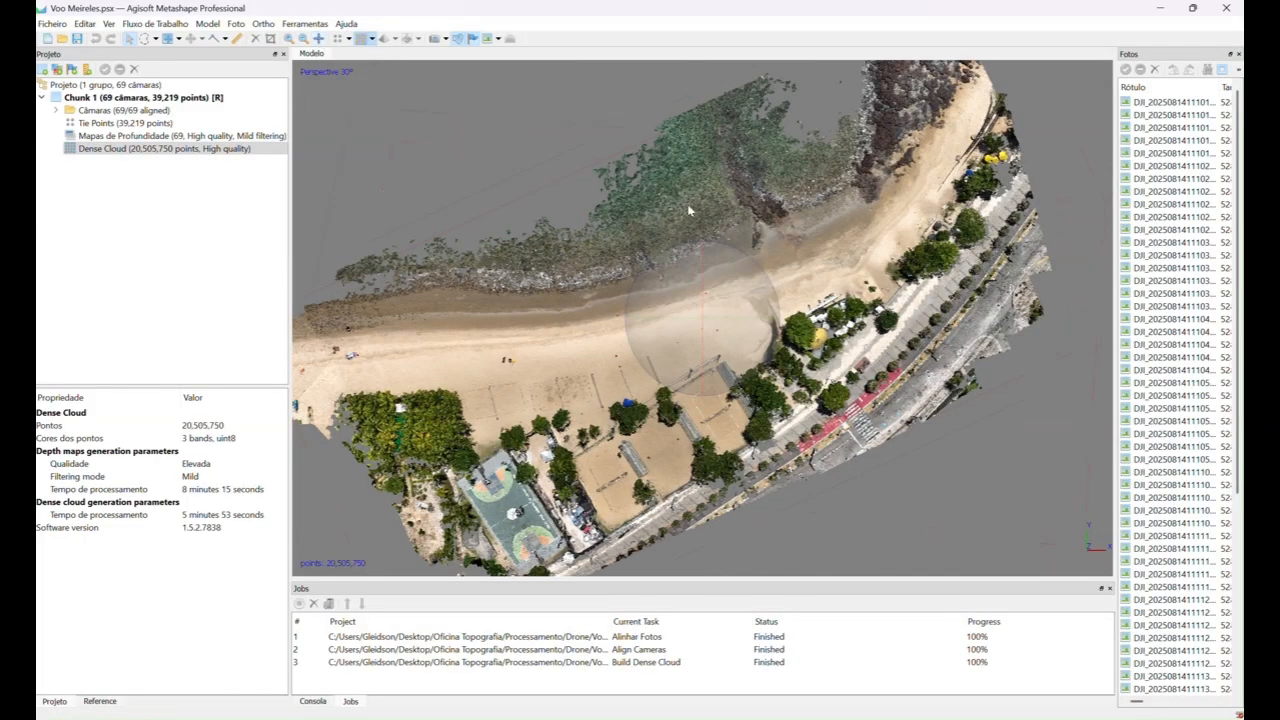